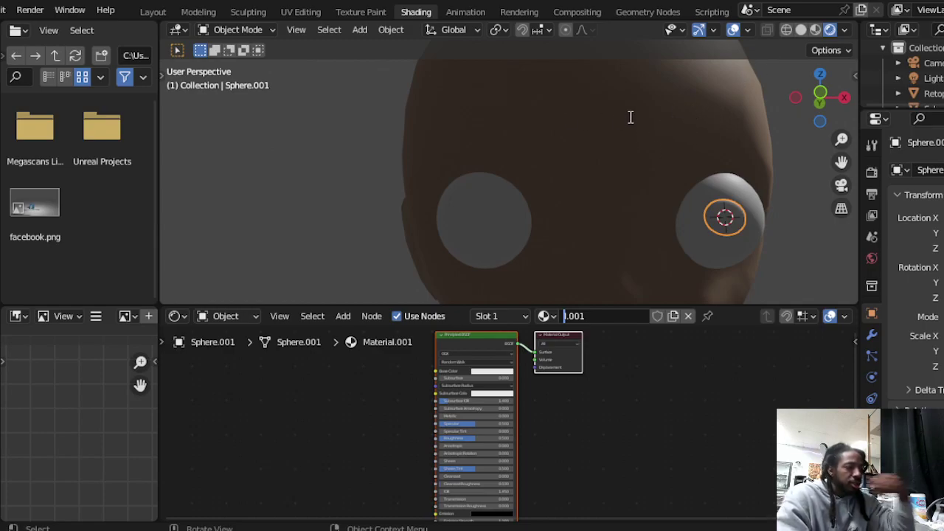
- Rename the small eye sphere's material to Pupul.001
{"action": "type", "text": "1"}
{"action": "key", "text": "Return"}
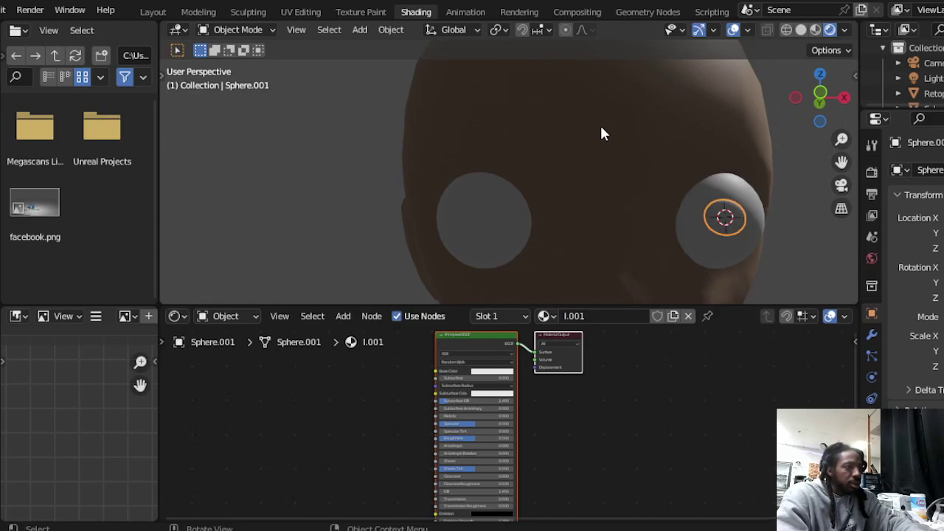
{"action": "left_click", "coordinate": [568, 319]}
{"action": "left_click_drag", "start_coordinate": [569, 317], "coordinate": [561, 317]}
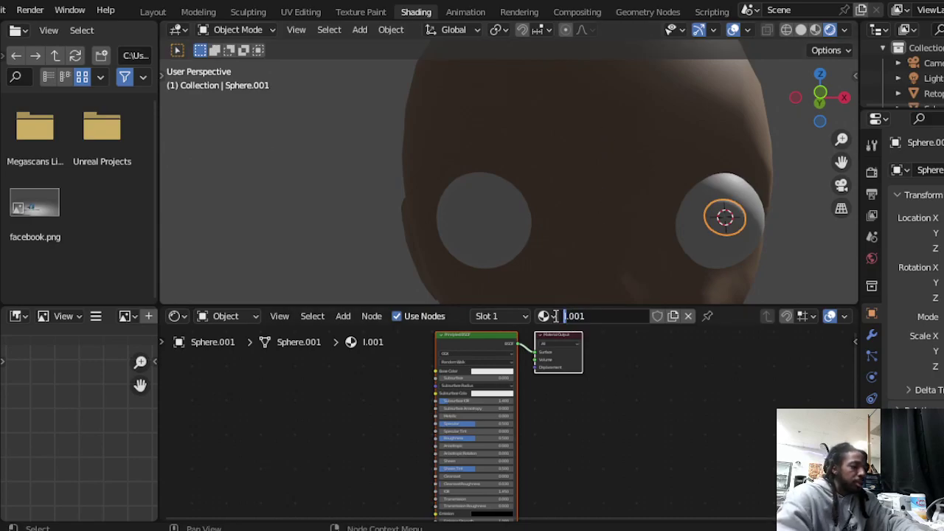
{"action": "type", "text": "Pu"}
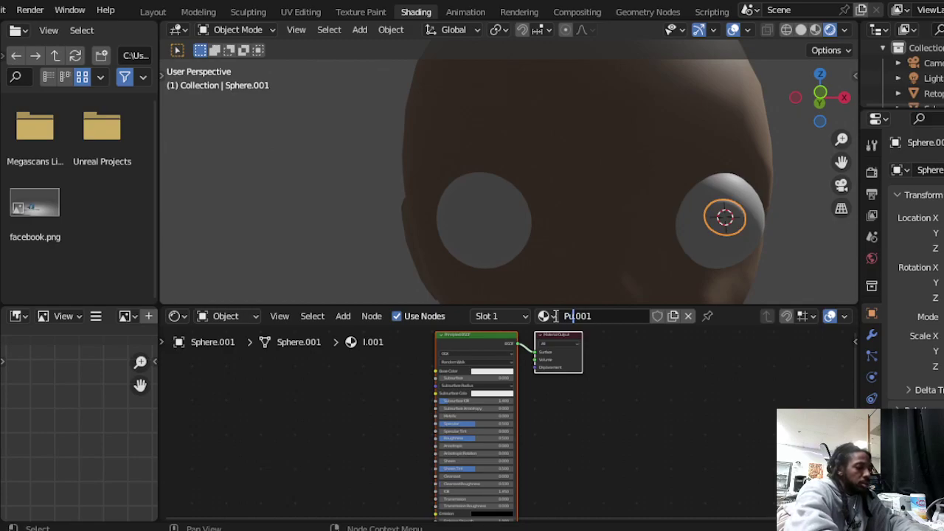
{"action": "type", "text": "pul"}
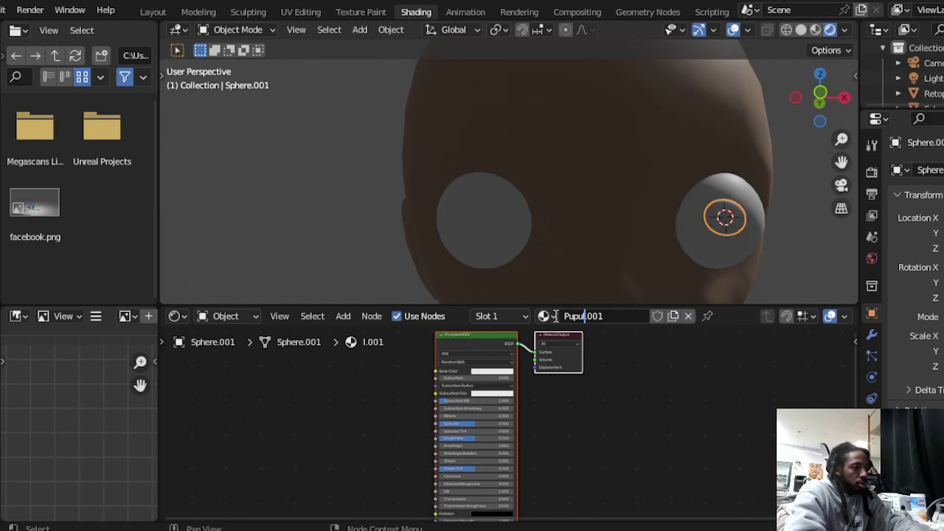
{"action": "key", "text": "Return"}
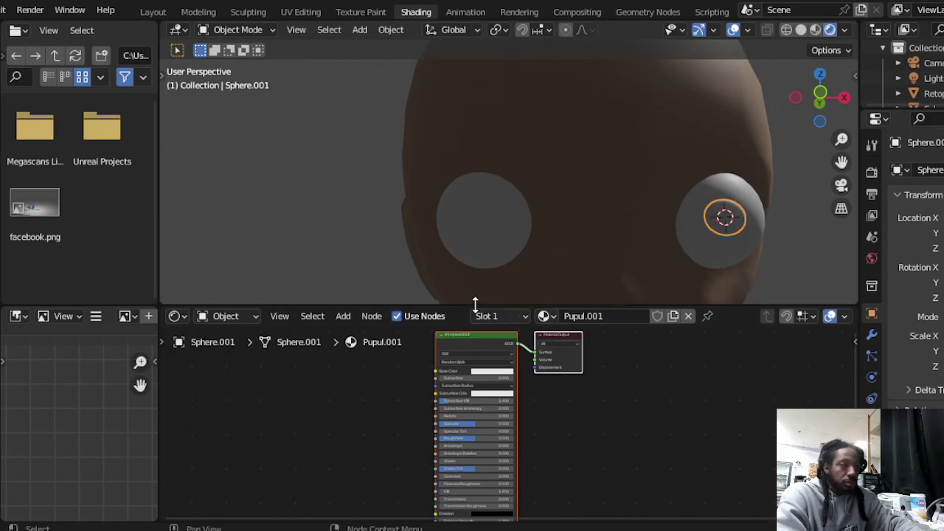
- Set the pupil material's base color to black and correct its name to Pupil.001
{"action": "left_click", "coordinate": [484, 373]}
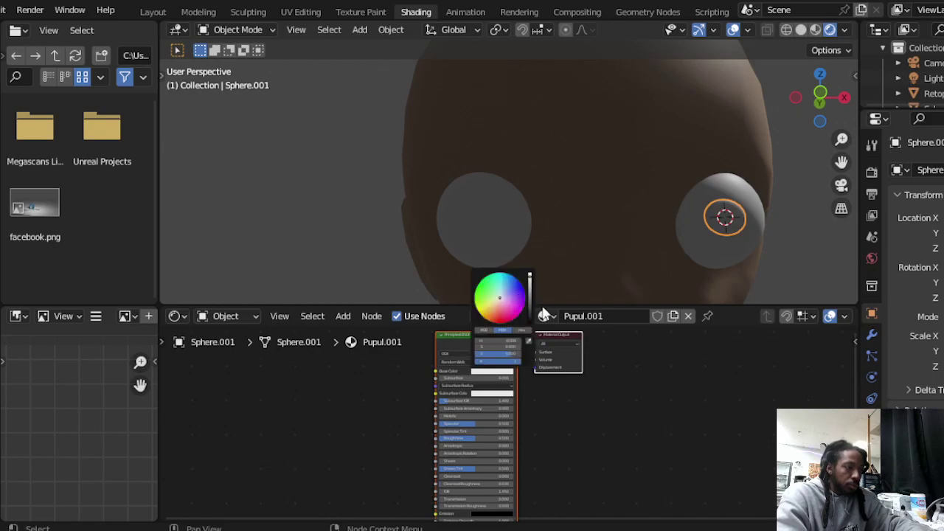
{"action": "left_click_drag", "start_coordinate": [530, 310], "coordinate": [530, 325]}
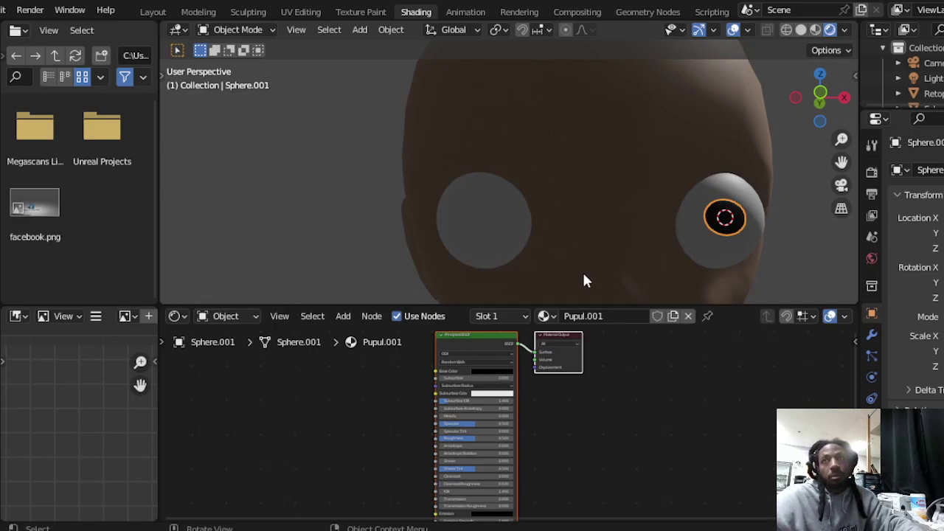
{"action": "left_click", "coordinate": [582, 316]}
{"action": "key", "text": "BackSpace"}
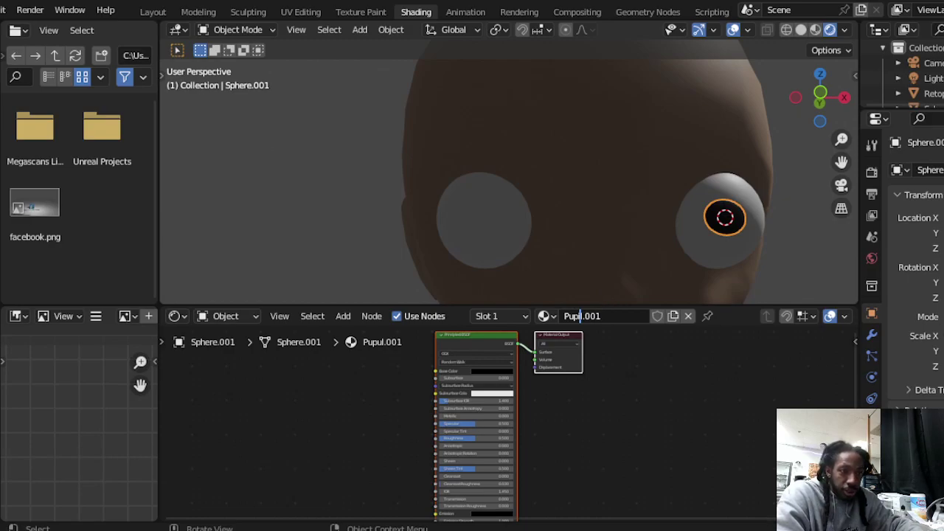
{"action": "type", "text": "i"}
{"action": "key", "text": "Return"}
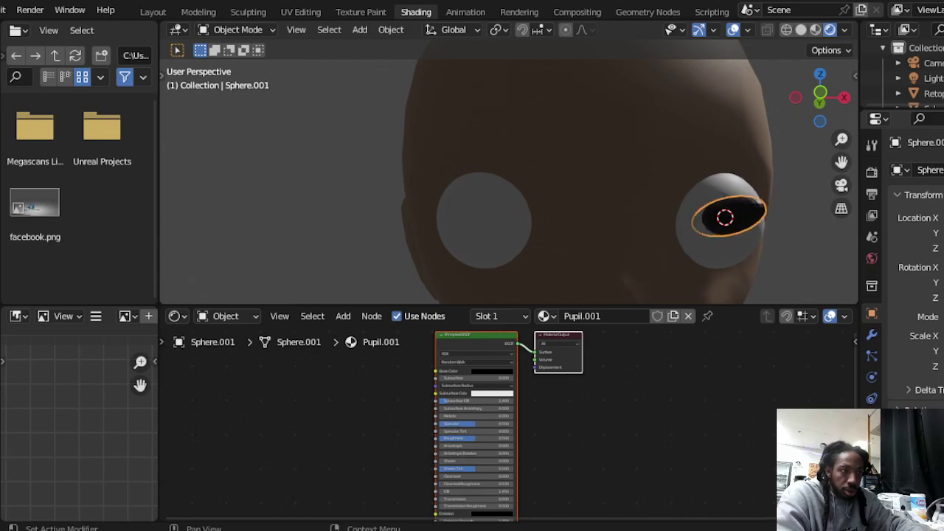
- Add a Mirror modifier to the black pupil sphere
{"action": "mouse_move", "coordinate": [742, 248]}
{"action": "middle_mouse_down"}
{"action": "mouse_move", "coordinate": [731, 255]}
{"action": "mouse_move", "coordinate": [731, 243]}
{"action": "middle_mouse_up"}
{"action": "middle_click_drag", "start_coordinate": [788, 245], "coordinate": [734, 256]}
{"action": "scroll", "coordinate": [771, 241], "scroll_direction": "down", "scroll_amount": 3}
{"action": "scroll", "coordinate": [826, 258], "scroll_direction": "up", "scroll_amount": 1}
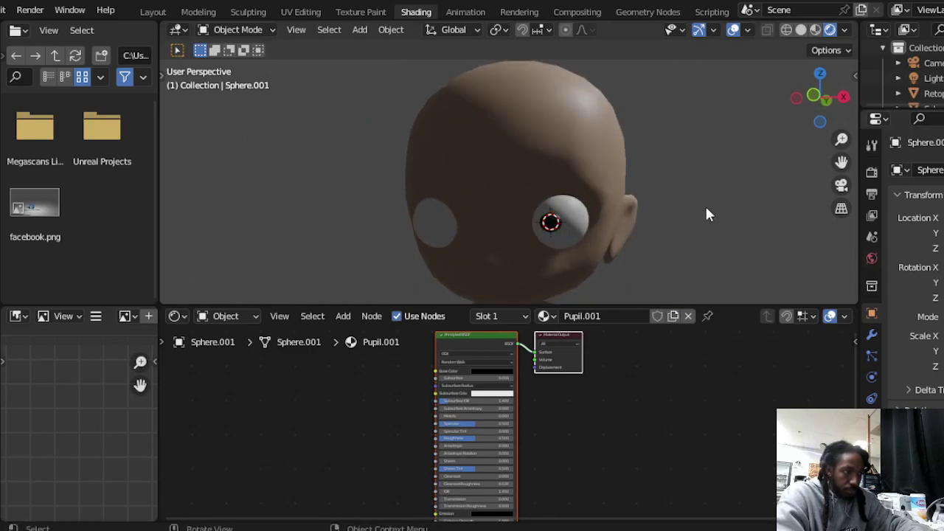
{"action": "middle_click_drag", "start_coordinate": [716, 206], "coordinate": [759, 209]}
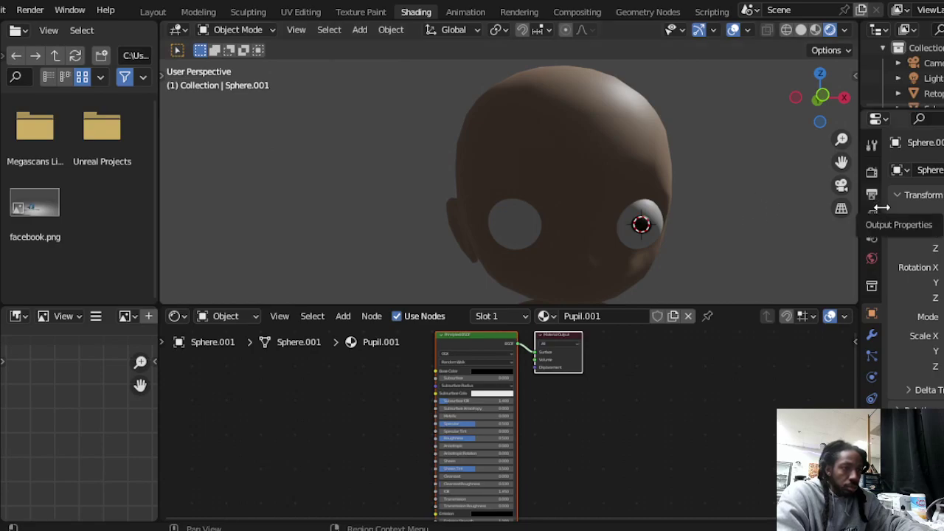
{"action": "left_click", "coordinate": [869, 336]}
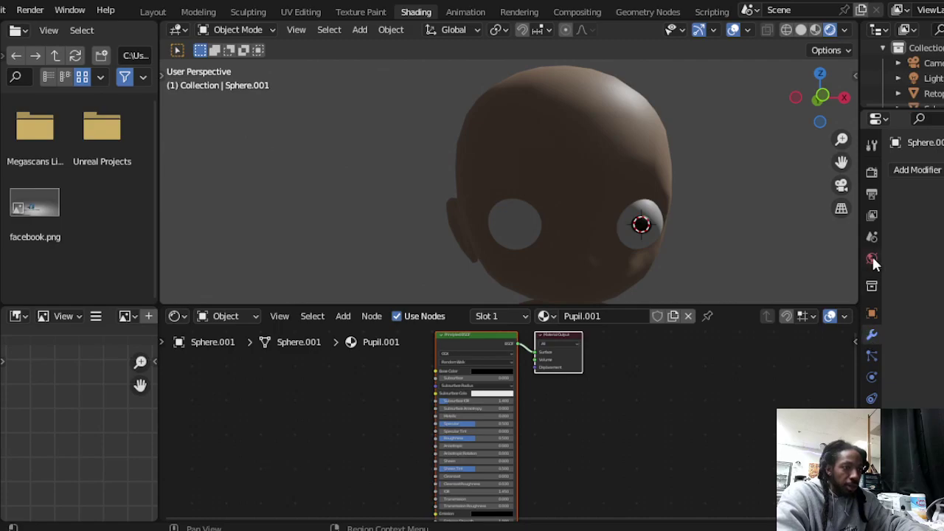
{"action": "left_click", "coordinate": [938, 177]}
{"action": "left_click", "coordinate": [937, 177]}
{"action": "left_click", "coordinate": [938, 177]}
{"action": "left_click", "coordinate": [938, 177]}
{"action": "left_click", "coordinate": [938, 177]}
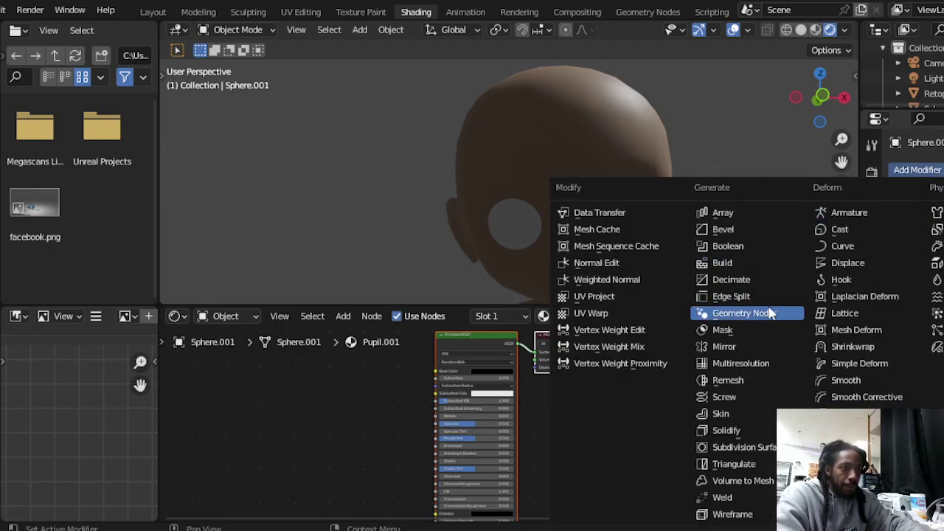
{"action": "left_click", "coordinate": [756, 347]}
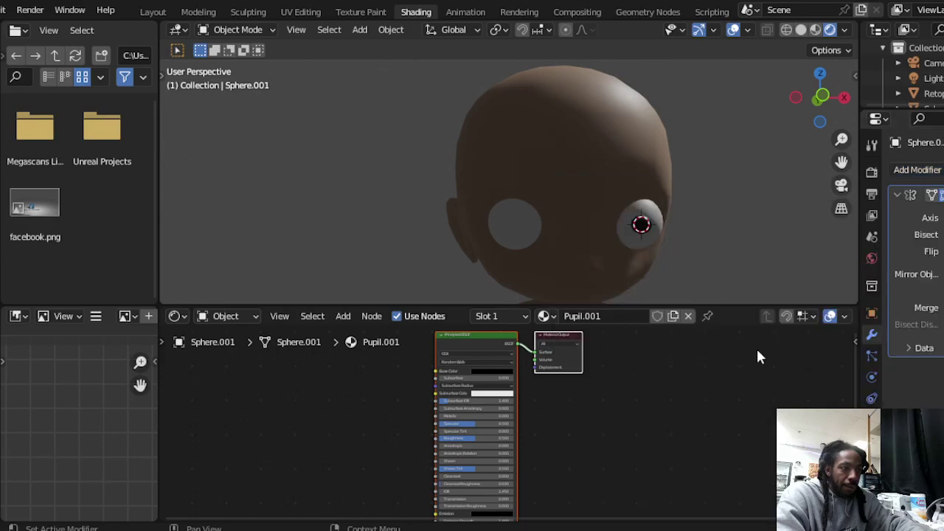
- Set the character's body mesh as the mirror object of the pupil's Mirror modifier
{"action": "left_click", "coordinate": [916, 273]}
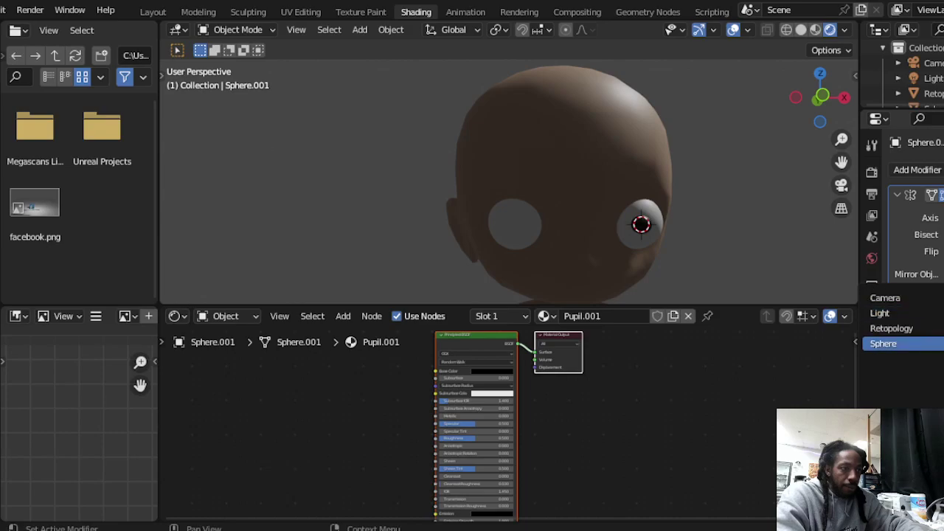
{"action": "left_click", "coordinate": [900, 344]}
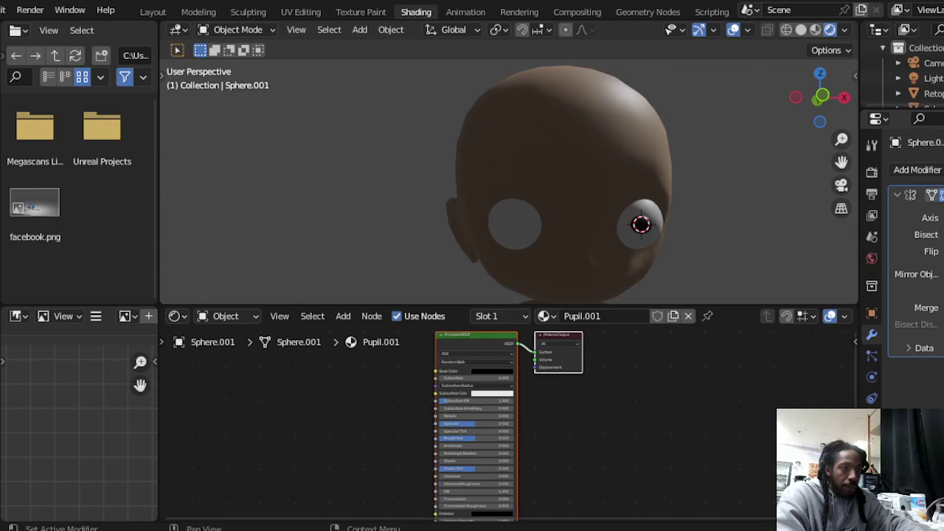
{"action": "left_click", "coordinate": [917, 274]}
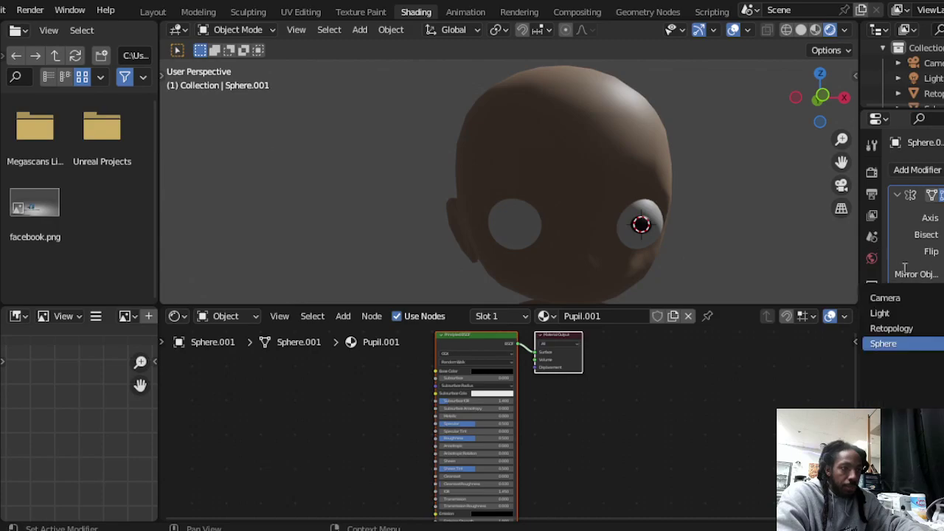
{"action": "left_click", "coordinate": [896, 298]}
{"action": "key", "text": "e"}
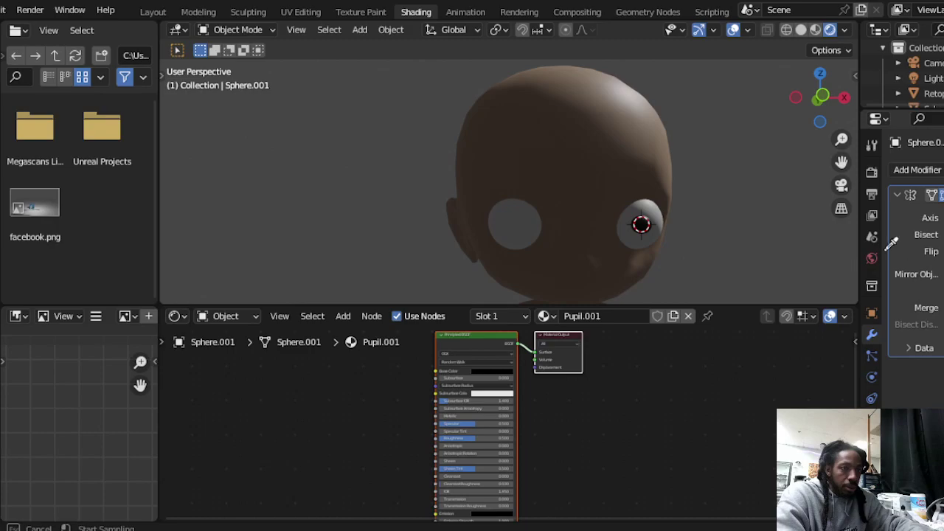
{"action": "left_click", "coordinate": [585, 128]}
- Move the mirrored eyeballs slightly inward, closer to the middle of the face
{"action": "middle_click_drag", "start_coordinate": [663, 131], "coordinate": [698, 150]}
{"action": "scroll", "coordinate": [664, 139], "scroll_direction": "down", "scroll_amount": 3}
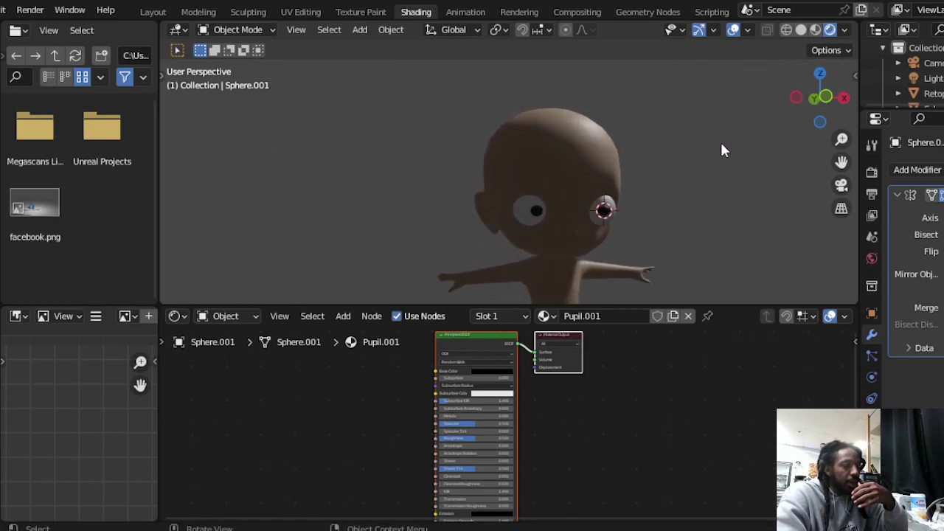
{"action": "middle_click_drag", "start_coordinate": [704, 101], "coordinate": [680, 106]}
{"action": "scroll", "coordinate": [667, 111], "scroll_direction": "up", "scroll_amount": 4}
{"action": "scroll", "coordinate": [686, 111], "scroll_direction": "down", "scroll_amount": 4}
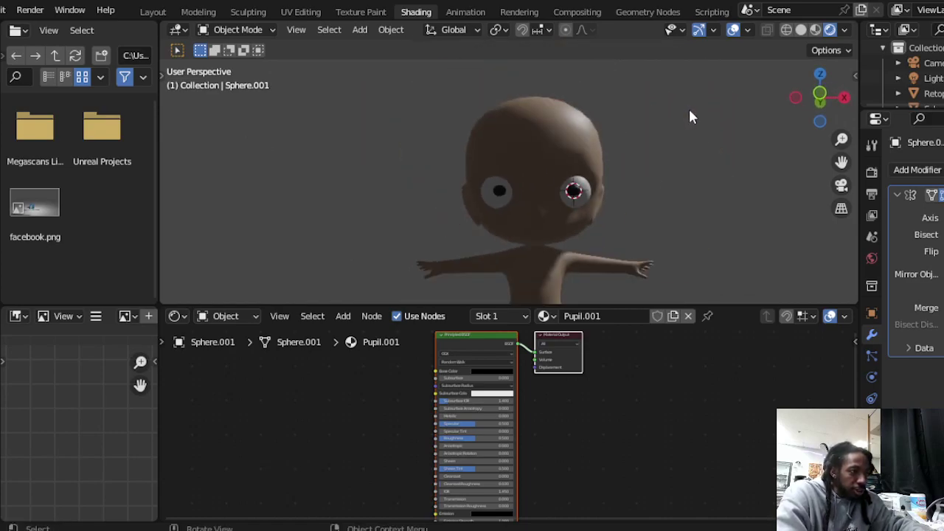
{"action": "scroll", "coordinate": [689, 117], "scroll_direction": "up", "scroll_amount": 2}
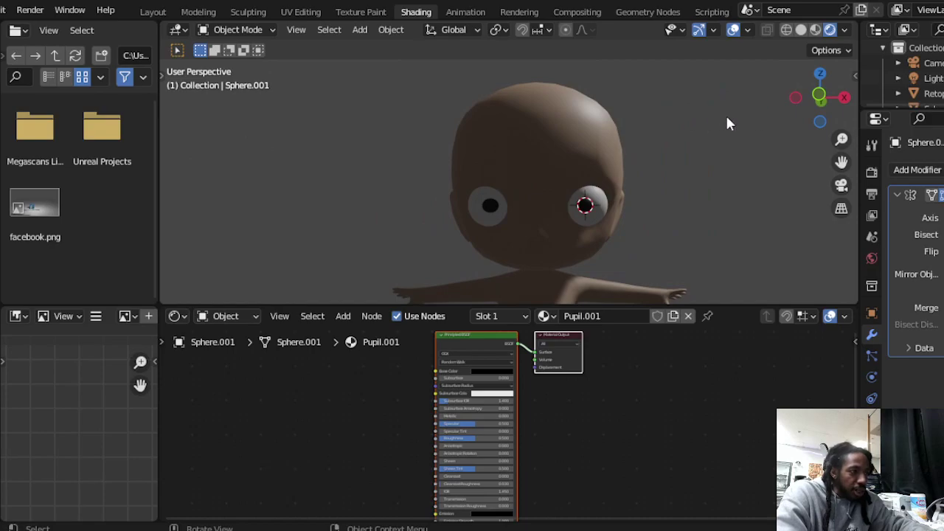
{"action": "scroll", "coordinate": [917, 88], "scroll_direction": "down", "scroll_amount": 2}
{"action": "left_click", "coordinate": [928, 77]}
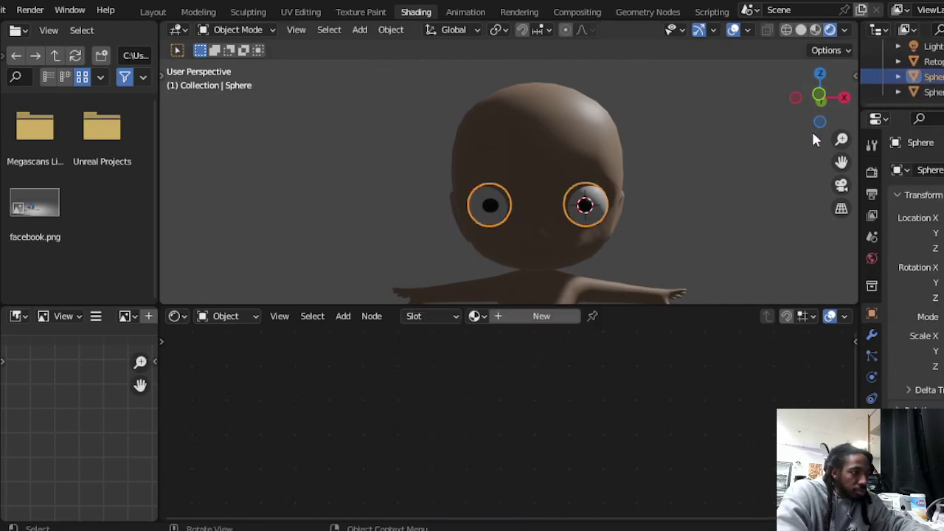
{"action": "key", "text": "g"}
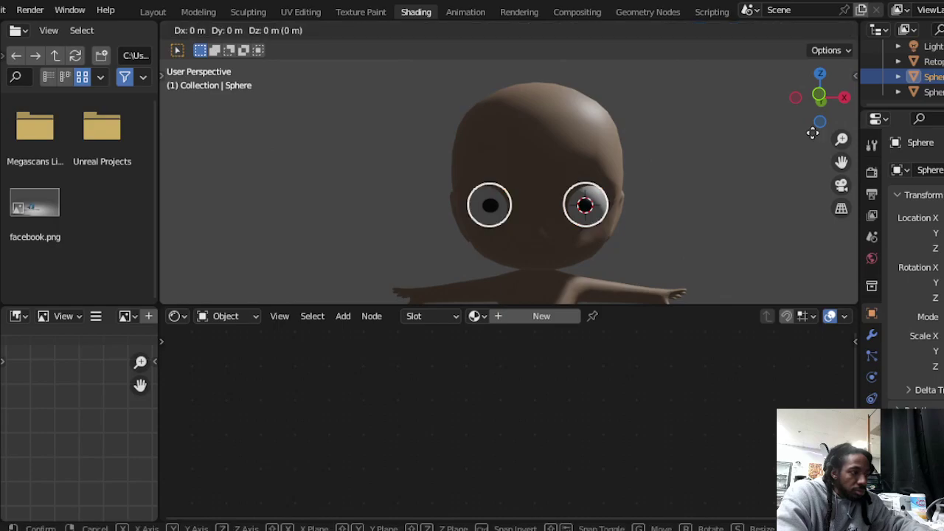
{"action": "left_click", "coordinate": [805, 132]}
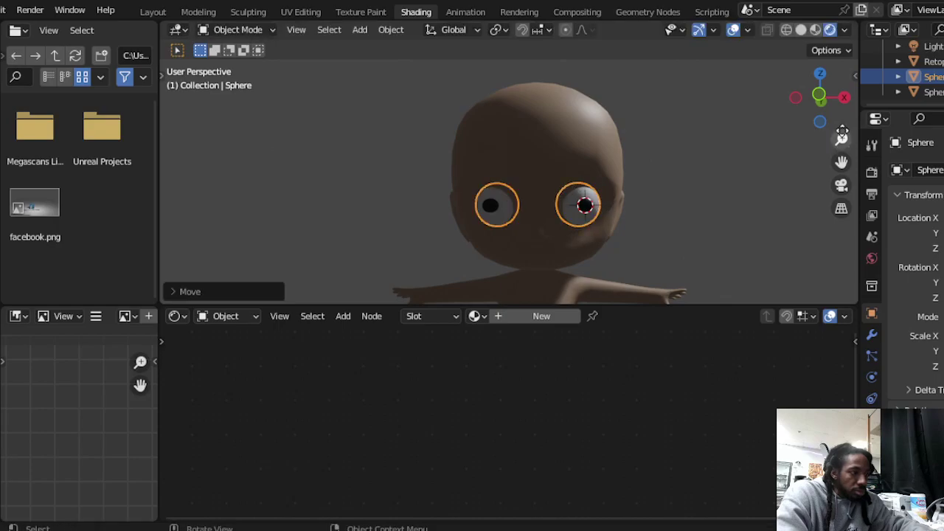
- Move the mirrored pupils inward by about 0.011 m along X so they sit centered in the eyeballs
{"action": "left_click", "coordinate": [926, 91]}
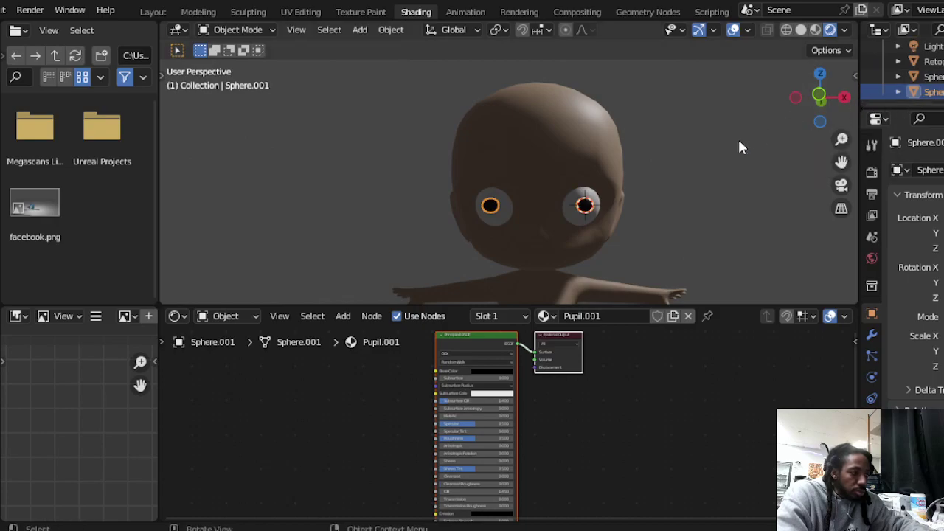
{"action": "key", "text": "g"}
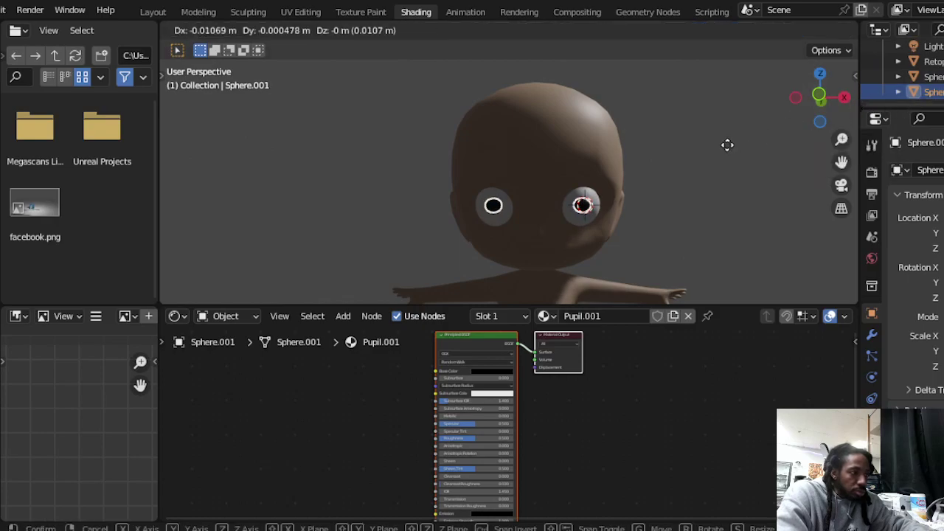
{"action": "left_click", "coordinate": [727, 144]}
{"action": "left_click", "coordinate": [729, 133]}
- Examine the placement of the eyes and pupils on the head from several angles and distances
{"action": "middle_click_drag", "start_coordinate": [729, 133], "coordinate": [765, 147]}
{"action": "scroll", "coordinate": [714, 140], "scroll_direction": "up", "scroll_amount": 6}
{"action": "scroll", "coordinate": [679, 140], "scroll_direction": "down", "scroll_amount": 6}
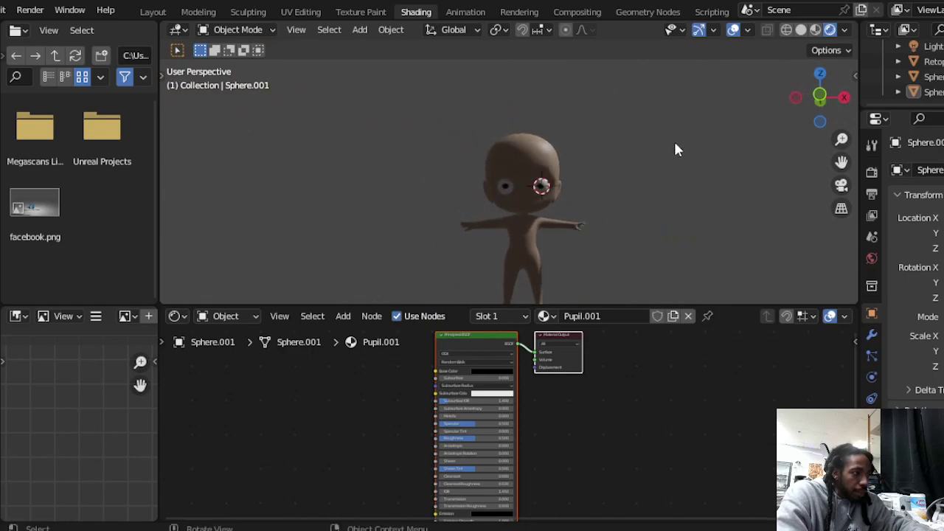
{"action": "scroll", "coordinate": [673, 145], "scroll_direction": "up", "scroll_amount": 4}
{"action": "middle_click_drag", "start_coordinate": [671, 144], "coordinate": [644, 135]}
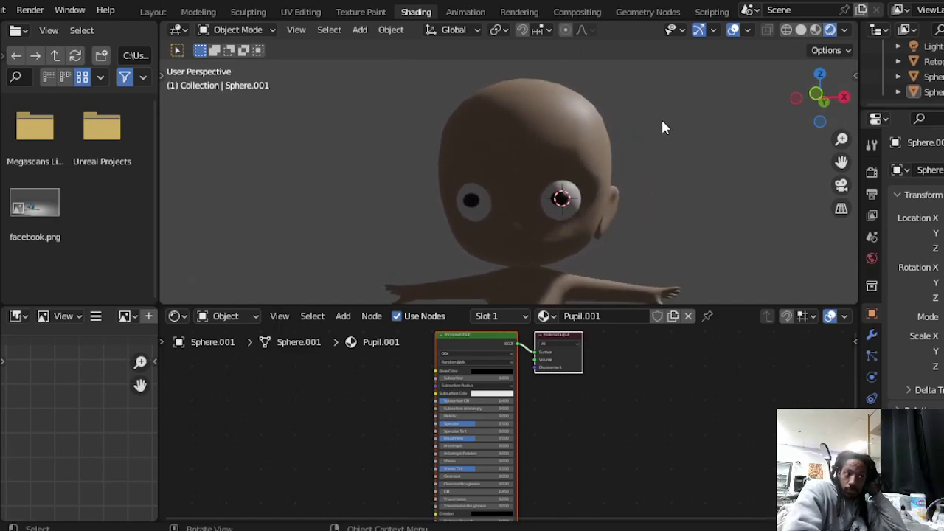
{"action": "scroll", "coordinate": [666, 125], "scroll_direction": "down", "scroll_amount": 2}
{"action": "middle_click_drag", "start_coordinate": [666, 125], "coordinate": [671, 136]}
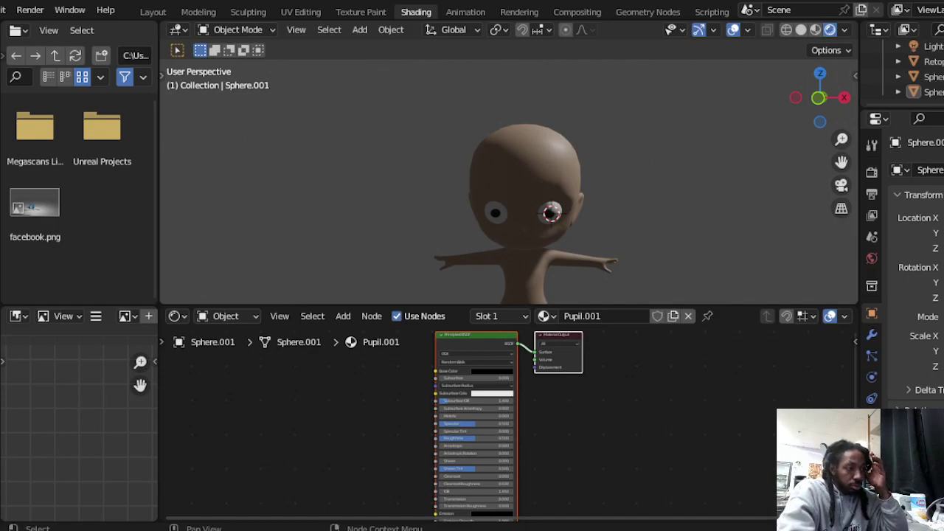
{"action": "left_click", "coordinate": [678, 467]}
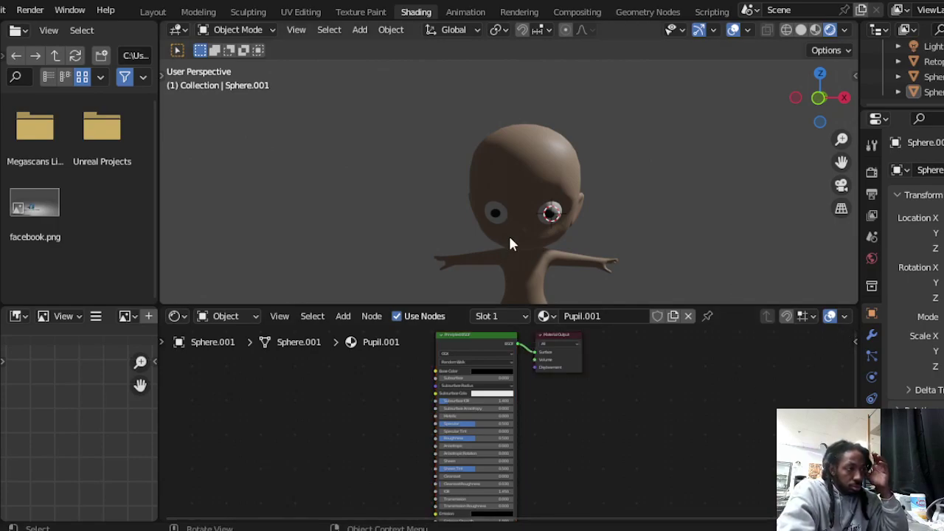
- Place the 3D cursor on the forehead above the character's left eye and add a cylinder mesh there
{"action": "scroll", "coordinate": [524, 239], "scroll_direction": "up", "scroll_amount": 5}
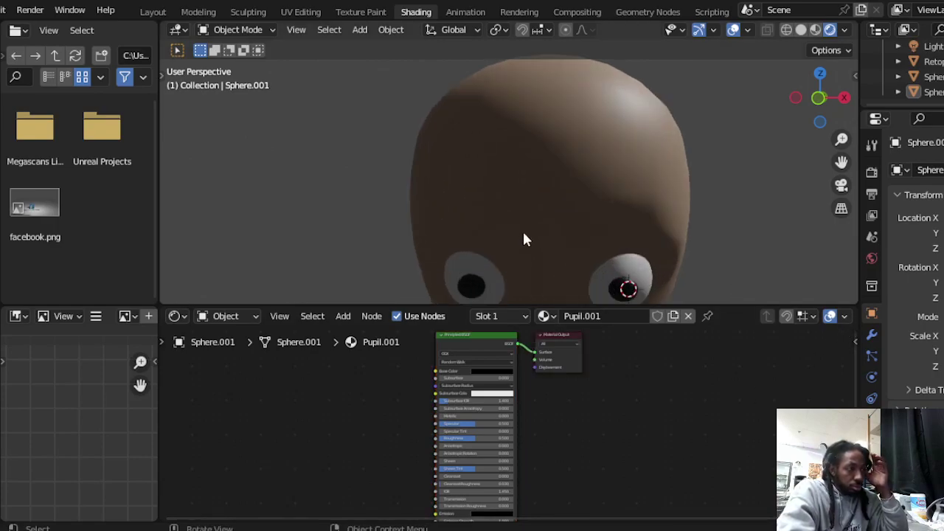
{"action": "right_click", "coordinate": [617, 209], "text": "shift"}
{"action": "middle_click_drag", "start_coordinate": [688, 235], "coordinate": [674, 145]}
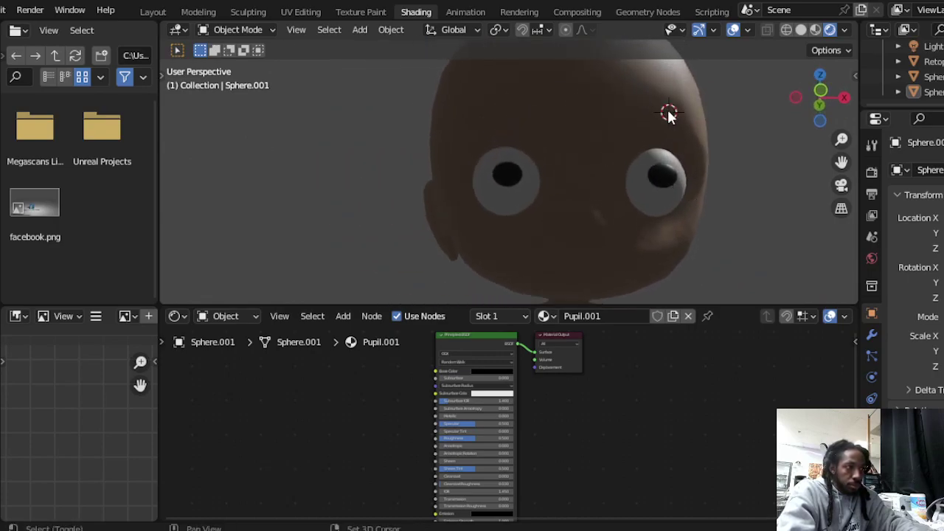
{"action": "middle_click_drag", "start_coordinate": [647, 101], "coordinate": [676, 139]}
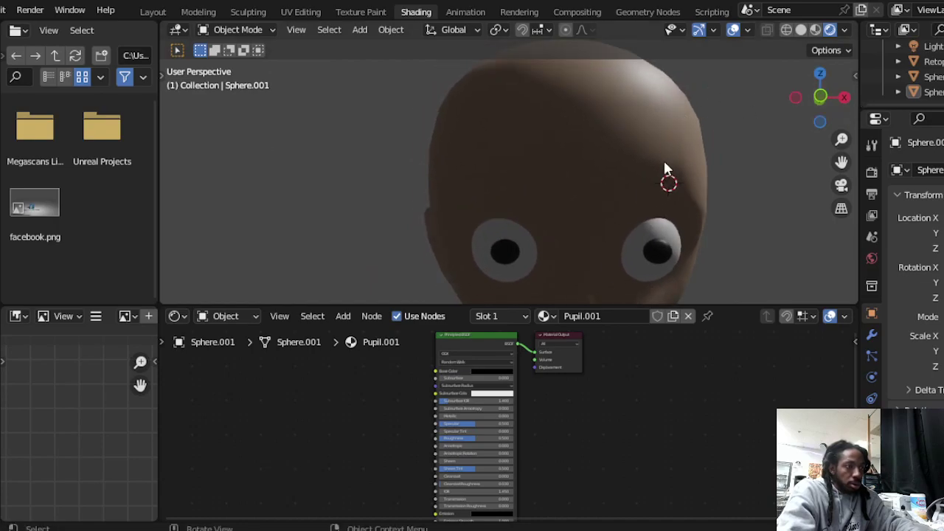
{"action": "key", "text": "shift+a"}
{"action": "mouse_move", "coordinate": [689, 169]}
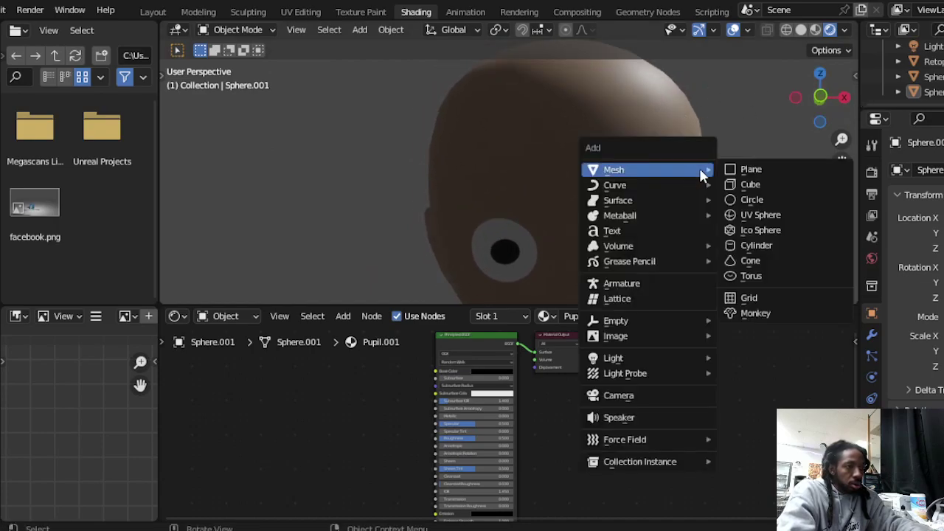
{"action": "left_click", "coordinate": [760, 244]}
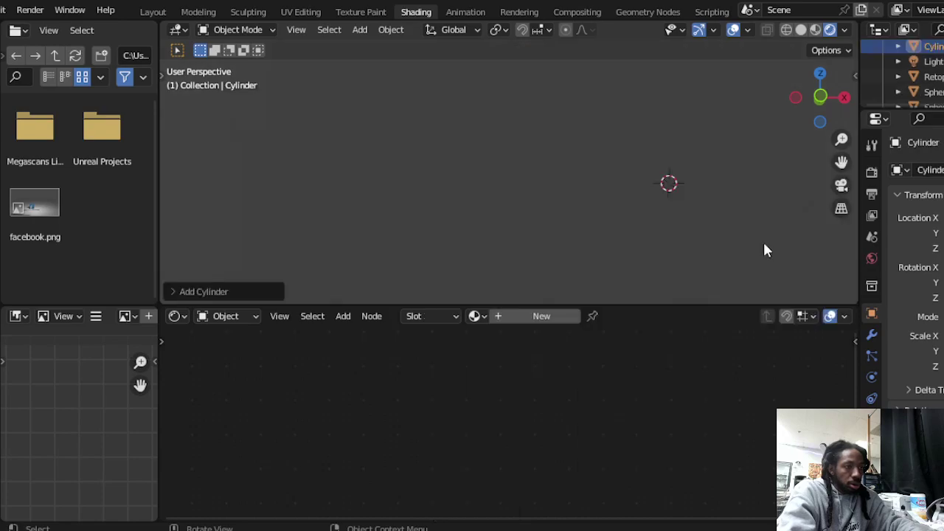
- Scale the new cylinder down uniformly to about 0.08 so it fits above the character's left eye
{"action": "scroll", "coordinate": [763, 214], "scroll_direction": "down", "scroll_amount": 10}
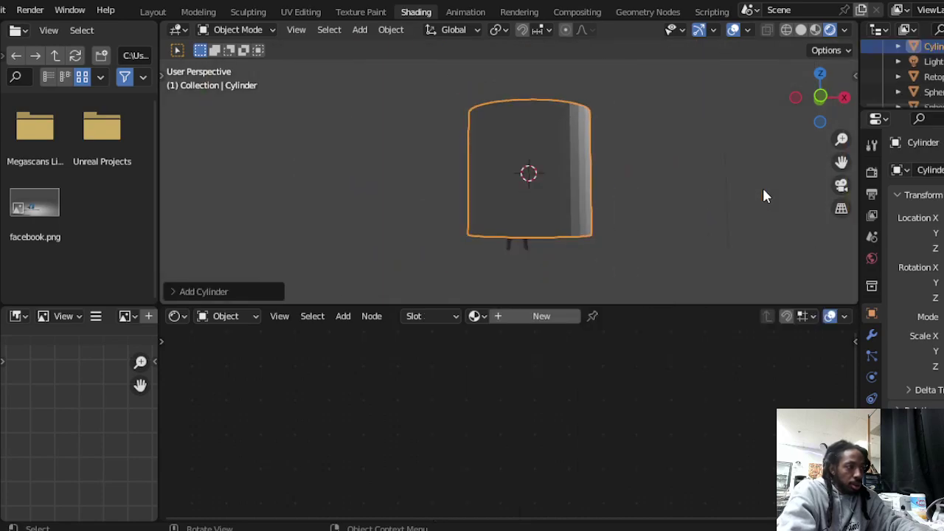
{"action": "scroll", "coordinate": [763, 196], "scroll_direction": "up", "scroll_amount": 10}
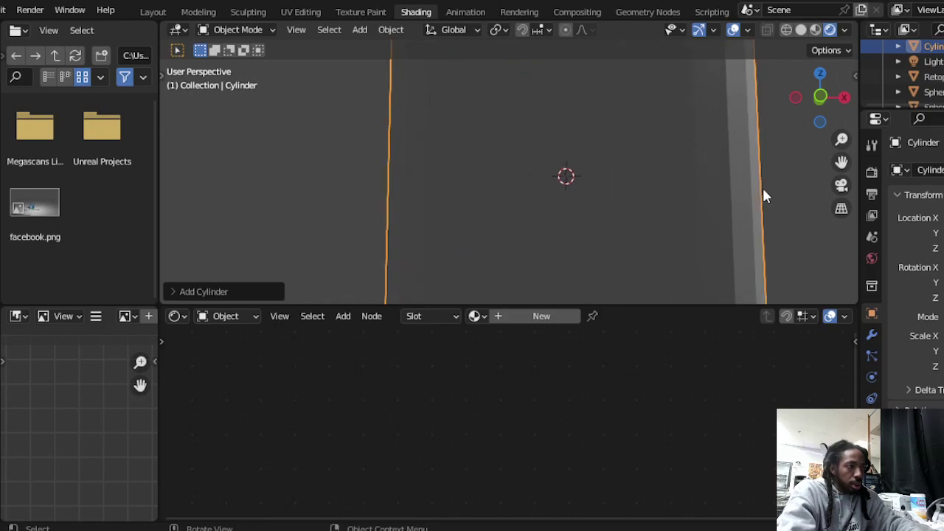
{"action": "scroll", "coordinate": [764, 195], "scroll_direction": "down", "scroll_amount": 5}
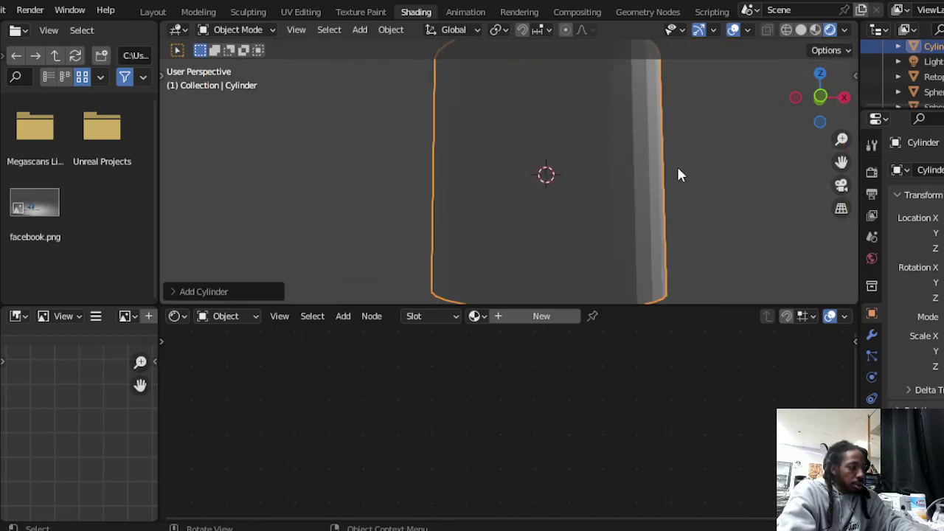
{"action": "key", "text": "s"}
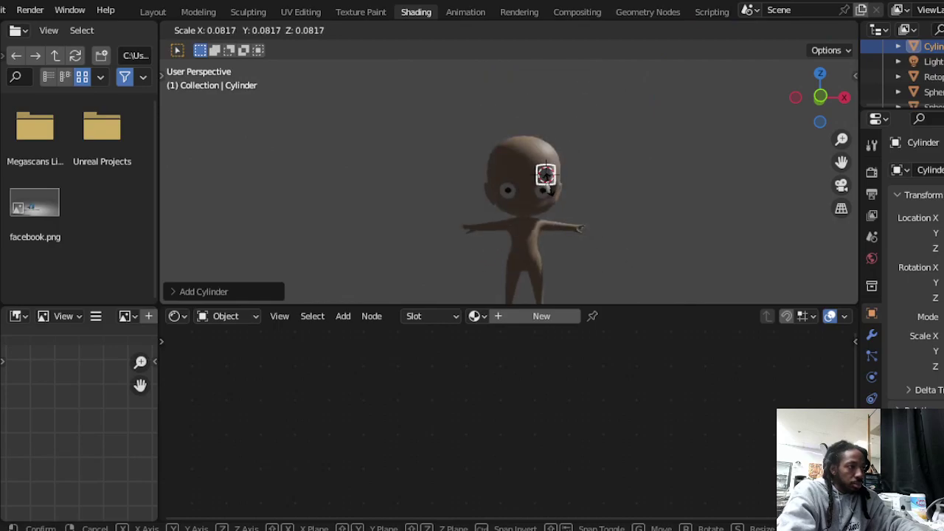
{"action": "left_click", "coordinate": [549, 182]}
{"action": "scroll", "coordinate": [649, 95], "scroll_direction": "up", "scroll_amount": 5}
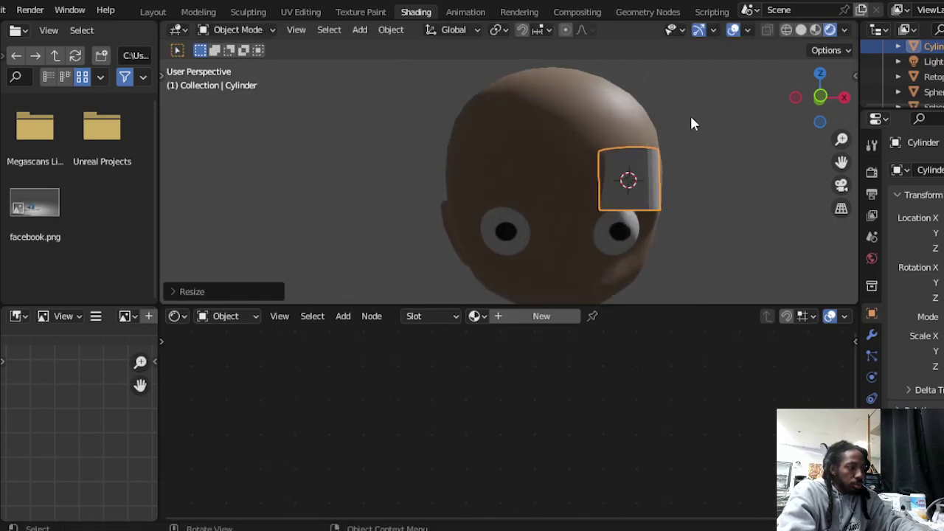
- Rotate the cylinder onto its side so its length runs horizontally above the left eye
{"action": "key", "text": "r"}
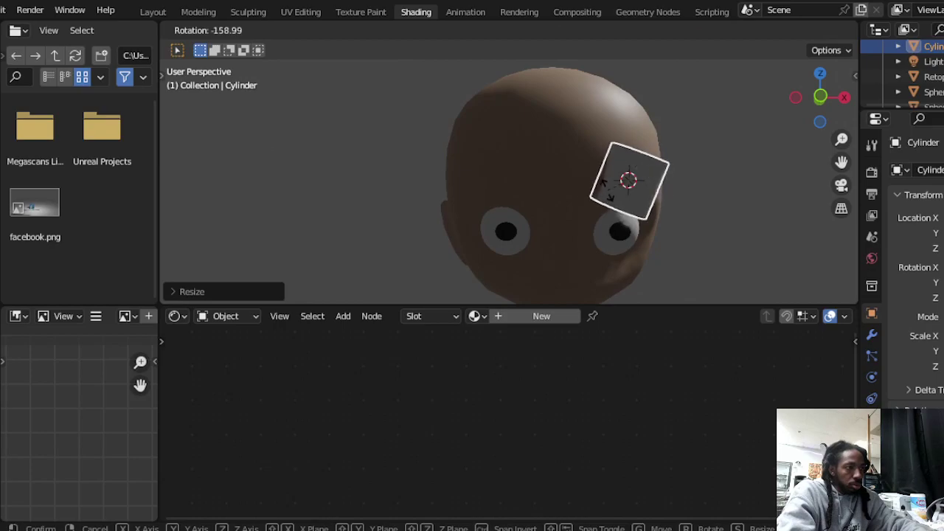
{"action": "left_click", "coordinate": [623, 178]}
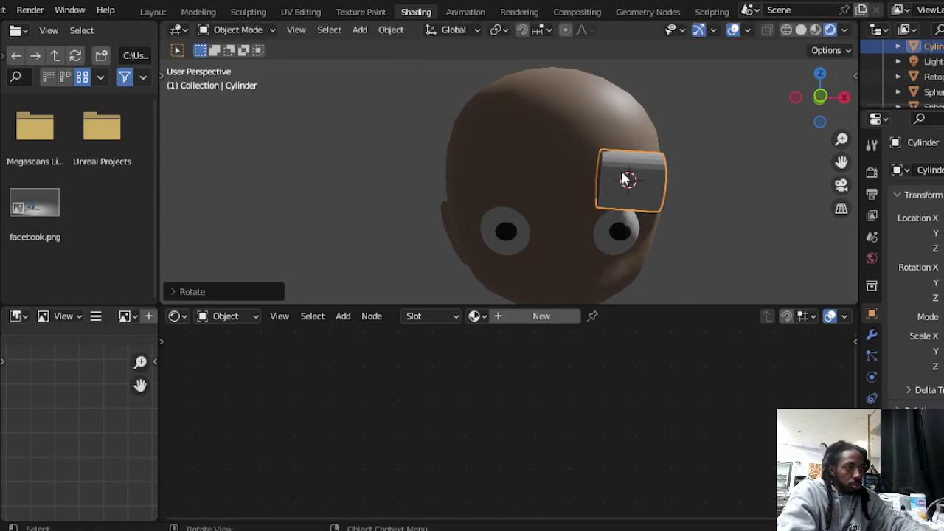
{"action": "middle_click_drag", "start_coordinate": [716, 185], "coordinate": [729, 165]}
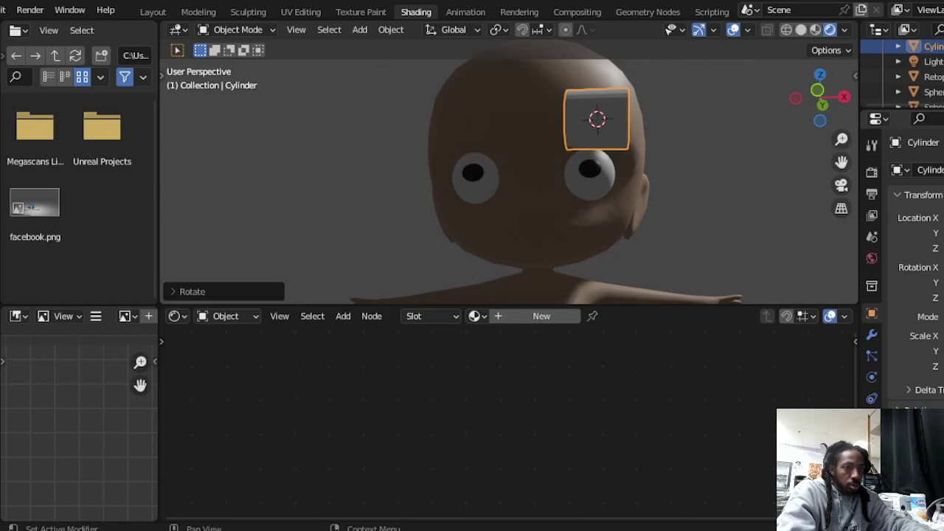
- Reduce the cylinder's thickness and length to form a short, narrow eyebrow bar on the forehead
{"action": "left_click_drag", "start_coordinate": [931, 267], "coordinate": [943, 267]}
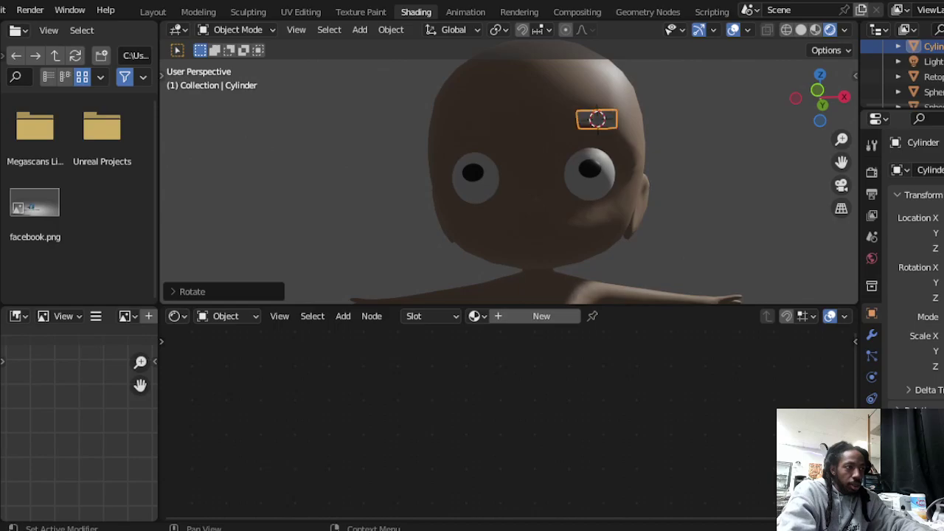
{"action": "middle_click_drag", "start_coordinate": [765, 213], "coordinate": [639, 241]}
{"action": "left_click_drag", "start_coordinate": [943, 267], "coordinate": [943, 267]}
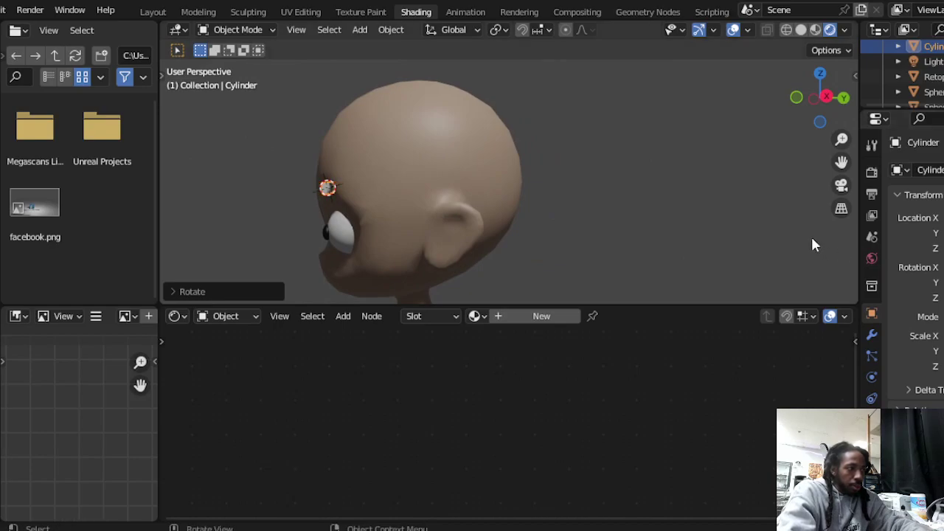
- Rotate the eyebrow bar until it follows the forehead's curve, with its whole length showing on the surface
{"action": "key", "text": "KP_1"}
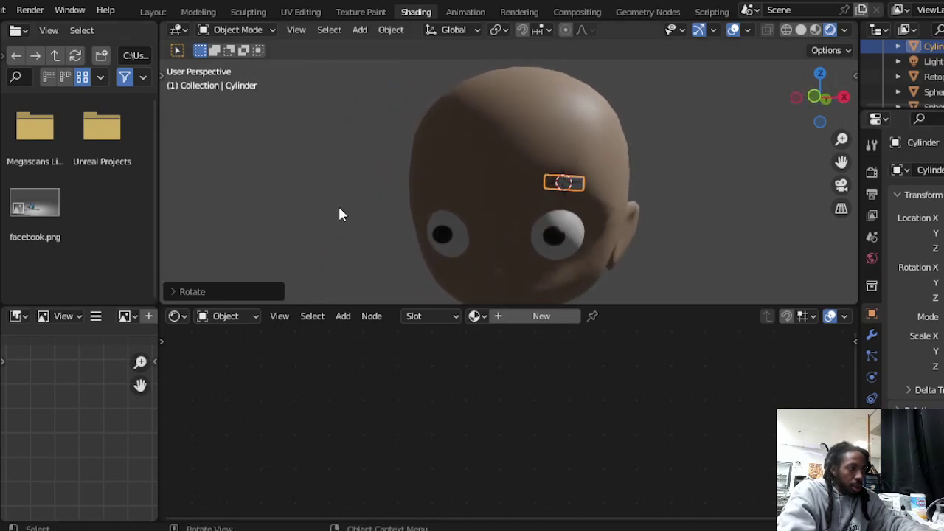
{"action": "scroll", "coordinate": [574, 163], "scroll_direction": "up", "scroll_amount": 8}
{"action": "scroll", "coordinate": [576, 169], "scroll_direction": "down", "scroll_amount": 8}
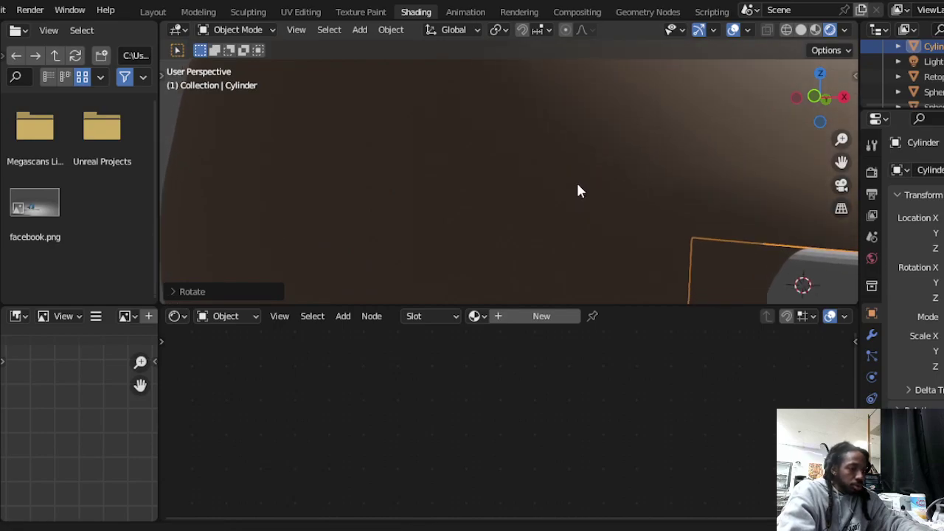
{"action": "middle_click_drag", "start_coordinate": [569, 176], "coordinate": [560, 204]}
{"action": "scroll", "coordinate": [549, 194], "scroll_direction": "up", "scroll_amount": 5}
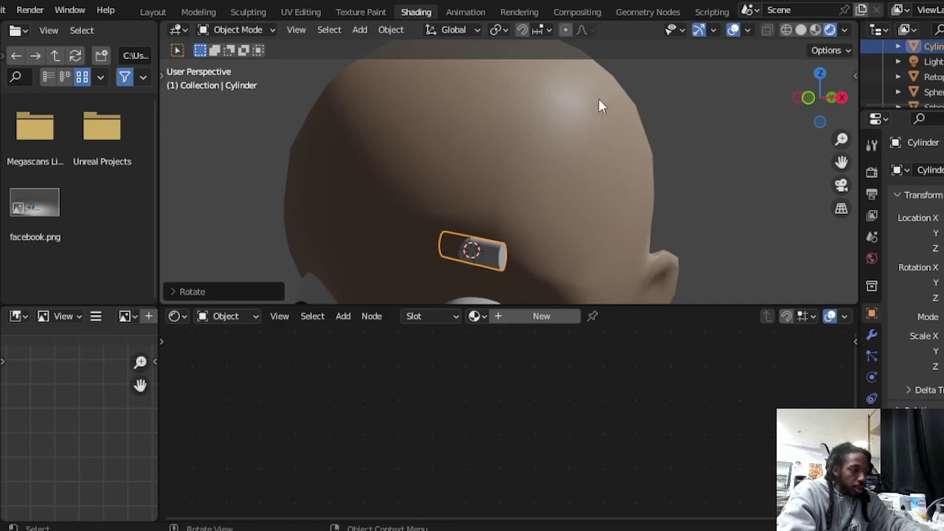
{"action": "key", "text": "r"}
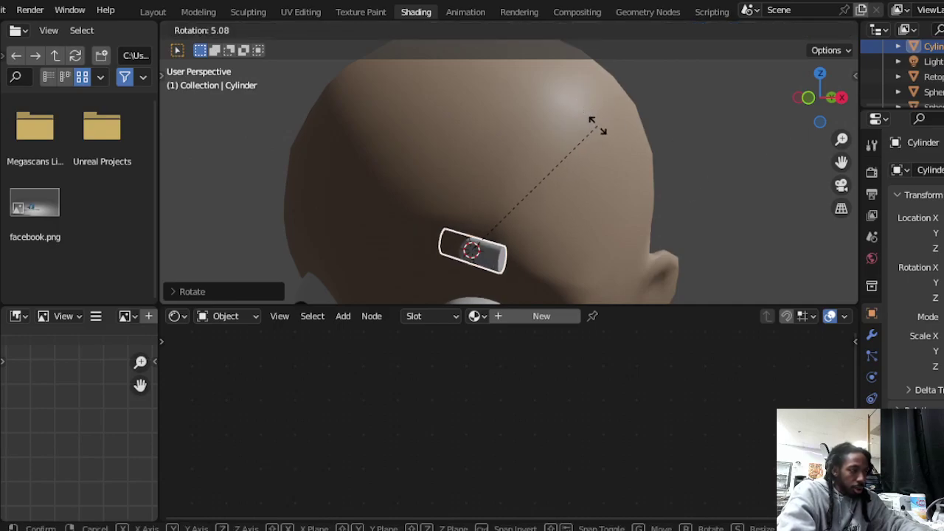
{"action": "left_click", "coordinate": [600, 140]}
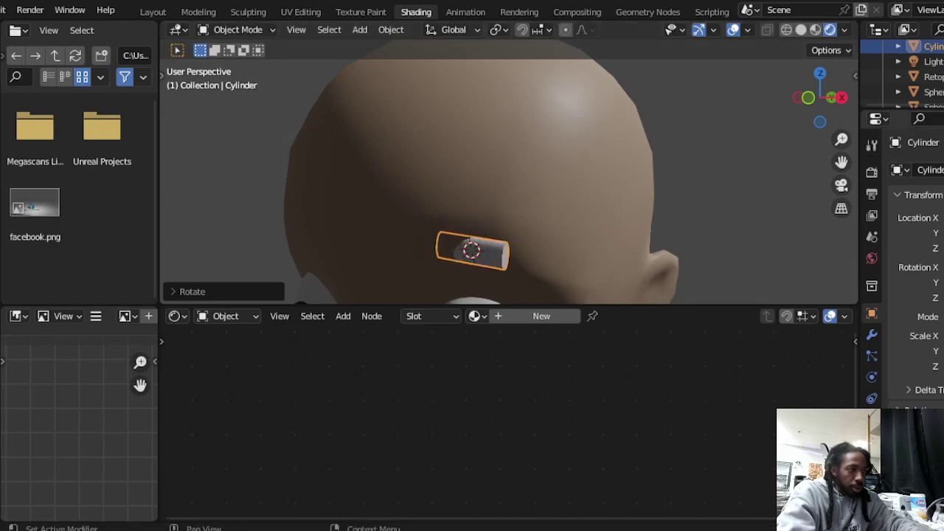
{"action": "scroll", "coordinate": [659, 228], "scroll_direction": "down", "scroll_amount": 8}
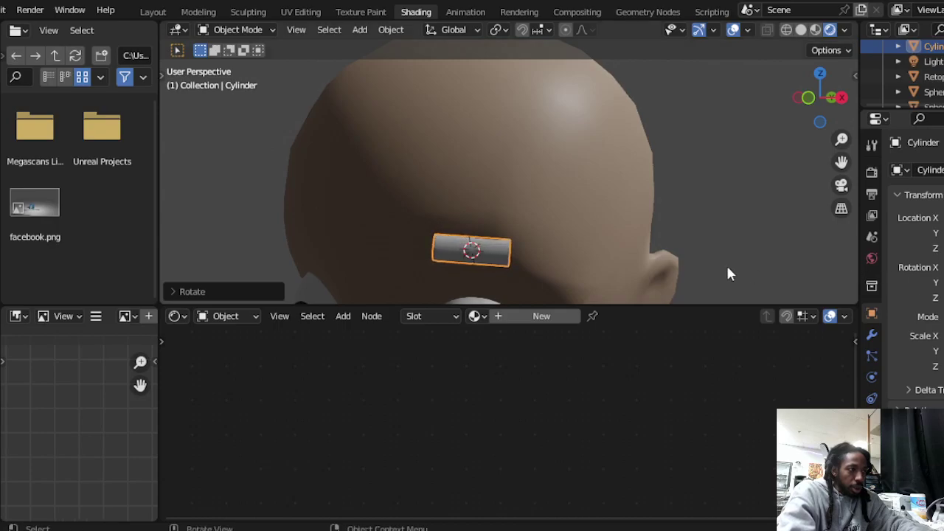
{"action": "middle_click_drag", "start_coordinate": [650, 230], "coordinate": [801, 241]}
{"action": "scroll", "coordinate": [801, 240], "scroll_direction": "up", "scroll_amount": 5}
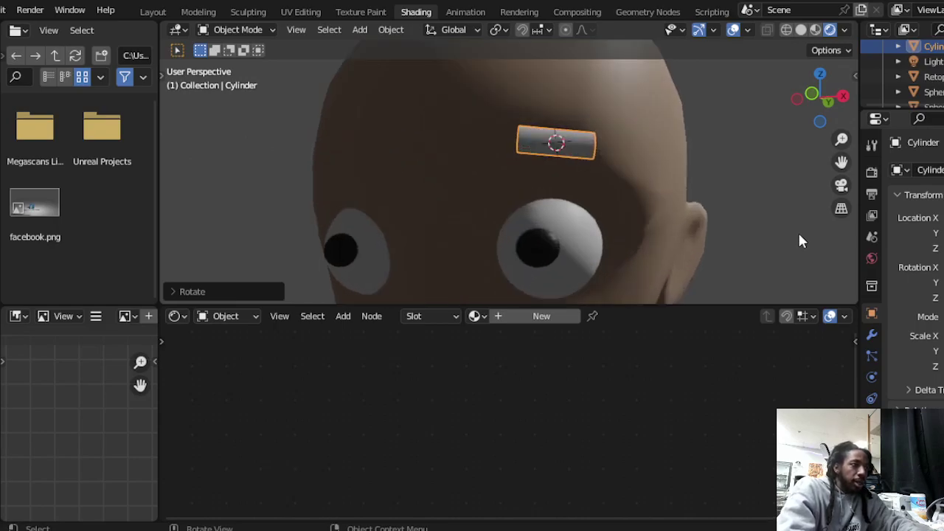
{"action": "middle_click_drag", "start_coordinate": [750, 205], "coordinate": [731, 209]}
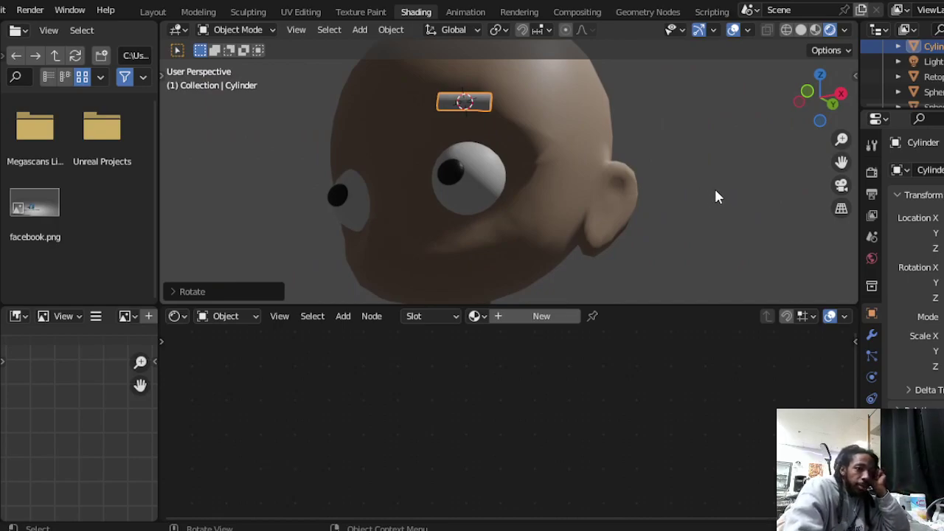
{"action": "mouse_move", "coordinate": [731, 224]}
{"action": "middle_mouse_down"}
{"action": "mouse_move", "coordinate": [727, 217]}
{"action": "mouse_move", "coordinate": [748, 231]}
{"action": "mouse_move", "coordinate": [778, 223]}
{"action": "mouse_move", "coordinate": [747, 218]}
{"action": "middle_mouse_up"}
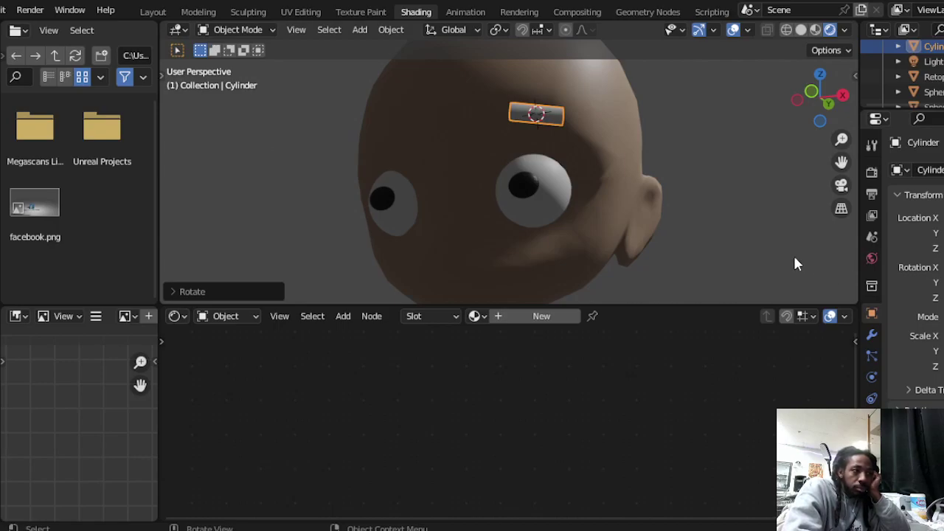
- Create a new material for the eyebrow cylinder and name it BROWI.001
{"action": "left_click", "coordinate": [522, 315]}
{"action": "left_click", "coordinate": [522, 316]}
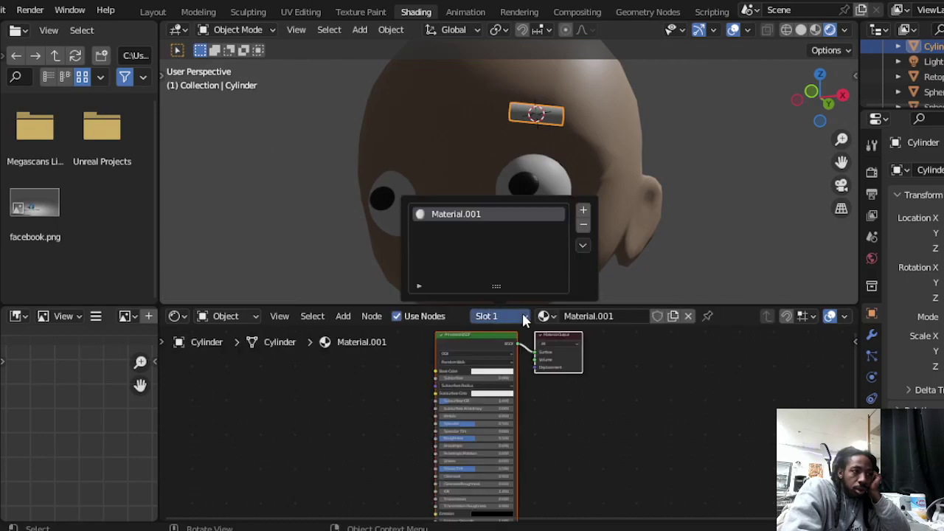
{"action": "left_click", "coordinate": [595, 316]}
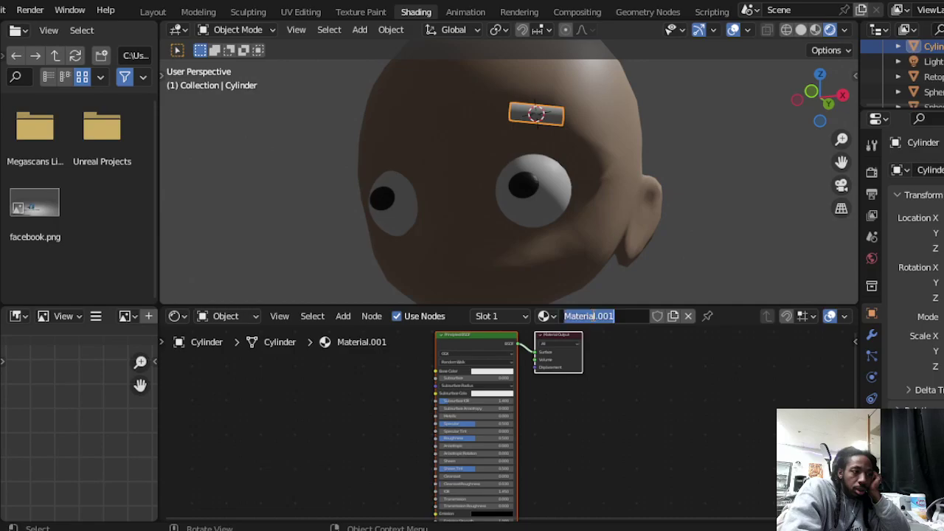
{"action": "left_click_drag", "start_coordinate": [592, 316], "coordinate": [509, 311]}
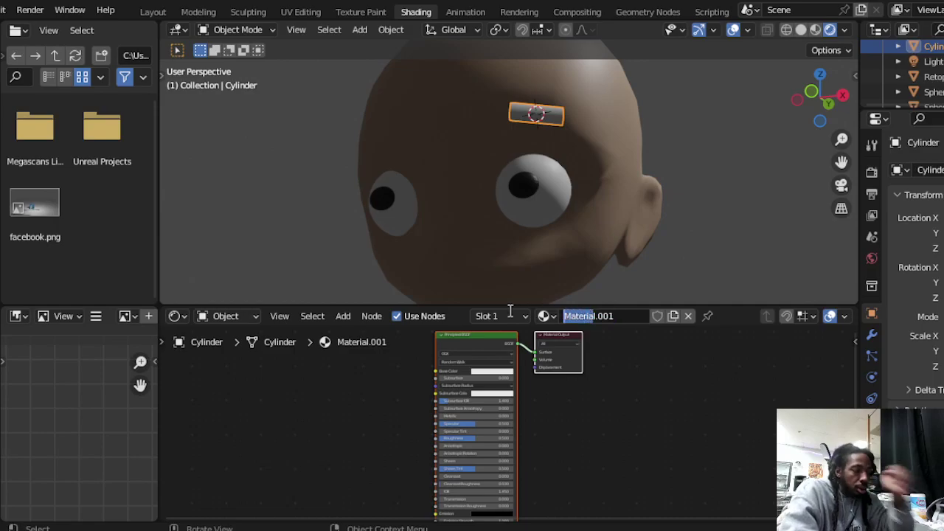
{"action": "type", "text": "bRO"}
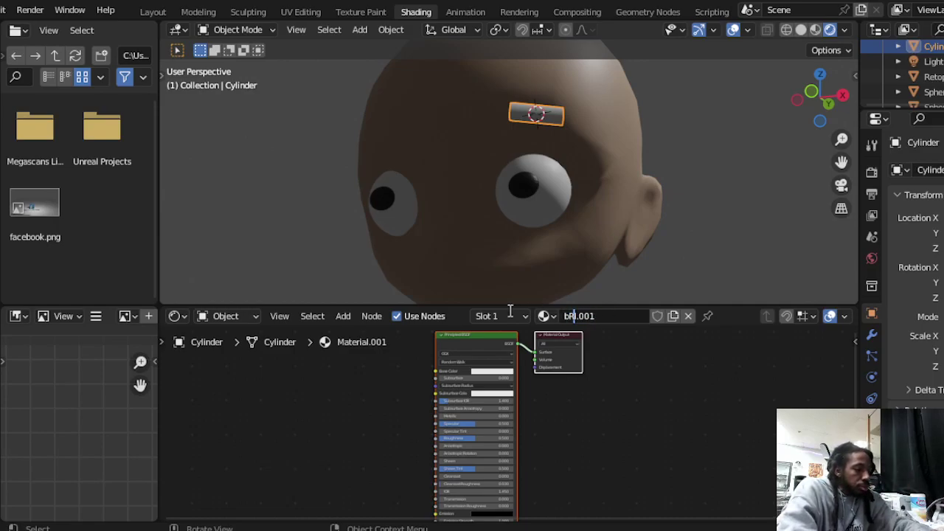
{"action": "type", "text": "W"}
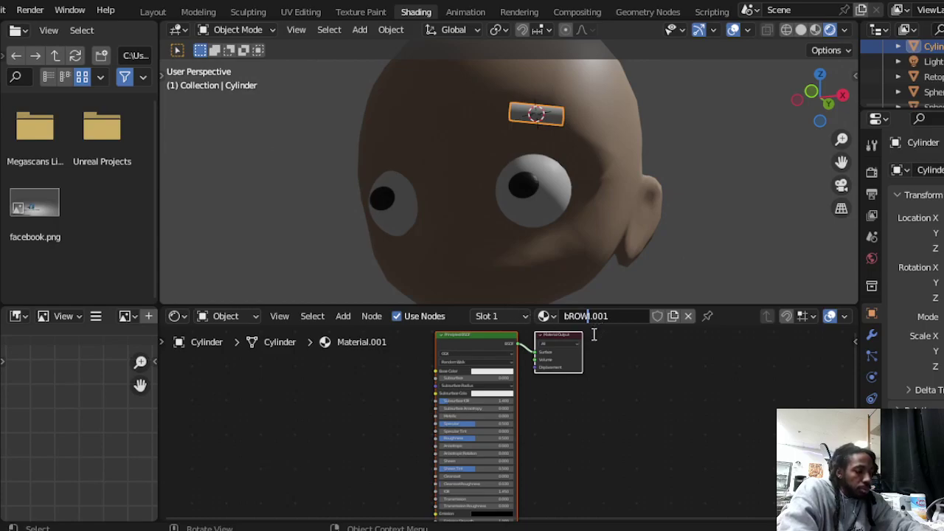
{"action": "key", "text": "BackSpace"}
{"action": "key", "text": "BackSpace"}
{"action": "key", "text": "BackSpace"}
{"action": "key", "text": "BackSpace"}
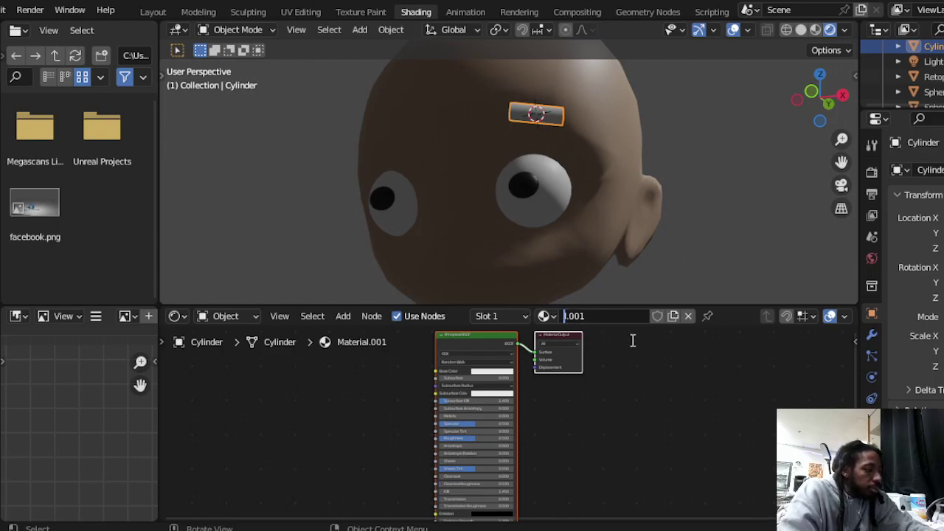
{"action": "type", "text": "BR"}
{"action": "type", "text": "OWI"}
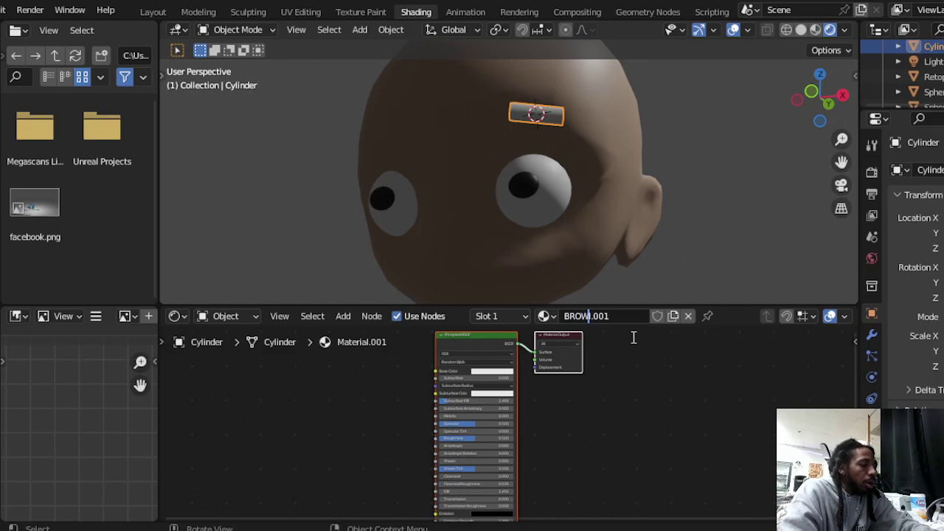
{"action": "key", "text": "Return"}
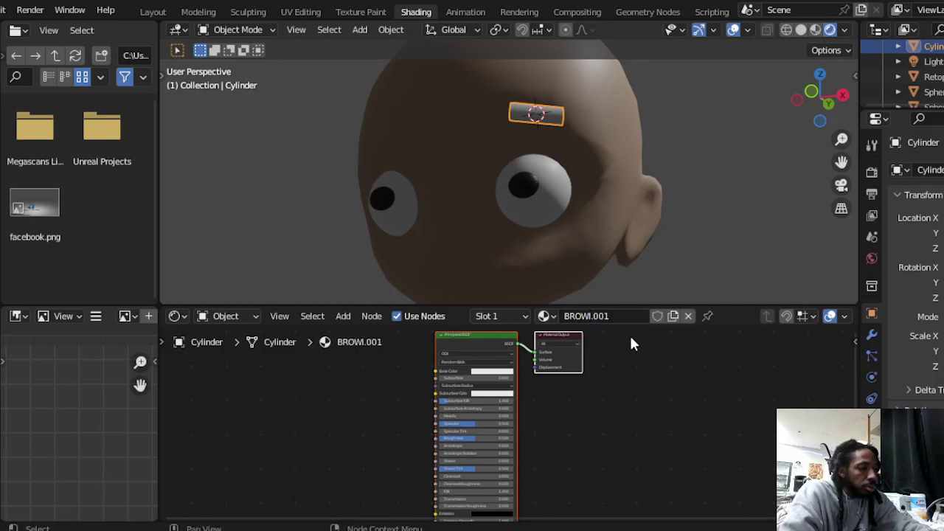
- Darken the eyebrow material's base color to near black
{"action": "left_click", "coordinate": [494, 372]}
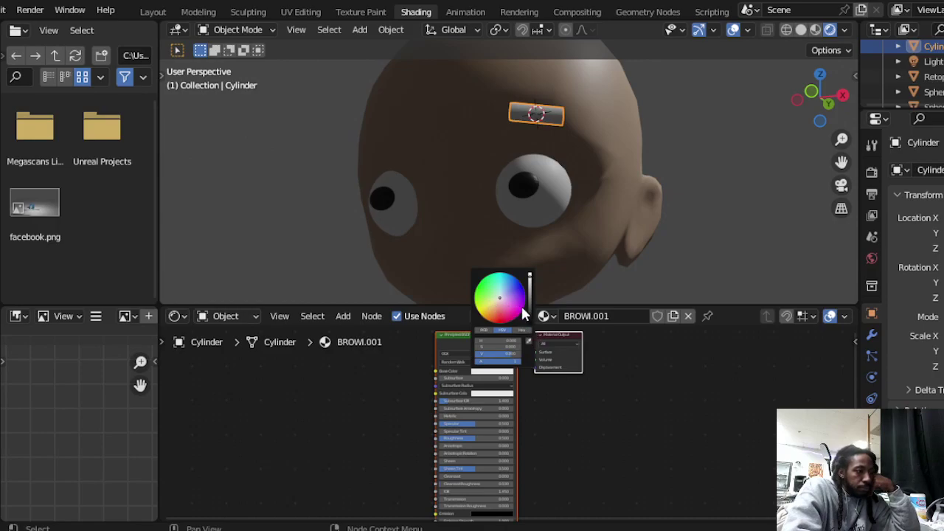
{"action": "left_click_drag", "start_coordinate": [530, 313], "coordinate": [529, 321]}
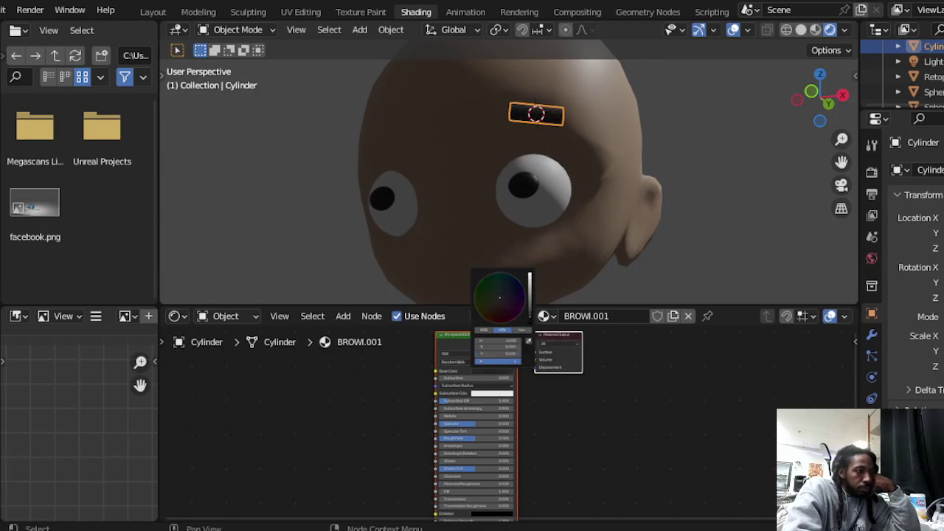
{"action": "middle_click_drag", "start_coordinate": [701, 218], "coordinate": [729, 247]}
- Enlarge the eyebrow cylinder uniformly, then reduce its thickness while keeping the new length
{"action": "scroll", "coordinate": [659, 206], "scroll_direction": "down", "scroll_amount": 4}
{"action": "scroll", "coordinate": [782, 249], "scroll_direction": "up", "scroll_amount": 2}
{"action": "scroll", "coordinate": [700, 256], "scroll_direction": "up", "scroll_amount": 4}
{"action": "scroll", "coordinate": [737, 242], "scroll_direction": "down", "scroll_amount": 4}
{"action": "scroll", "coordinate": [724, 240], "scroll_direction": "up", "scroll_amount": 4}
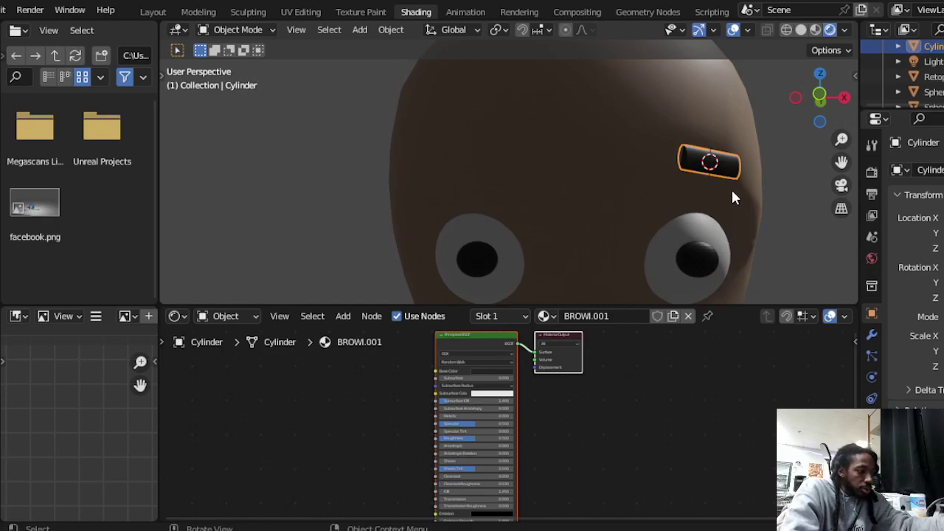
{"action": "key", "text": "s"}
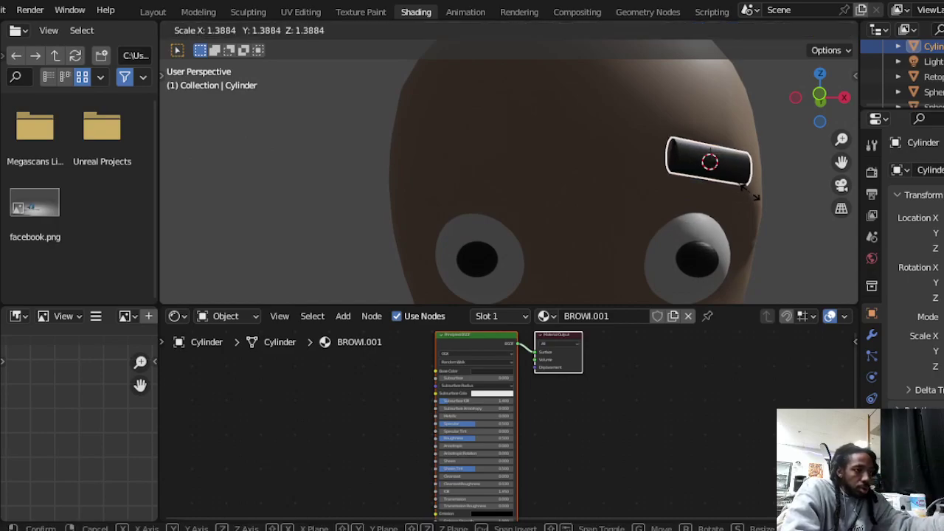
{"action": "left_click", "coordinate": [752, 198]}
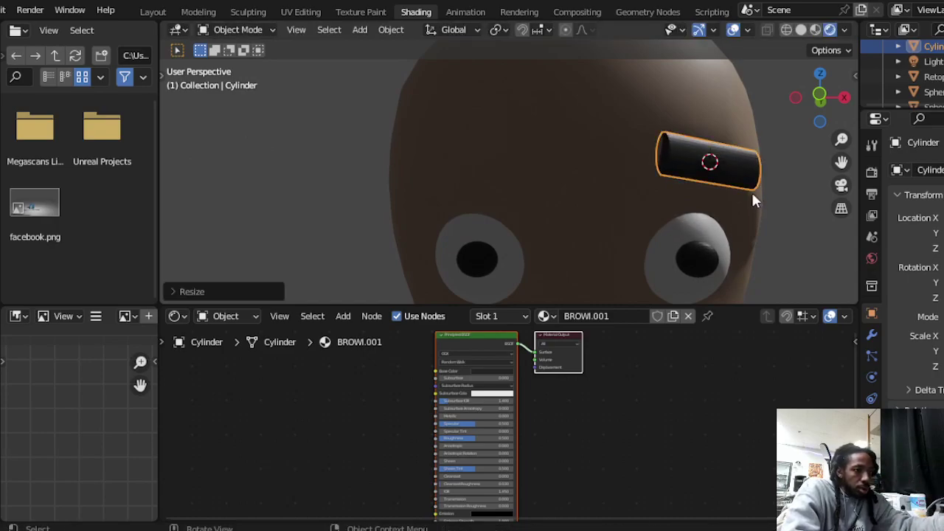
{"action": "key", "text": "r"}
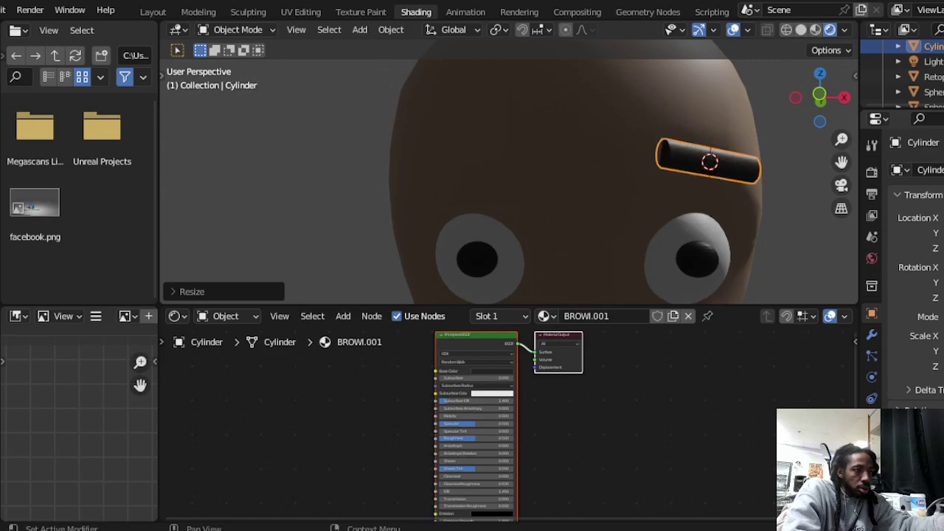
- Examine the eyebrow's size and placement on the head from several angles and distances
{"action": "scroll", "coordinate": [681, 147], "scroll_direction": "down", "scroll_amount": 6}
{"action": "middle_click_drag", "start_coordinate": [682, 148], "coordinate": [653, 133]}
{"action": "scroll", "coordinate": [682, 147], "scroll_direction": "up", "scroll_amount": 5}
{"action": "scroll", "coordinate": [680, 138], "scroll_direction": "down", "scroll_amount": 4}
{"action": "scroll", "coordinate": [681, 139], "scroll_direction": "down", "scroll_amount": 3}
{"action": "scroll", "coordinate": [652, 137], "scroll_direction": "down", "scroll_amount": 3}
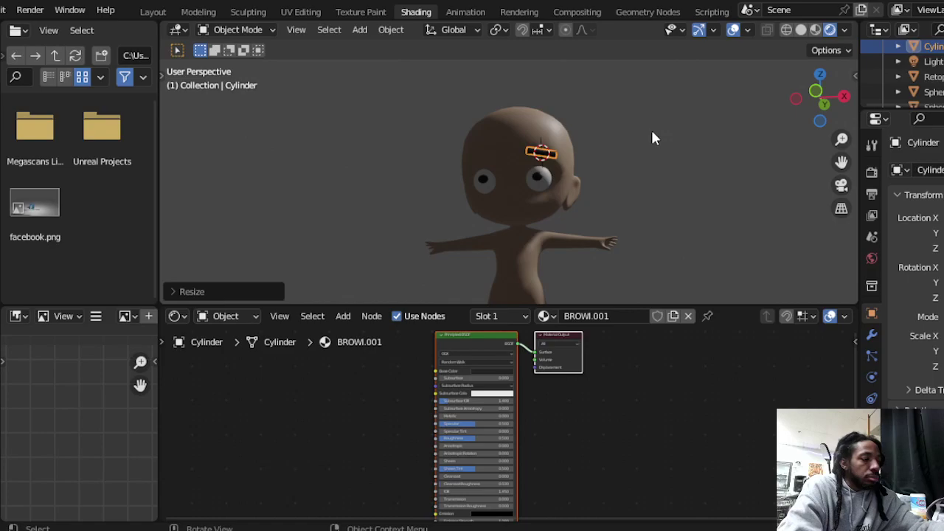
{"action": "middle_click_drag", "start_coordinate": [650, 146], "coordinate": [612, 185]}
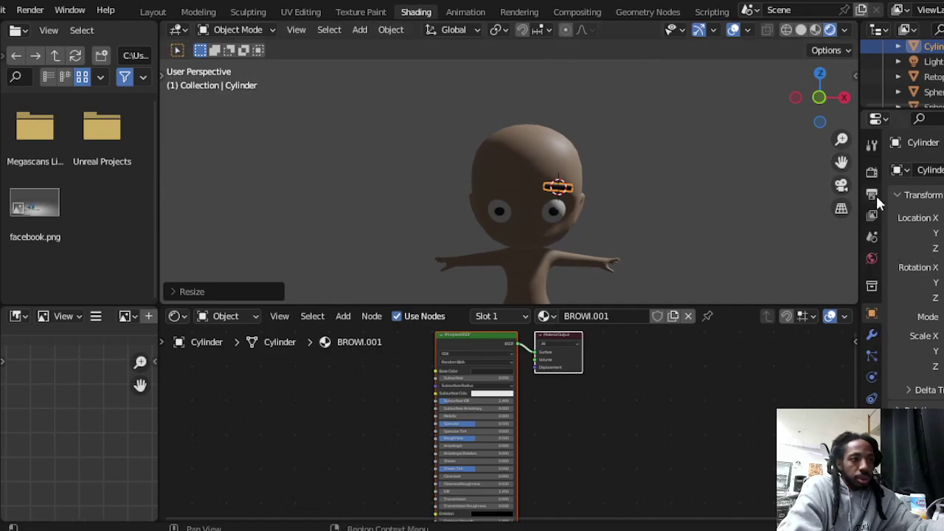
- Add a Mirror modifier to the eyebrow cylinder with the character's head mesh as the mirror object
{"action": "left_click", "coordinate": [871, 335]}
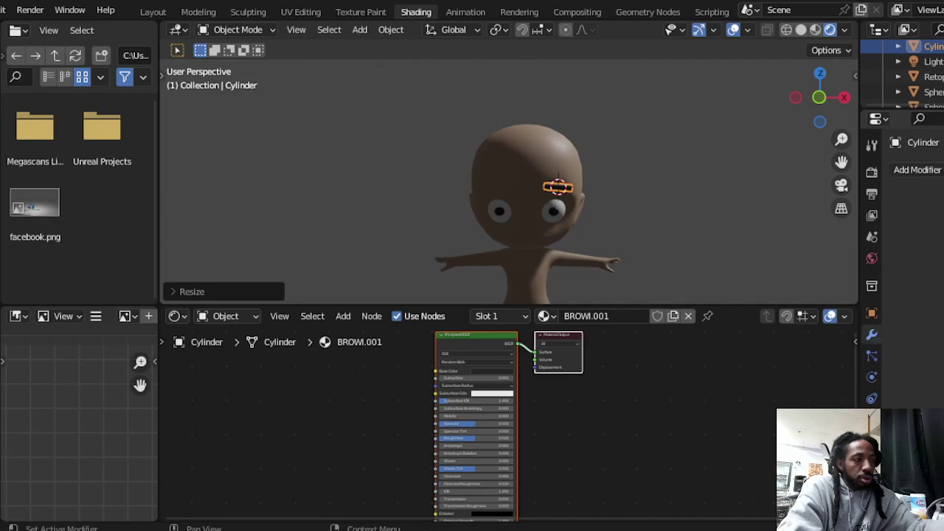
{"action": "left_click", "coordinate": [917, 169]}
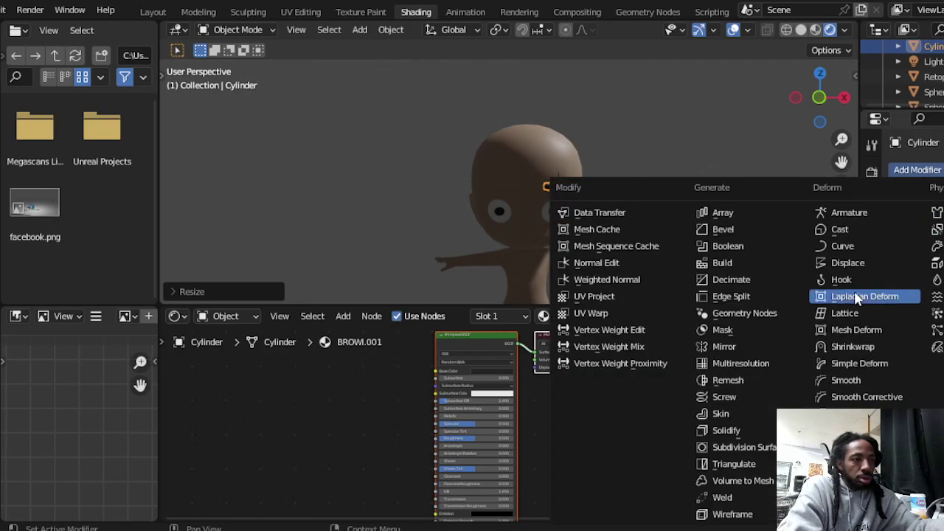
{"action": "left_click", "coordinate": [737, 347]}
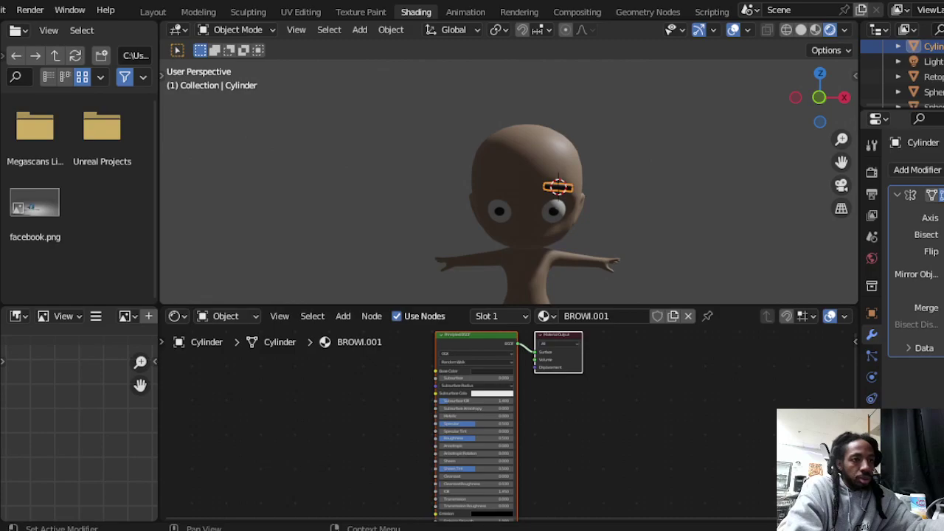
{"action": "left_click", "coordinate": [941, 274]}
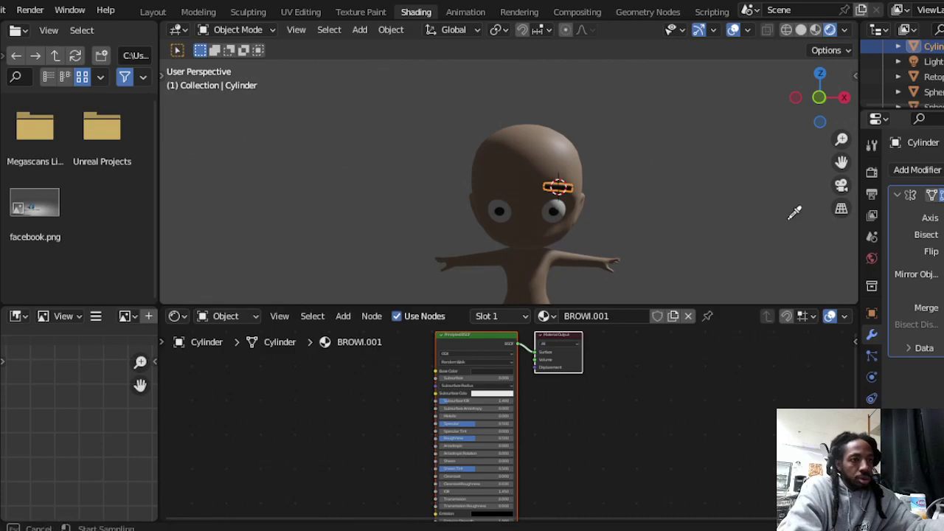
{"action": "left_click", "coordinate": [559, 148]}
{"action": "middle_click_drag", "start_coordinate": [596, 185], "coordinate": [630, 184]}
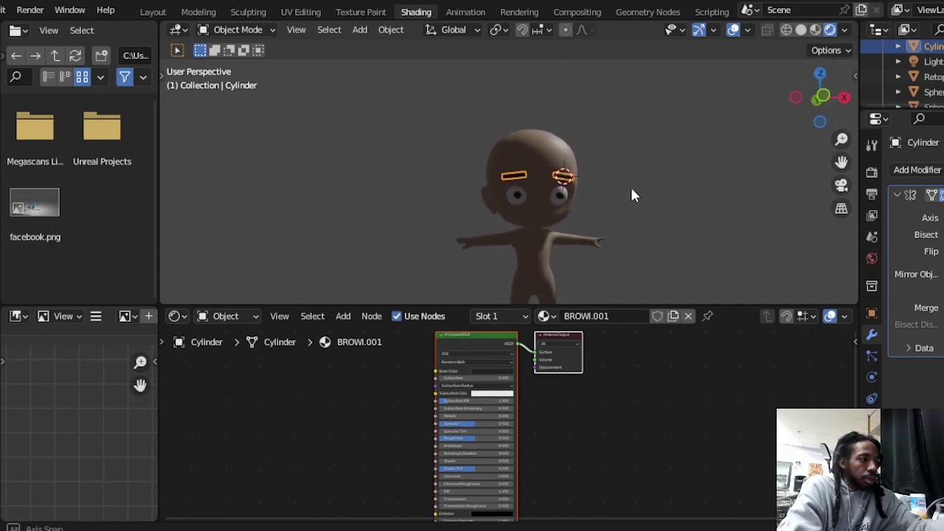
{"action": "scroll", "coordinate": [627, 181], "scroll_direction": "up", "scroll_amount": 3}
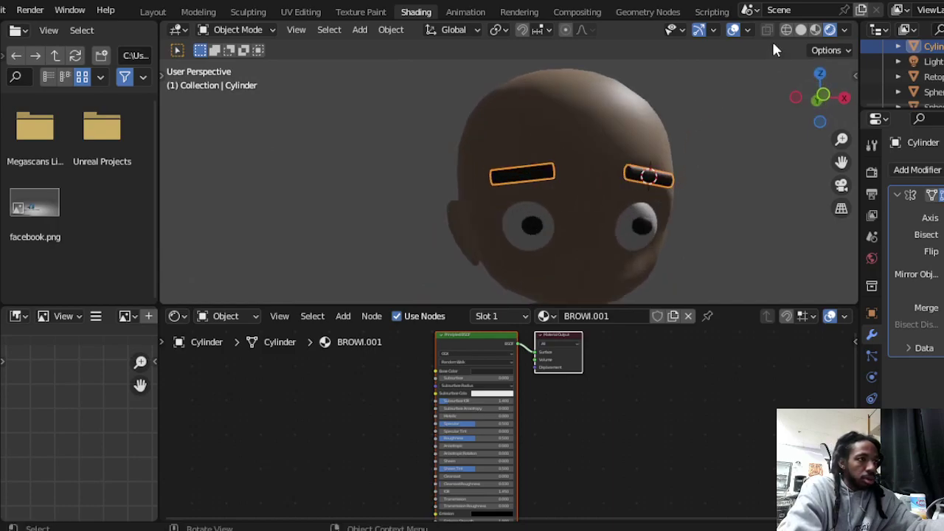
- Hide the viewport overlays and examine the mirrored eyebrows and eyes from several angles and distances
{"action": "left_click", "coordinate": [733, 30]}
{"action": "middle_click_drag", "start_coordinate": [629, 188], "coordinate": [659, 179]}
{"action": "scroll", "coordinate": [706, 175], "scroll_direction": "down", "scroll_amount": 4}
{"action": "scroll", "coordinate": [624, 196], "scroll_direction": "up", "scroll_amount": 5}
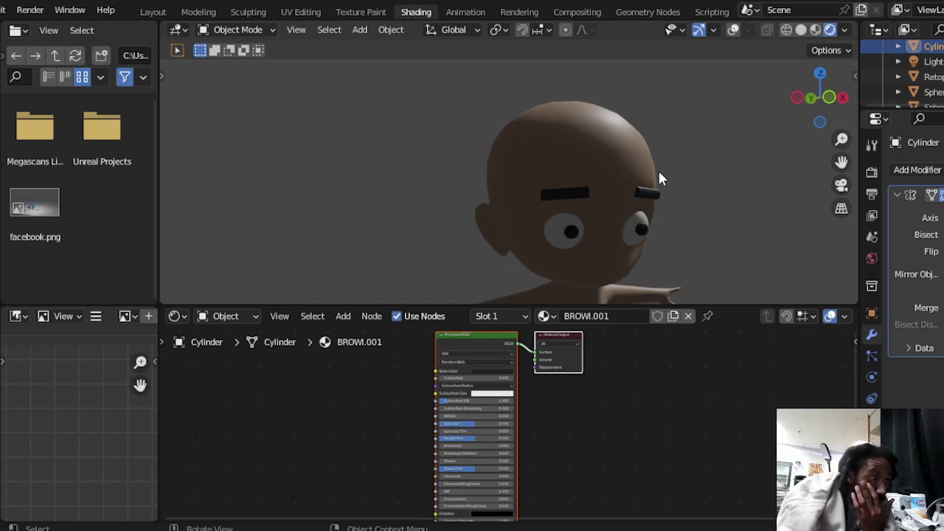
{"action": "middle_click_drag", "start_coordinate": [686, 153], "coordinate": [622, 110]}
{"action": "scroll", "coordinate": [651, 118], "scroll_direction": "up", "scroll_amount": 6}
{"action": "scroll", "coordinate": [622, 110], "scroll_direction": "down", "scroll_amount": 6}
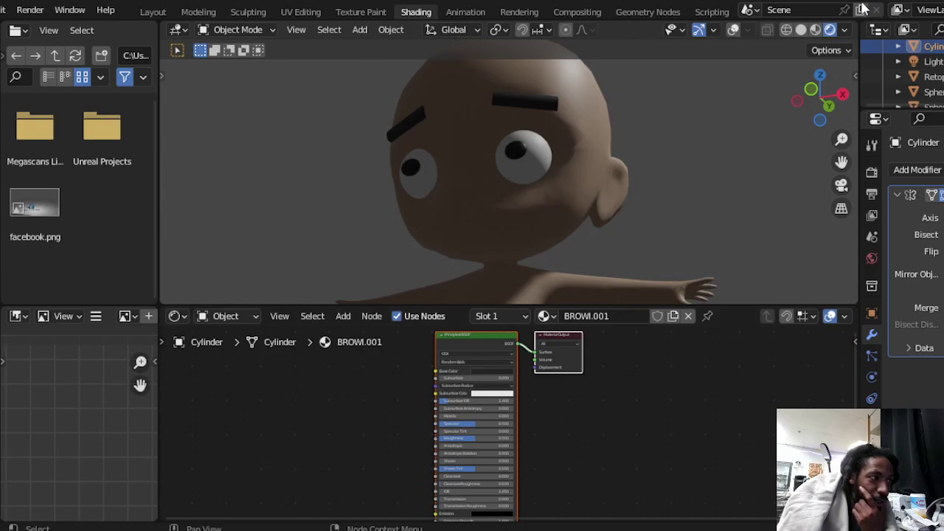
{"action": "middle_click_drag", "start_coordinate": [484, 153], "coordinate": [597, 181]}
{"action": "scroll", "coordinate": [524, 169], "scroll_direction": "up", "scroll_amount": 5}
{"action": "scroll", "coordinate": [486, 199], "scroll_direction": "down", "scroll_amount": 6}
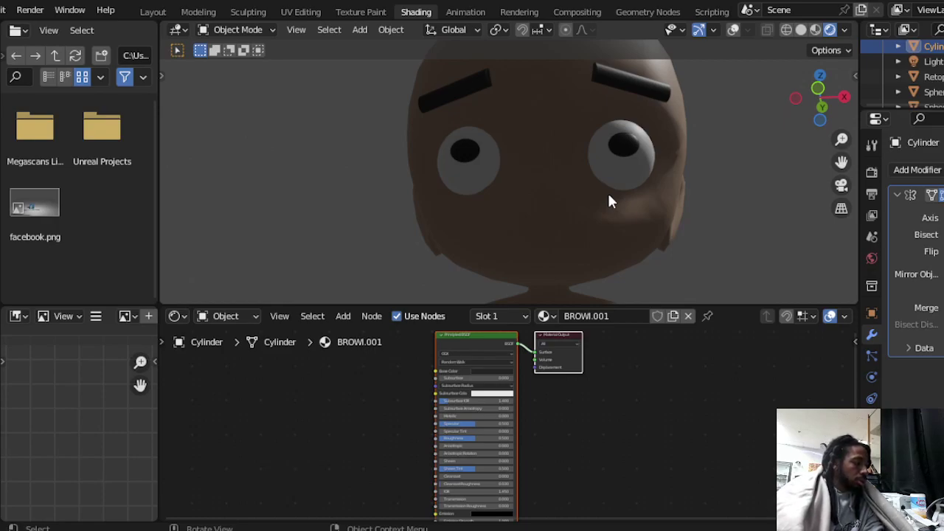
- Compare the face in wireframe, solid, material preview and rendered shading, and toggle X-ray
{"action": "left_click", "coordinate": [458, 82]}
{"action": "left_click", "coordinate": [458, 82]}
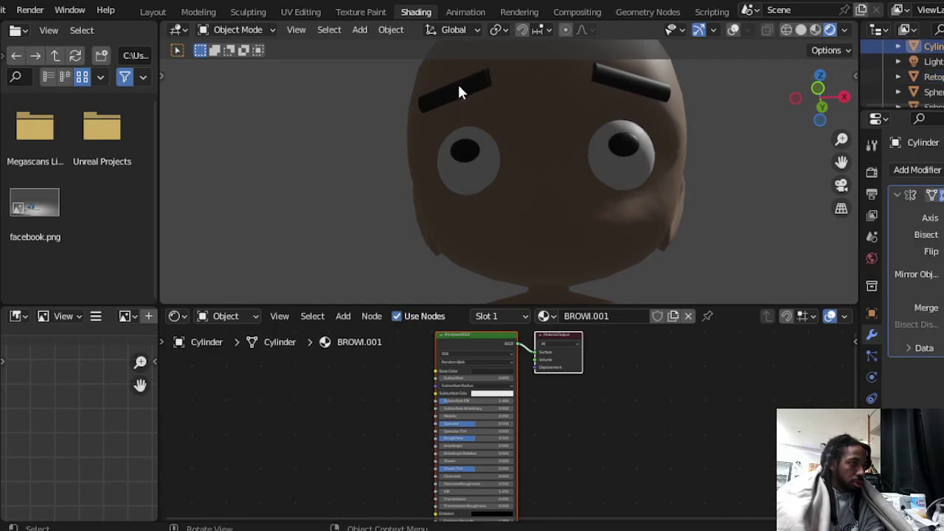
{"action": "left_click", "coordinate": [787, 30]}
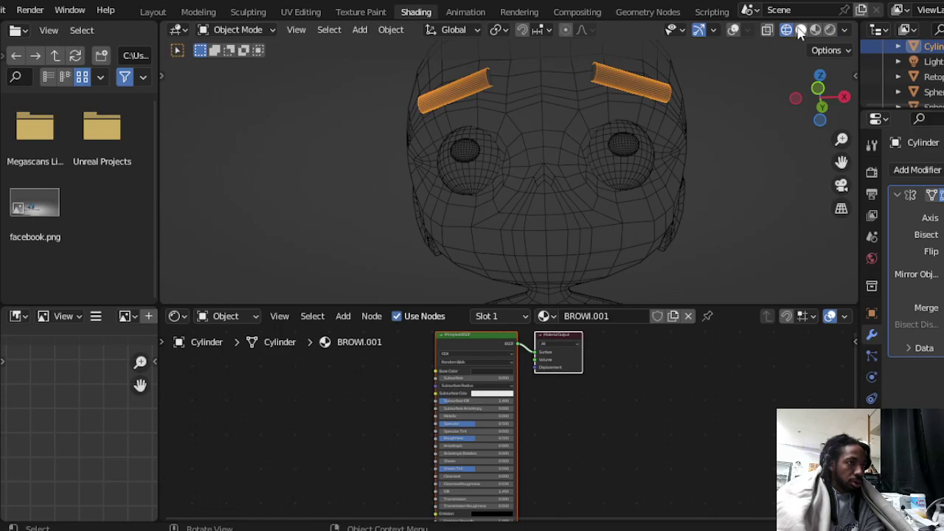
{"action": "left_click", "coordinate": [802, 30]}
{"action": "left_click", "coordinate": [816, 30]}
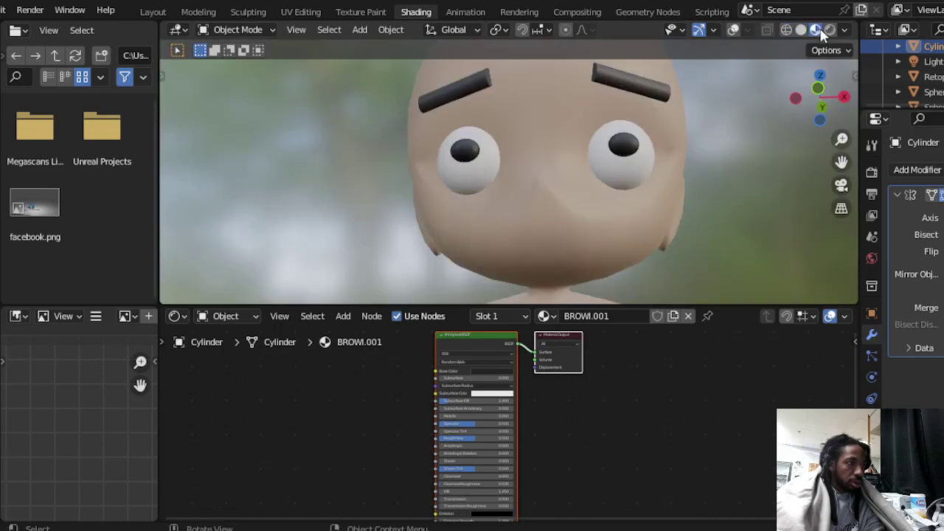
{"action": "left_click", "coordinate": [830, 29]}
{"action": "left_click", "coordinate": [801, 29]}
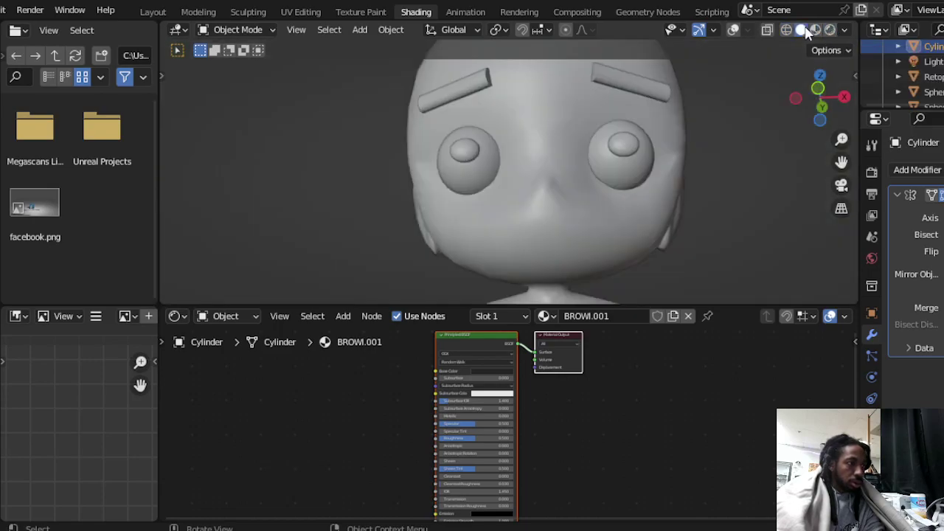
{"action": "left_click", "coordinate": [830, 29]}
{"action": "left_click", "coordinate": [818, 29]}
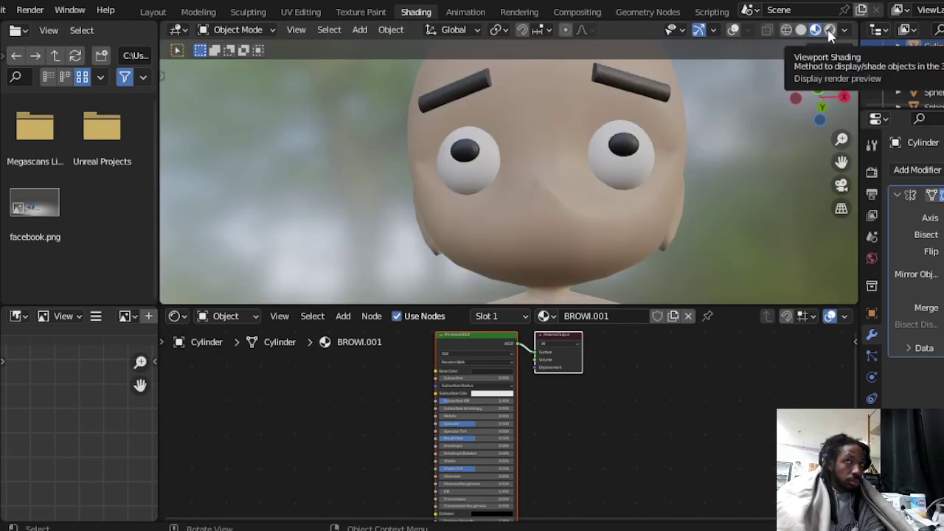
{"action": "left_click", "coordinate": [829, 31]}
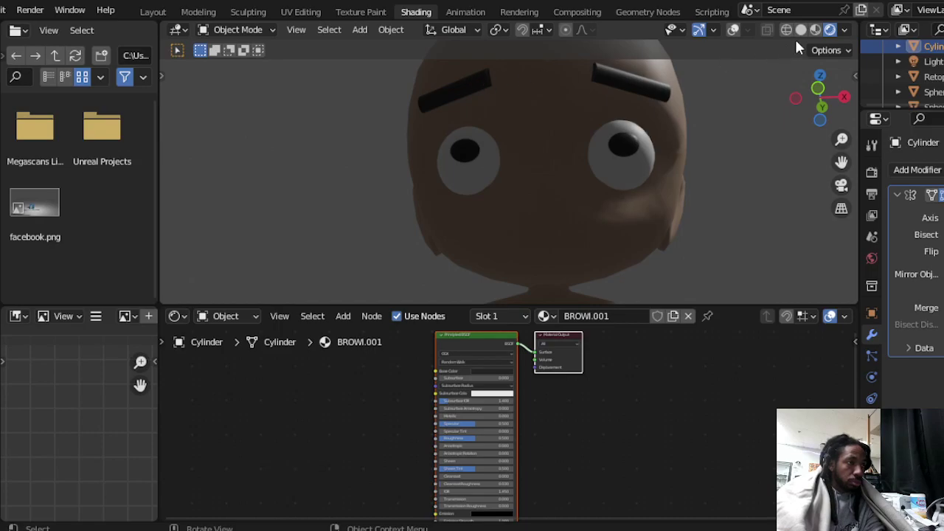
{"action": "left_click", "coordinate": [771, 30]}
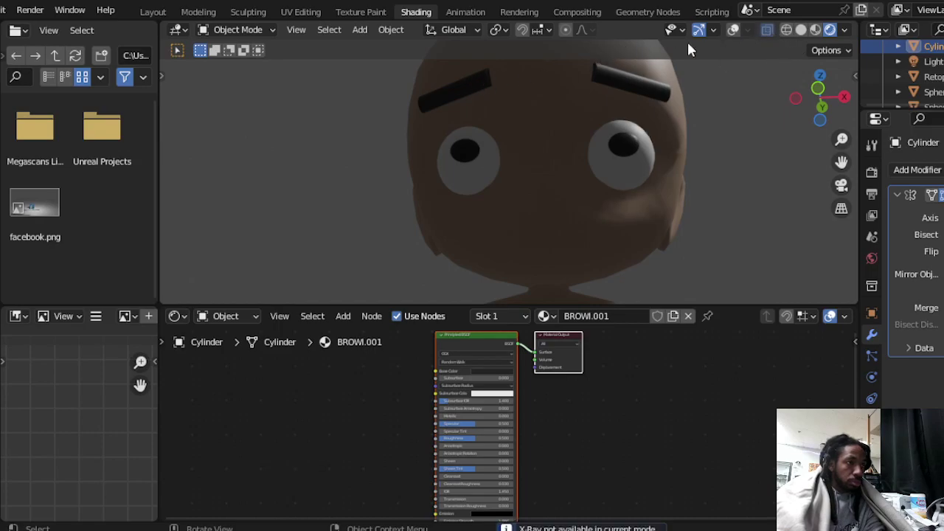
{"action": "left_click", "coordinate": [785, 30]}
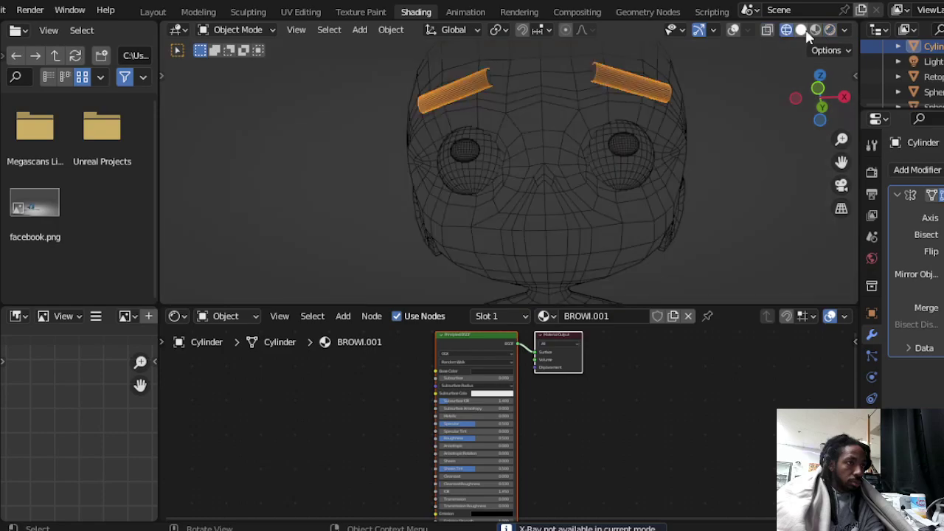
{"action": "left_click", "coordinate": [816, 30]}
{"action": "left_click", "coordinate": [830, 31]}
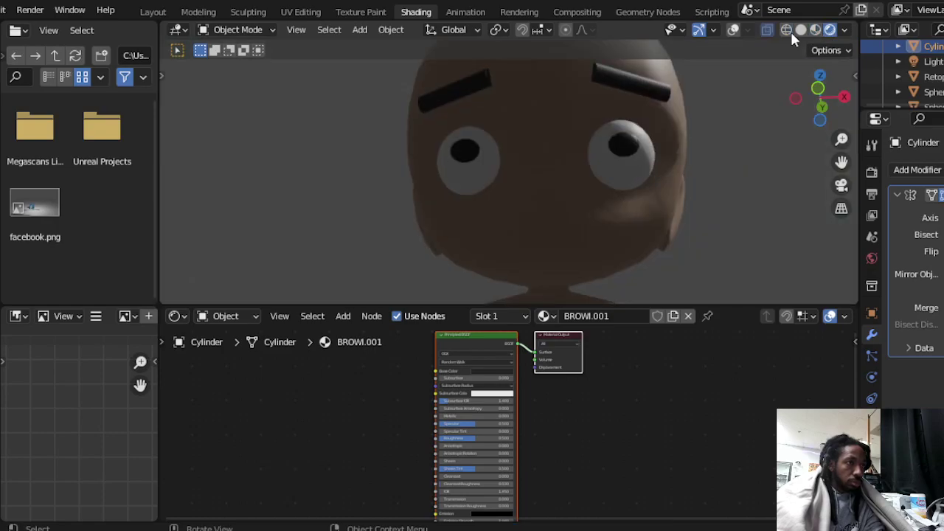
- Turn the viewport overlays back on and reselect the eyebrows
{"action": "left_click", "coordinate": [733, 30]}
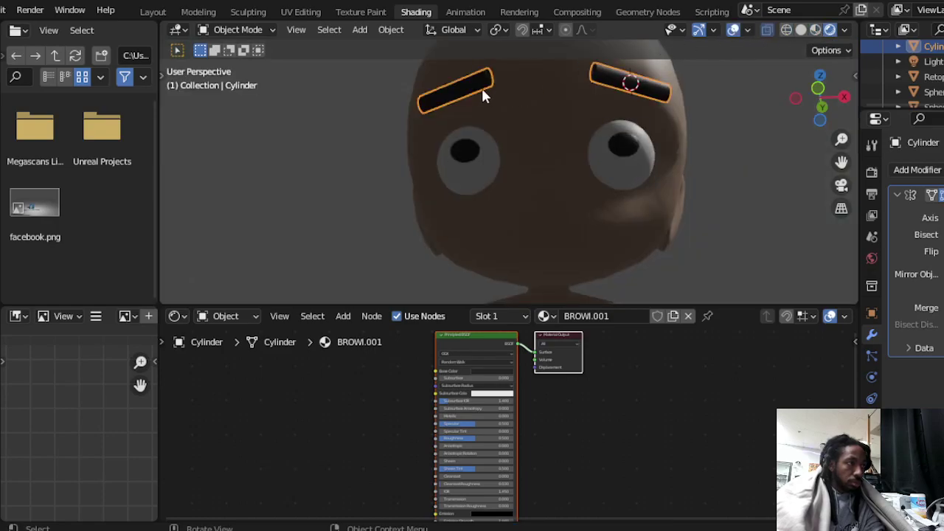
{"action": "left_click", "coordinate": [385, 89]}
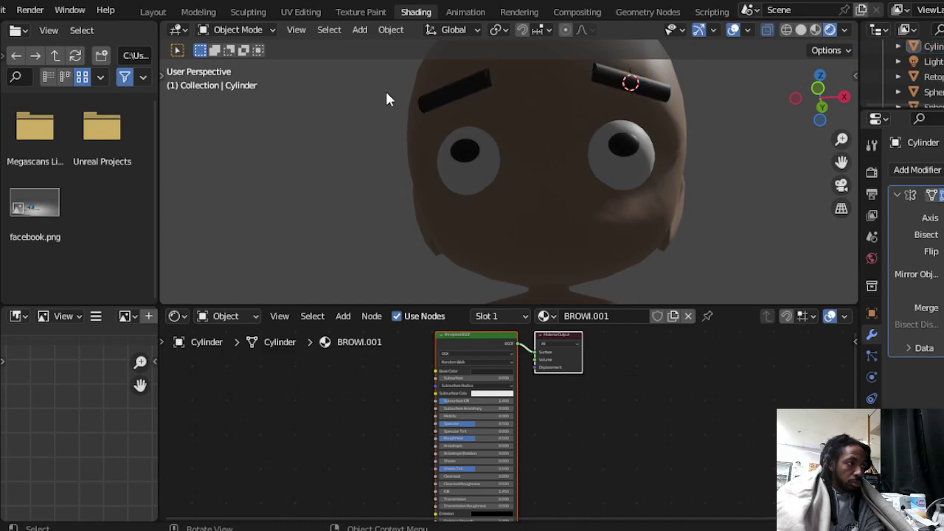
{"action": "left_click", "coordinate": [431, 102]}
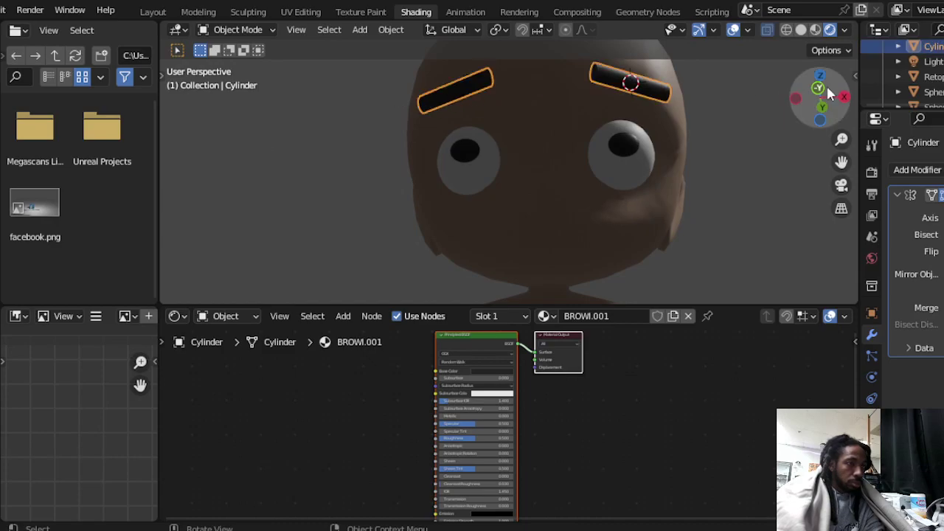
{"action": "key", "text": "Tab"}
{"action": "key", "text": "Tab"}
{"action": "key", "text": "Tab"}
{"action": "key", "text": "Tab"}
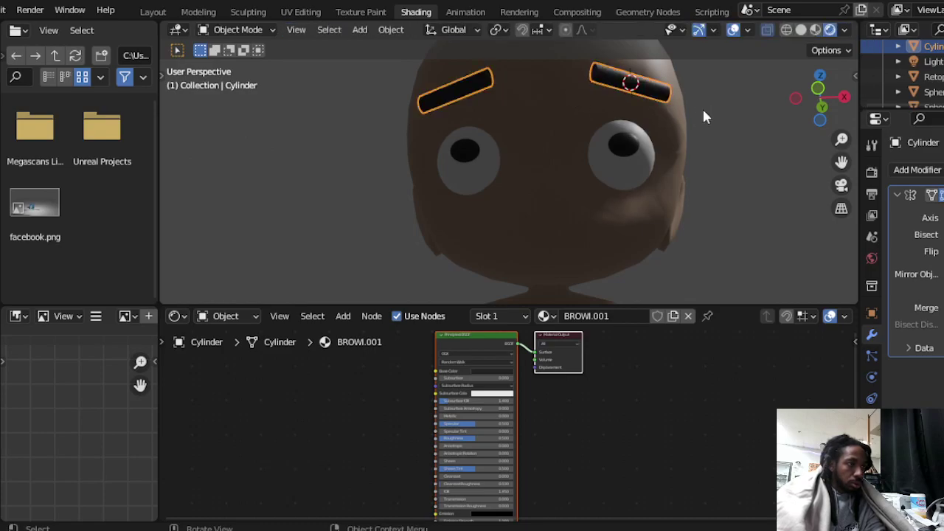
{"action": "left_click", "coordinate": [705, 112]}
{"action": "scroll", "coordinate": [922, 81], "scroll_direction": "down", "scroll_amount": 1}
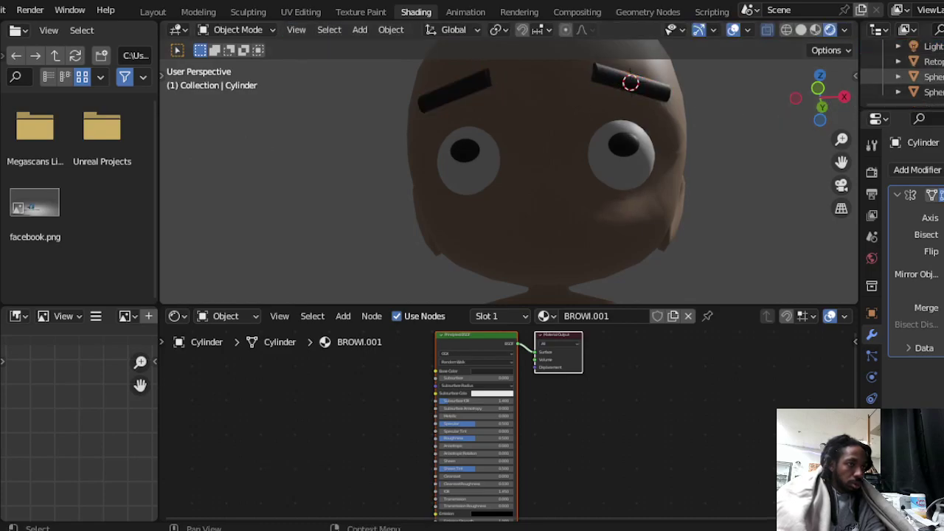
{"action": "left_click", "coordinate": [650, 87]}
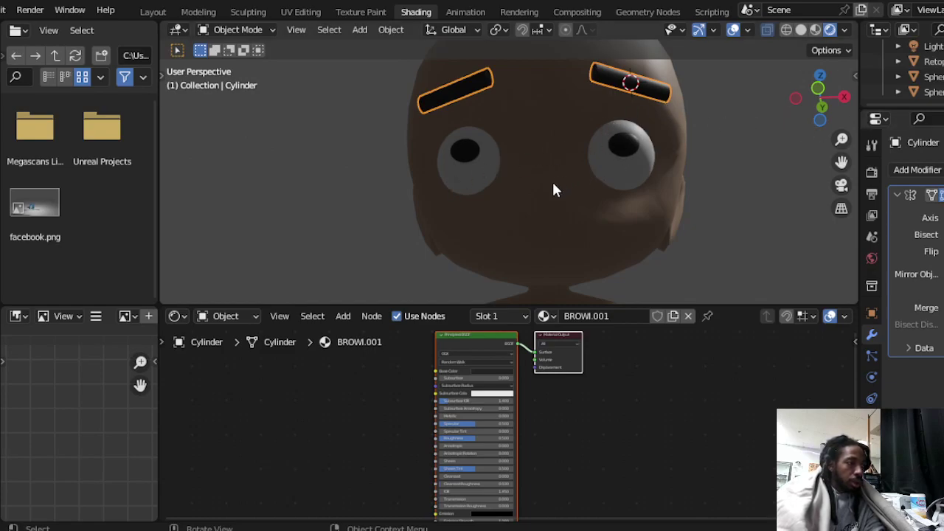
{"action": "key", "text": "Tab"}
{"action": "key", "text": "Tab"}
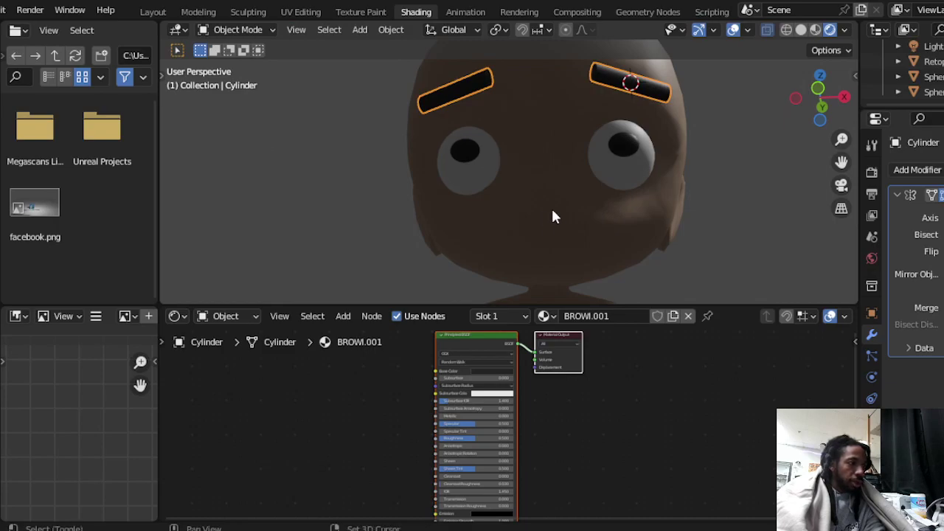
- Switch to material preview shading, place the 3D cursor on the face below and between the eyes, and add a cylinder mesh there
{"action": "middle_click_drag", "start_coordinate": [584, 202], "coordinate": [599, 197]}
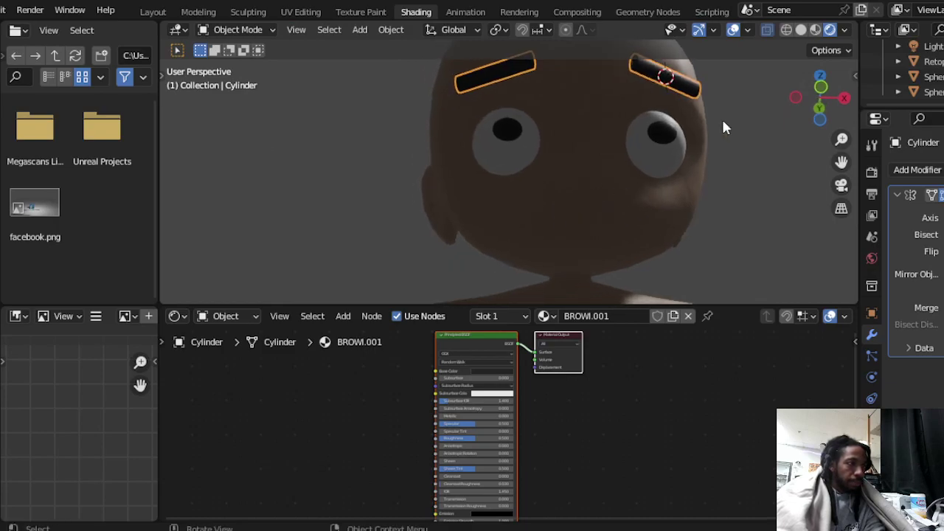
{"action": "left_click", "coordinate": [815, 29]}
{"action": "right_click", "coordinate": [588, 197], "text": "shift"}
{"action": "middle_click_drag", "start_coordinate": [587, 199], "coordinate": [576, 205]}
{"action": "key", "text": "shift+a"}
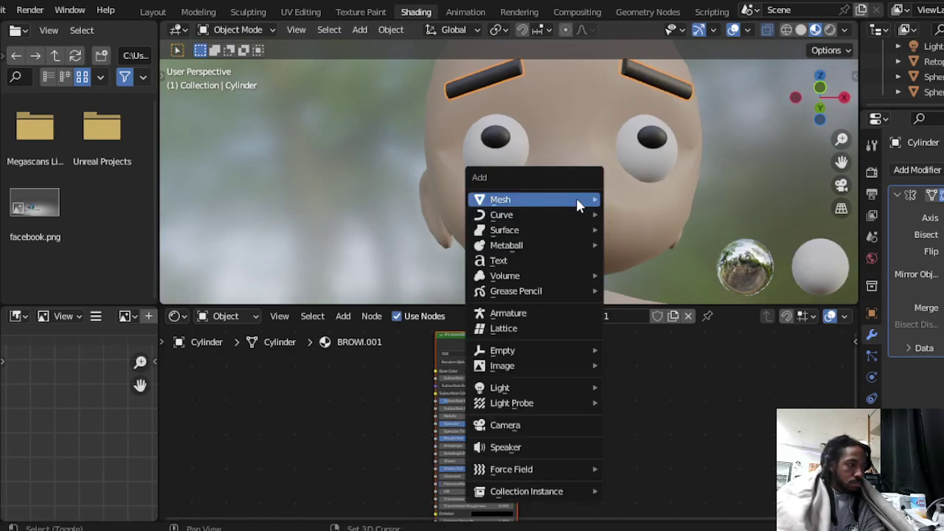
{"action": "mouse_move", "coordinate": [576, 200]}
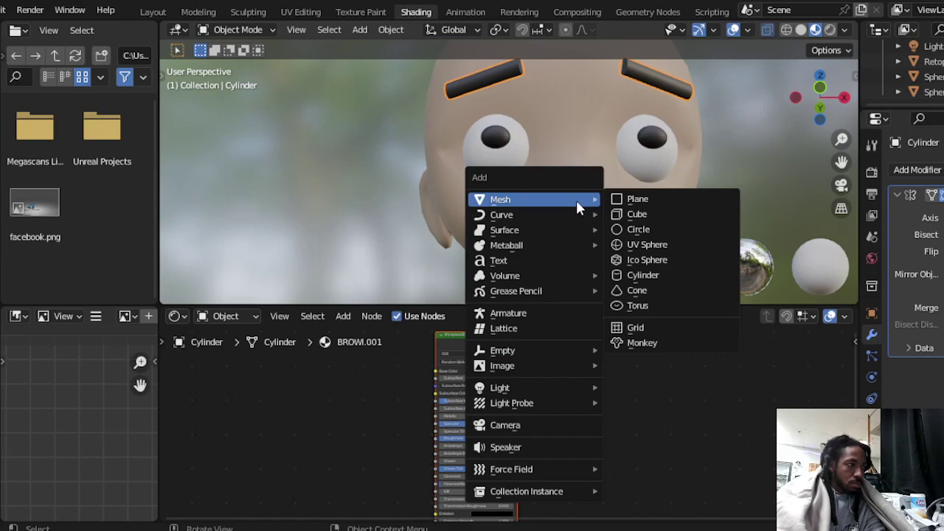
{"action": "left_click", "coordinate": [625, 274]}
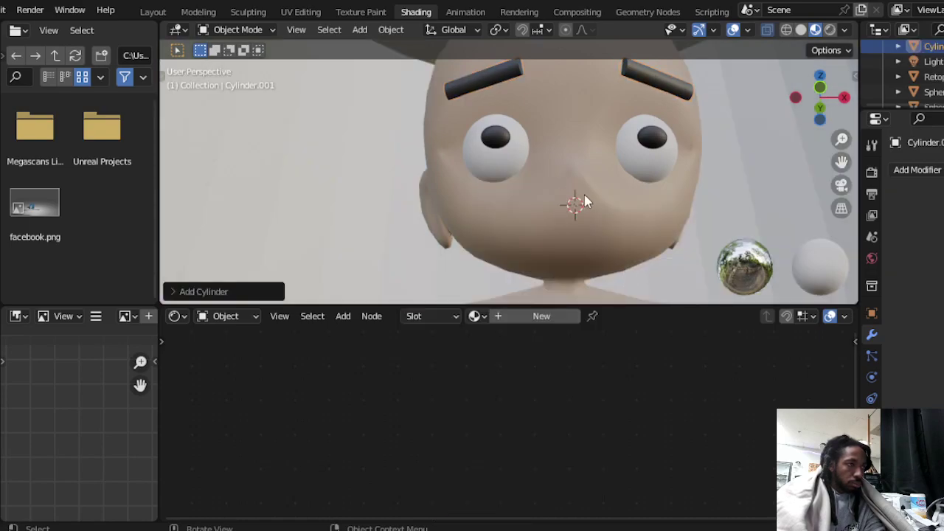
- Scale the new cylinder uniformly down to about 3% of its size to fit the nose area
{"action": "scroll", "coordinate": [593, 193], "scroll_direction": "down", "scroll_amount": 3}
{"action": "scroll", "coordinate": [601, 188], "scroll_direction": "up", "scroll_amount": 4}
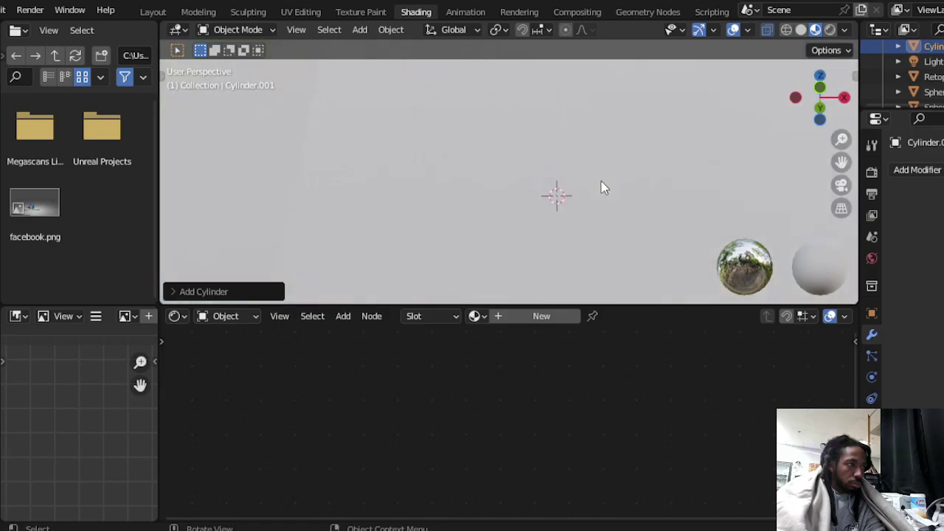
{"action": "key", "text": "s"}
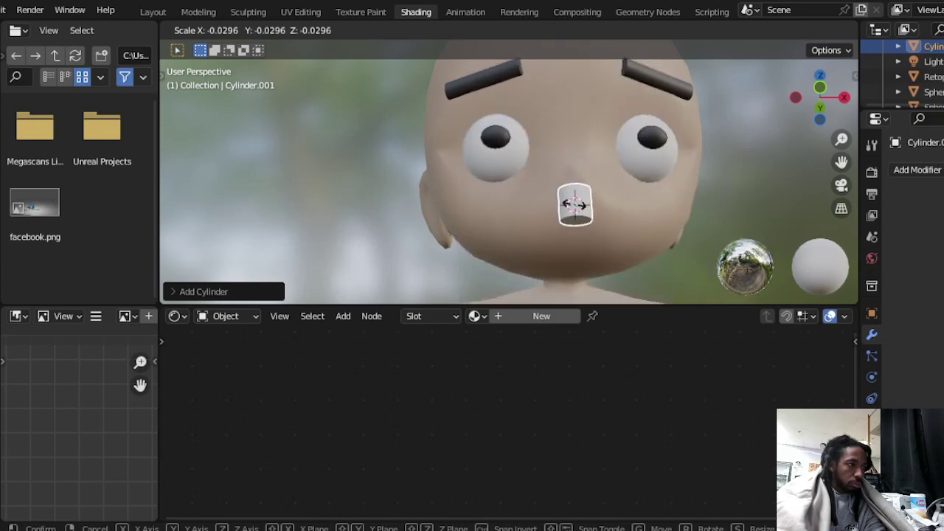
{"action": "left_click", "coordinate": [575, 208]}
- Rotate the small cylinder about 44° in the view, then shrink it uniformly to a much smaller size
{"action": "middle_click_drag", "start_coordinate": [583, 190], "coordinate": [560, 206]}
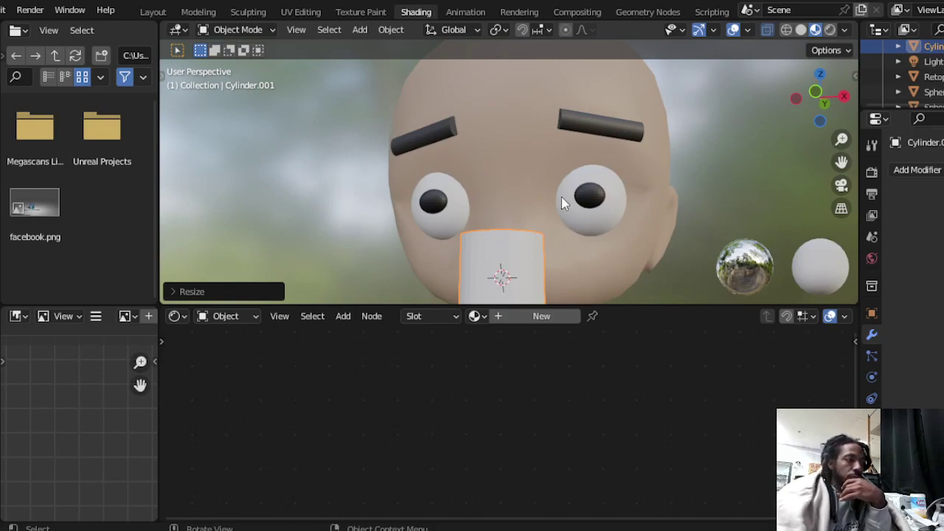
{"action": "key", "text": "r"}
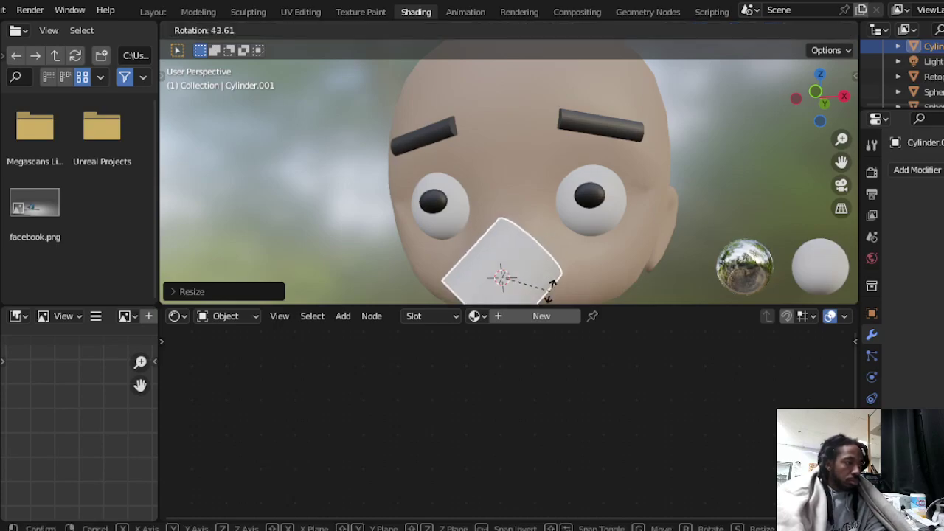
{"action": "left_click", "coordinate": [548, 295]}
{"action": "key", "text": "s"}
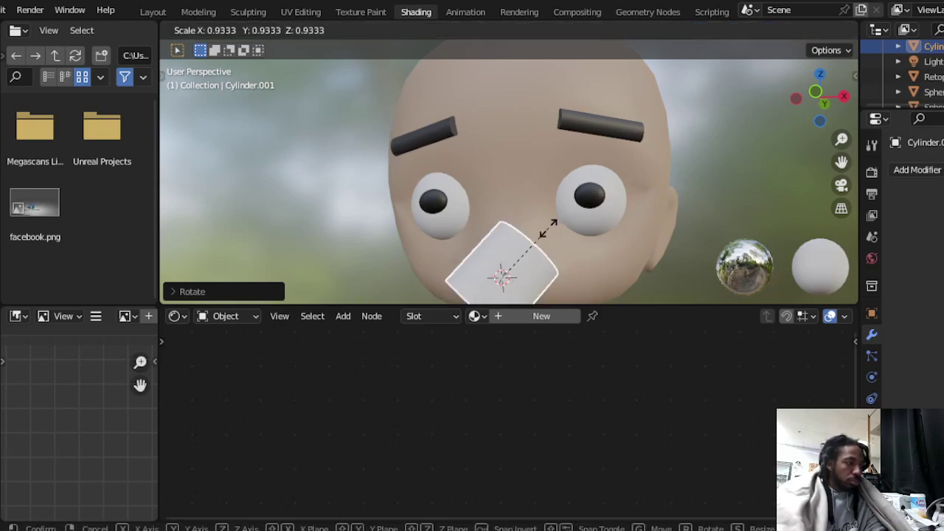
{"action": "left_click", "coordinate": [493, 262]}
{"action": "scroll", "coordinate": [553, 228], "scroll_direction": "up", "scroll_amount": 3}
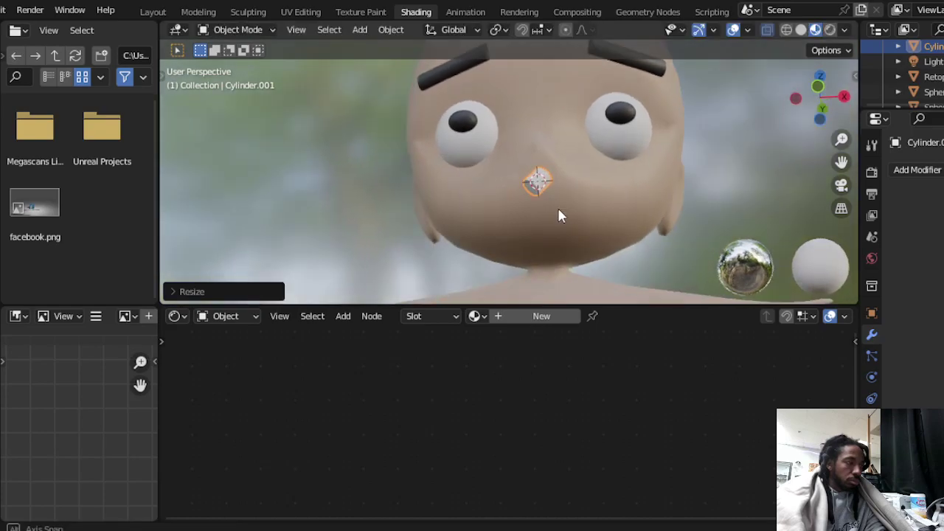
- Open the cylinder's object transform values and turn it side-on against the face, trying out location and scale changes as well
{"action": "scroll", "coordinate": [572, 208], "scroll_direction": "up", "scroll_amount": 3}
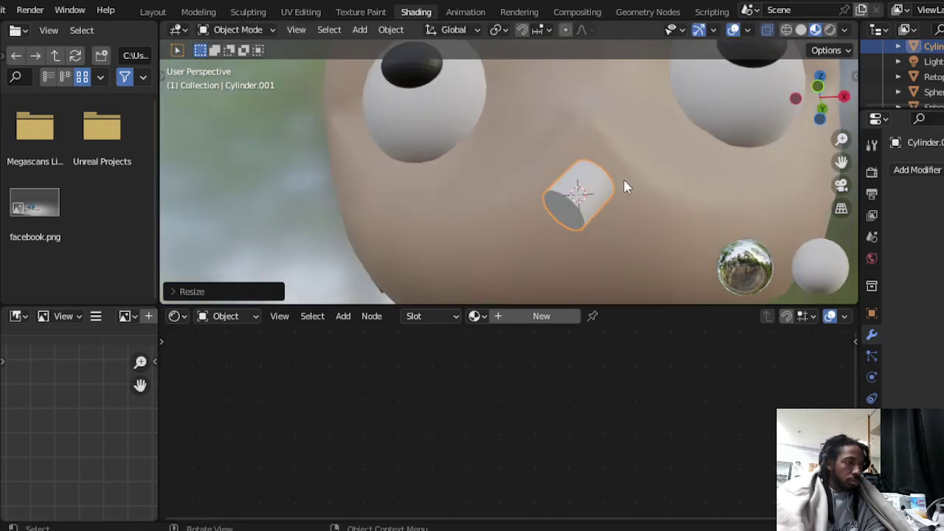
{"action": "left_click", "coordinate": [872, 315]}
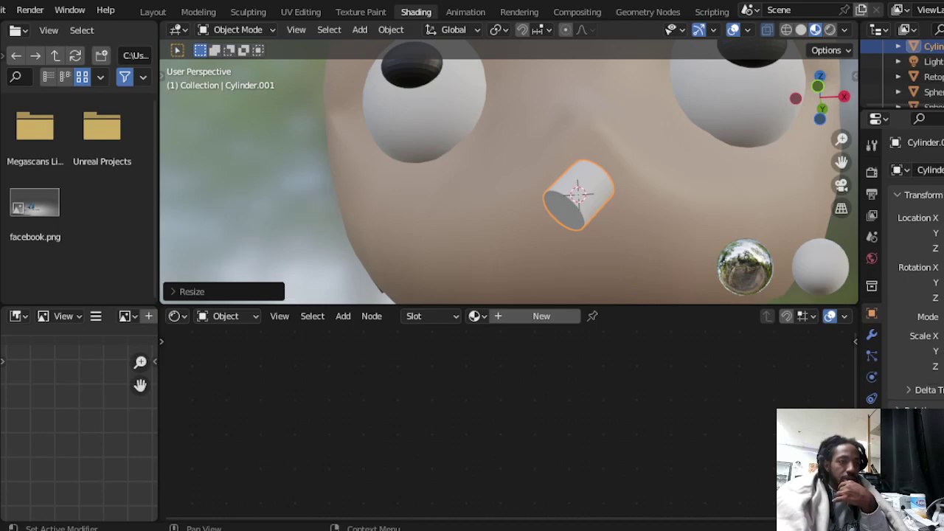
{"action": "key", "text": "g"}
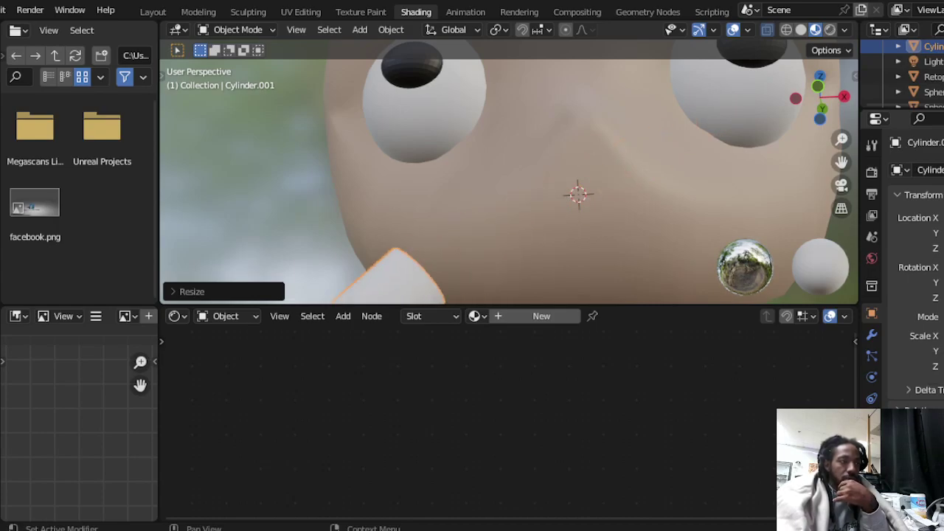
{"action": "key", "text": "Escape"}
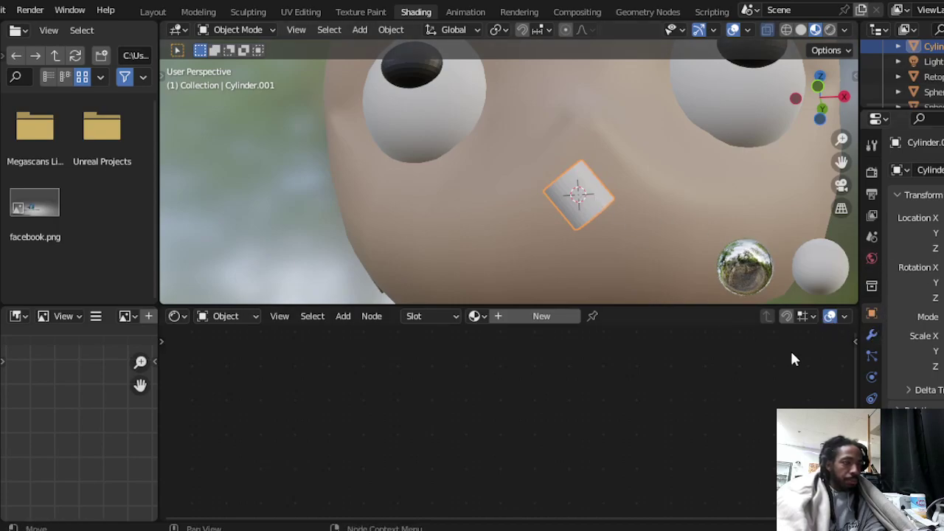
{"action": "key", "text": "s"}
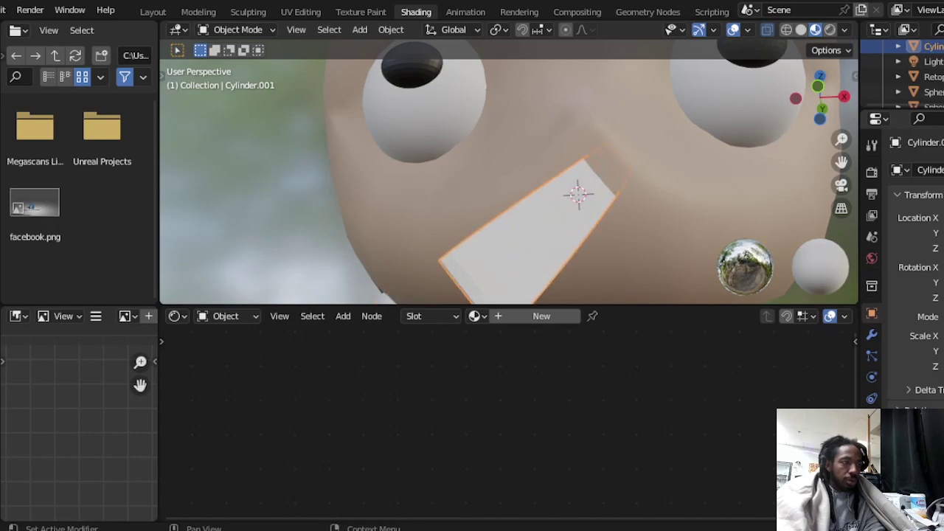
{"action": "key", "text": "Escape"}
- Move the cylinder sideways along the face, just off the 3D cursor toward the character's left
{"action": "mouse_move", "coordinate": [691, 171]}
{"action": "middle_mouse_down"}
{"action": "mouse_move", "coordinate": [696, 196]}
{"action": "mouse_move", "coordinate": [719, 170]}
{"action": "mouse_move", "coordinate": [647, 177]}
{"action": "mouse_move", "coordinate": [687, 183]}
{"action": "mouse_move", "coordinate": [676, 182]}
{"action": "middle_mouse_up"}
{"action": "key", "text": "g"}
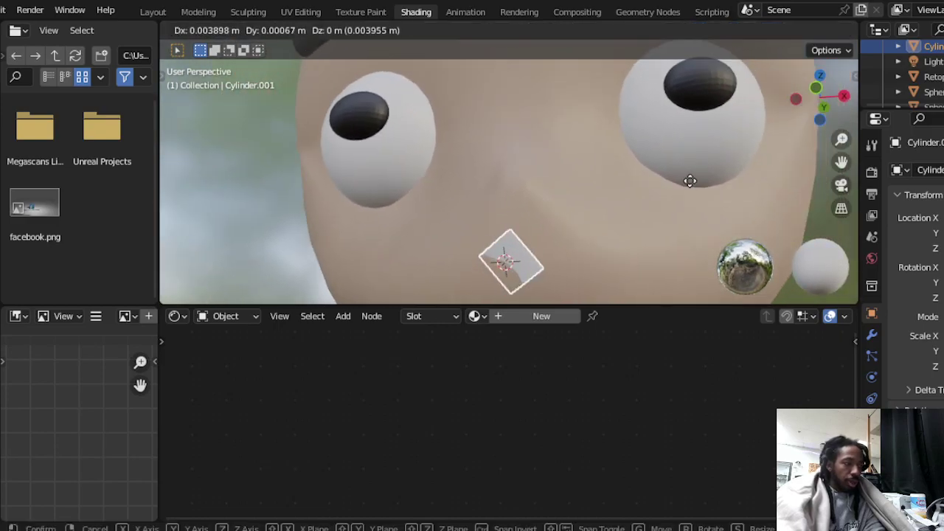
{"action": "left_click", "coordinate": [734, 180]}
{"action": "middle_click_drag", "start_coordinate": [727, 180], "coordinate": [743, 139]}
{"action": "scroll", "coordinate": [726, 204], "scroll_direction": "up", "scroll_amount": 2}
{"action": "scroll", "coordinate": [726, 204], "scroll_direction": "up", "scroll_amount": 1}
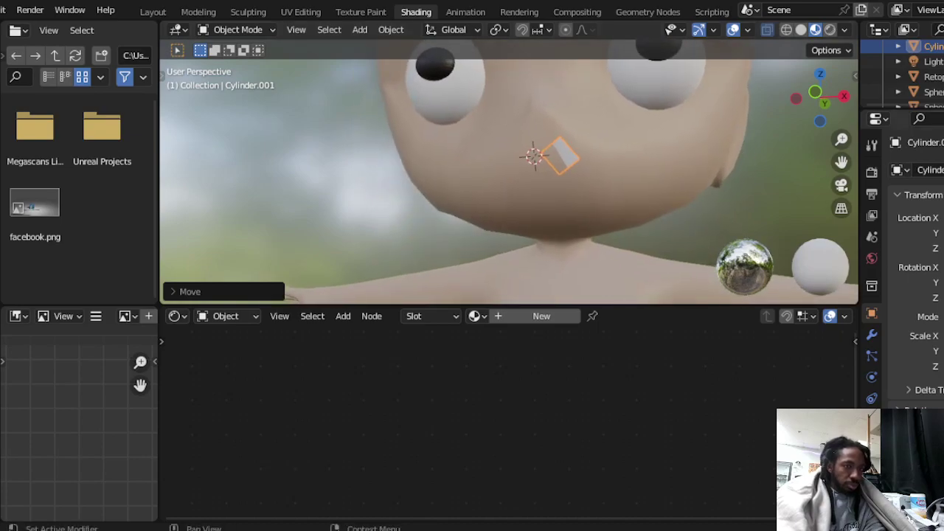
- Adjust the cylinder's transform values until its front side stands completely clear of the face surface
{"action": "key", "text": "ctrl+z"}
{"action": "key", "text": "ctrl+shift+z"}
{"action": "key", "text": "ctrl+z"}
{"action": "key", "text": "ctrl+shift+z"}
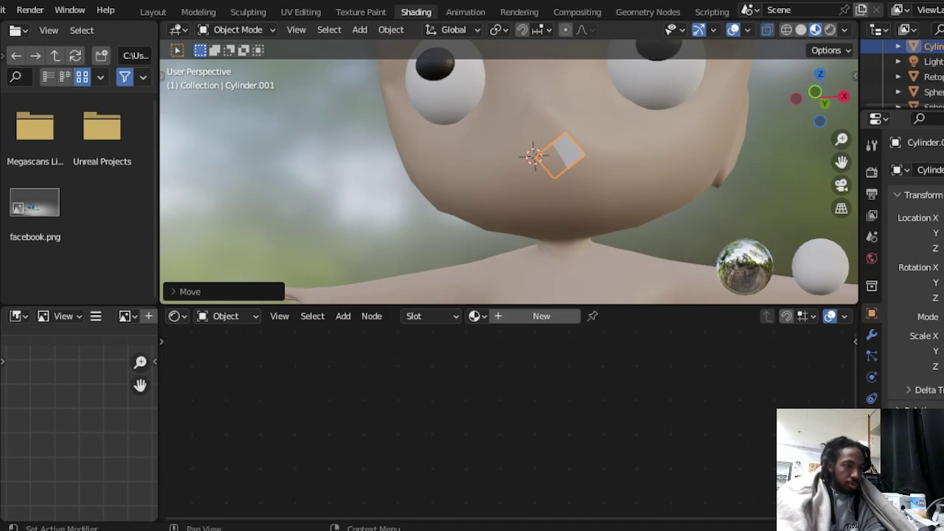
{"action": "key", "text": "ctrl+z"}
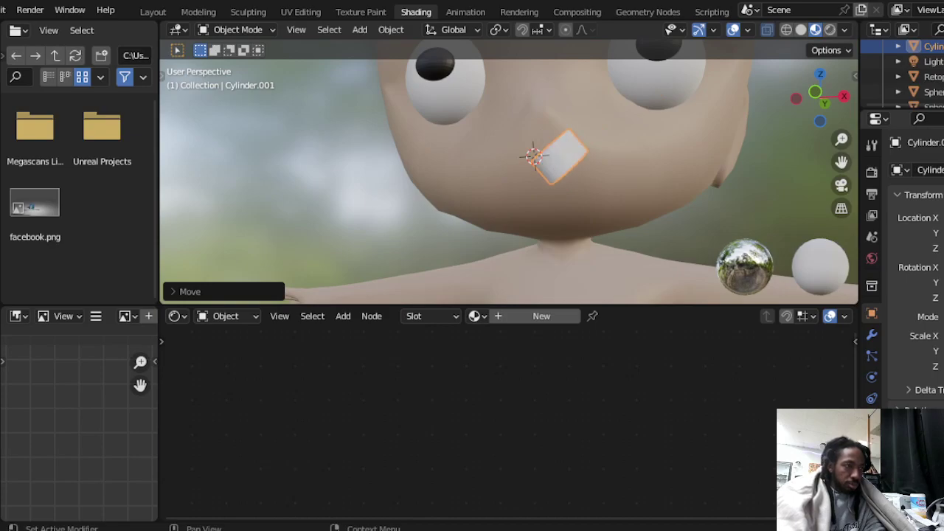
{"action": "key", "text": "ctrl+z"}
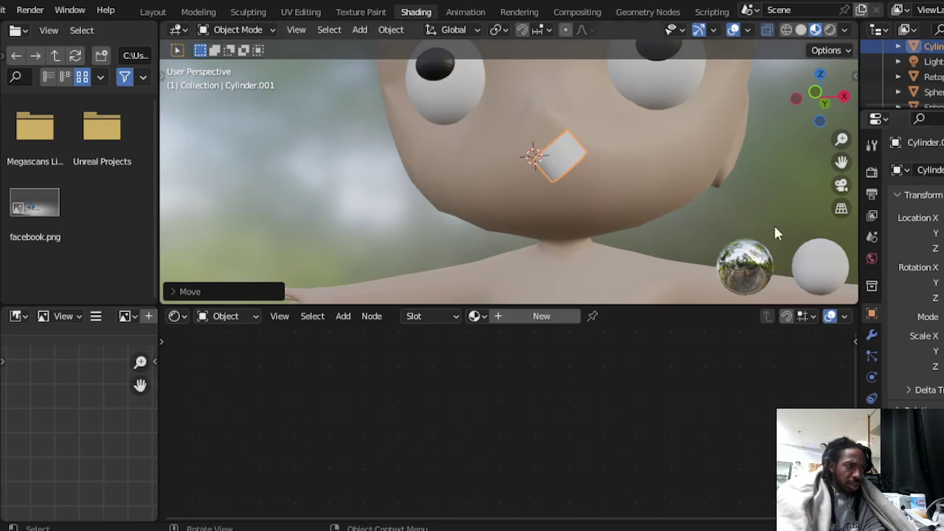
- Seat the cylinder against the face and nudge it slightly upward and farther from the 3D cursor
{"action": "middle_click_drag", "start_coordinate": [715, 189], "coordinate": [652, 161]}
{"action": "scroll", "coordinate": [683, 197], "scroll_direction": "down", "scroll_amount": 4}
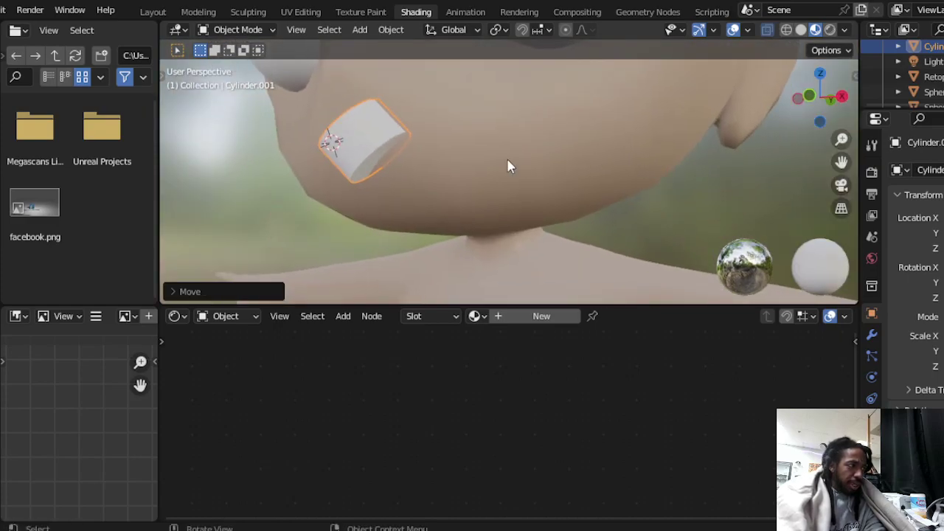
{"action": "mouse_move", "coordinate": [413, 124]}
{"action": "middle_mouse_down"}
{"action": "mouse_move", "coordinate": [421, 121]}
{"action": "mouse_move", "coordinate": [415, 133]}
{"action": "middle_mouse_up"}
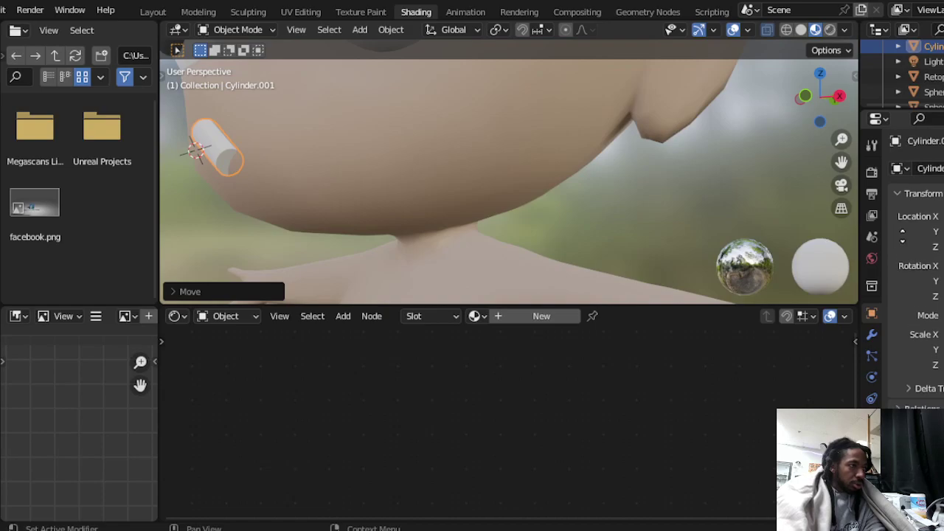
{"action": "middle_click_drag", "start_coordinate": [776, 203], "coordinate": [801, 194]}
{"action": "scroll", "coordinate": [783, 172], "scroll_direction": "up", "scroll_amount": 3}
{"action": "scroll", "coordinate": [636, 166], "scroll_direction": "up", "scroll_amount": 3}
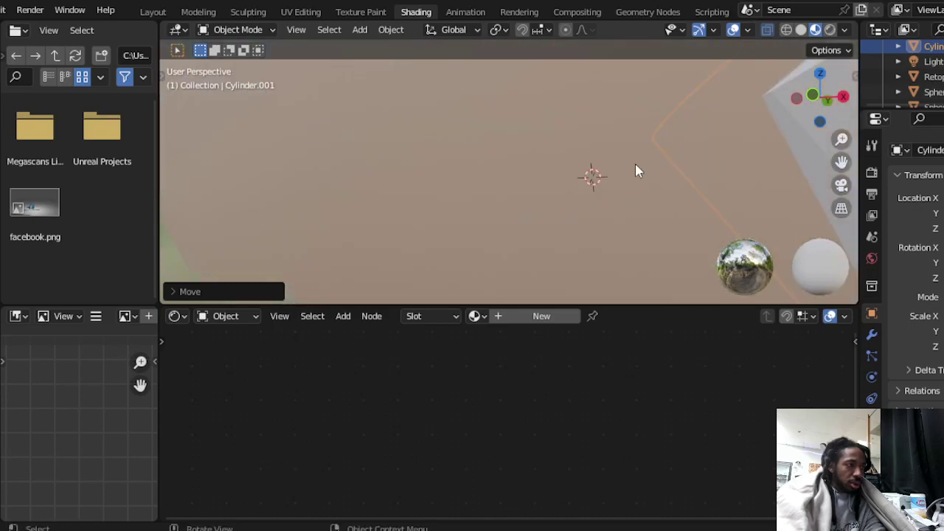
{"action": "scroll", "coordinate": [687, 173], "scroll_direction": "down", "scroll_amount": 3}
{"action": "scroll", "coordinate": [687, 173], "scroll_direction": "up", "scroll_amount": 1}
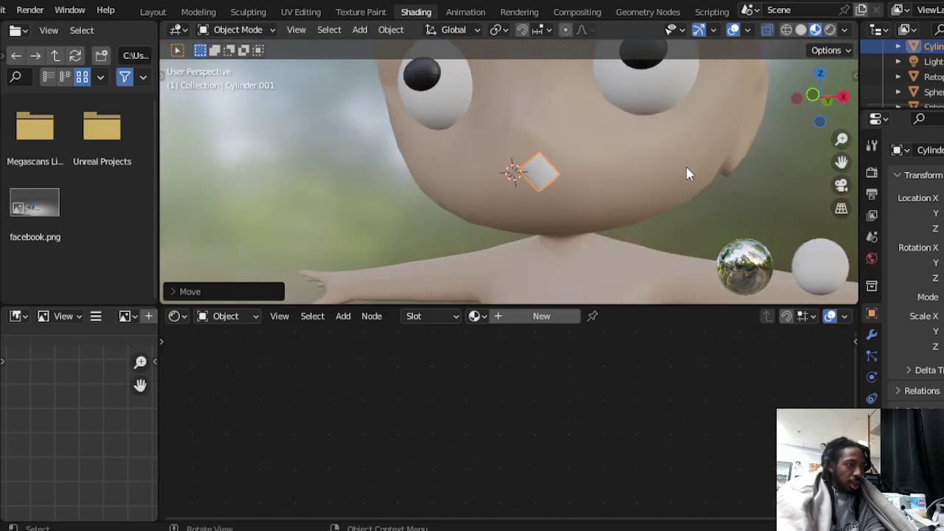
{"action": "left_click", "coordinate": [537, 185]}
{"action": "key", "text": "g"}
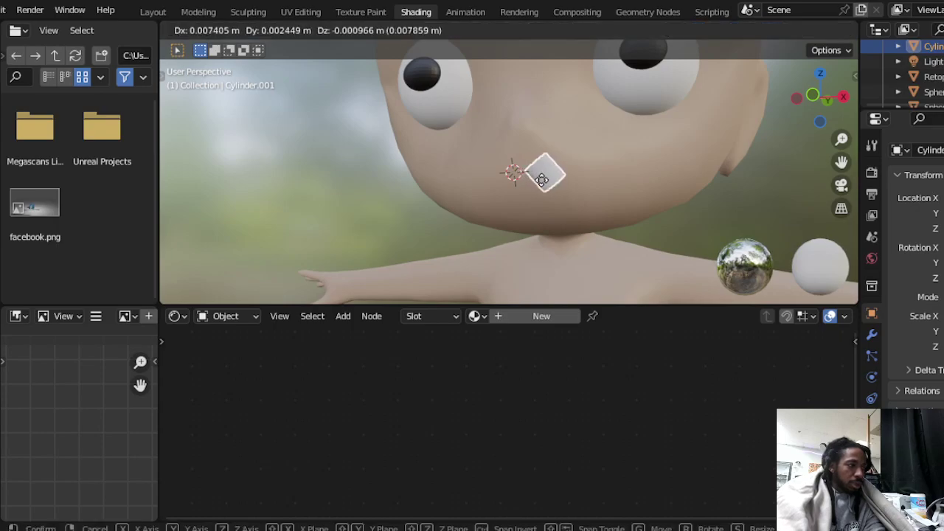
{"action": "left_click", "coordinate": [542, 177]}
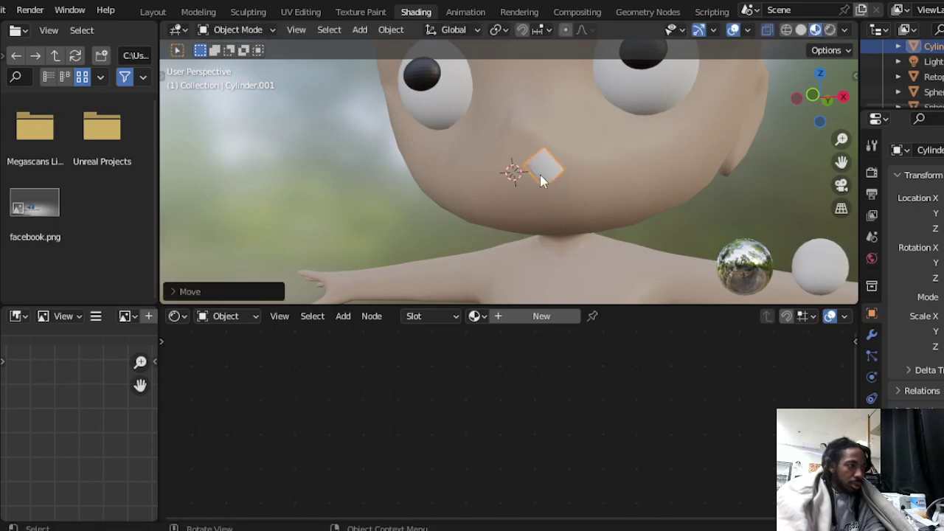
- Edit the cylinder's mesh in face mode and extrude its lower end face about 0.022 m along the normal
{"action": "middle_click_drag", "start_coordinate": [555, 177], "coordinate": [504, 189]}
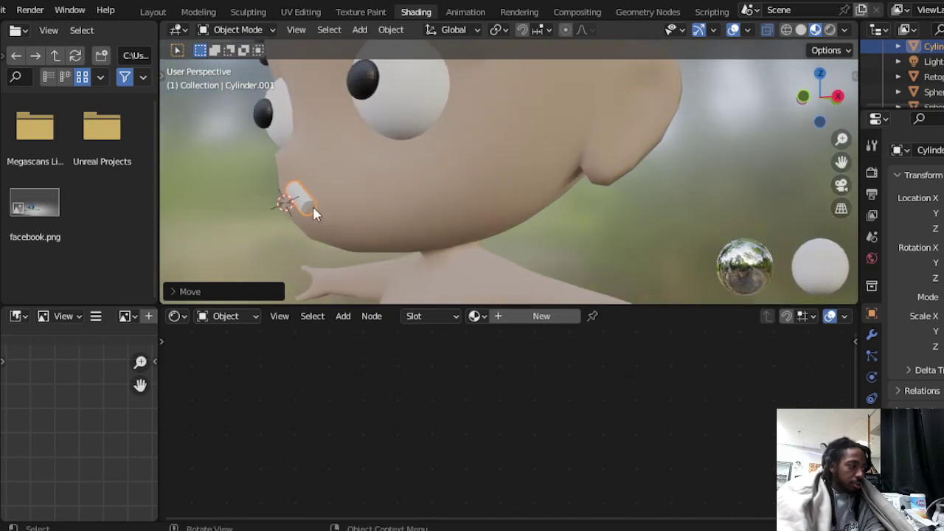
{"action": "key", "text": "Tab"}
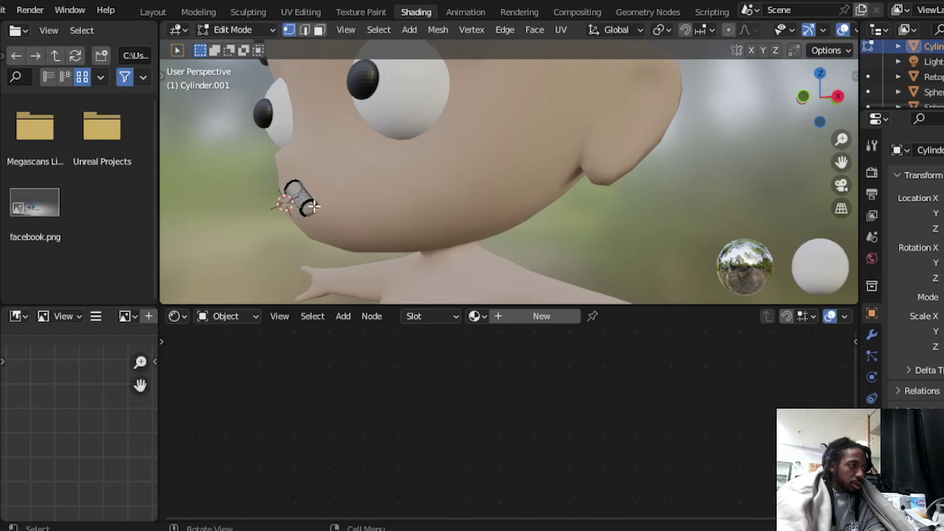
{"action": "key", "text": "3"}
{"action": "middle_click_drag", "start_coordinate": [302, 202], "coordinate": [381, 200]}
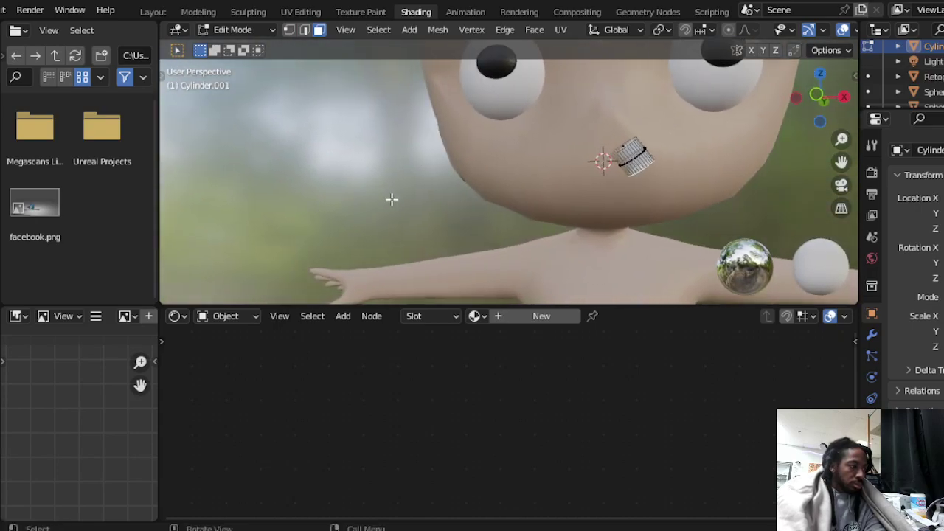
{"action": "key", "text": "e"}
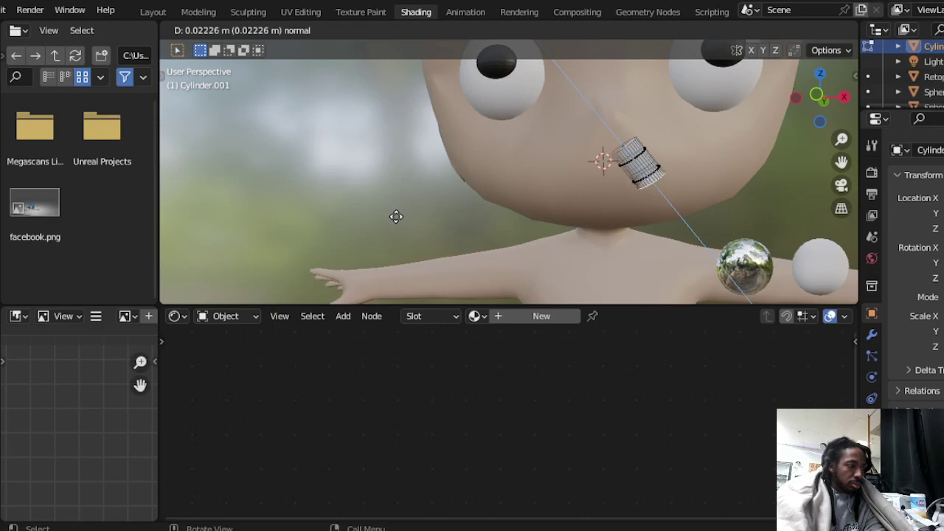
{"action": "left_click", "coordinate": [396, 216]}
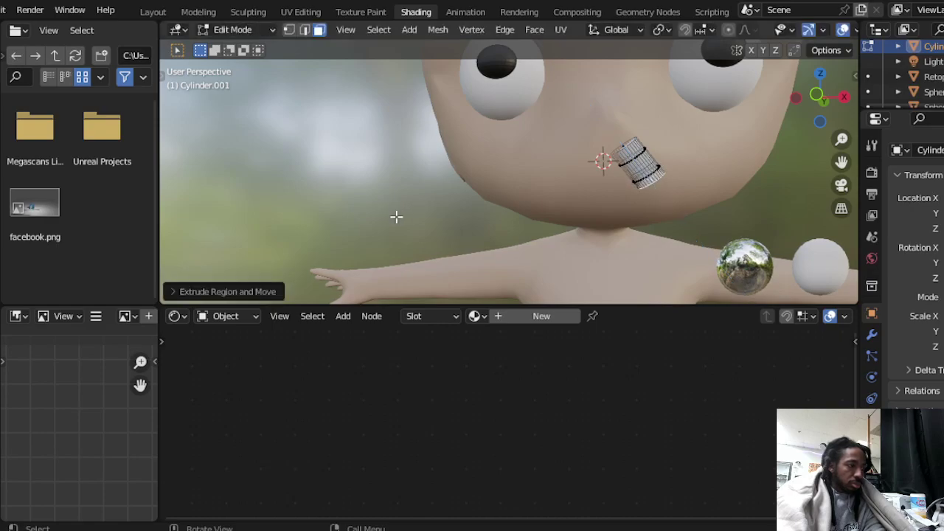
- Shift and tilt the extruded lower end face, and scale it down to taper that end of the cylinder
{"action": "key", "text": "g"}
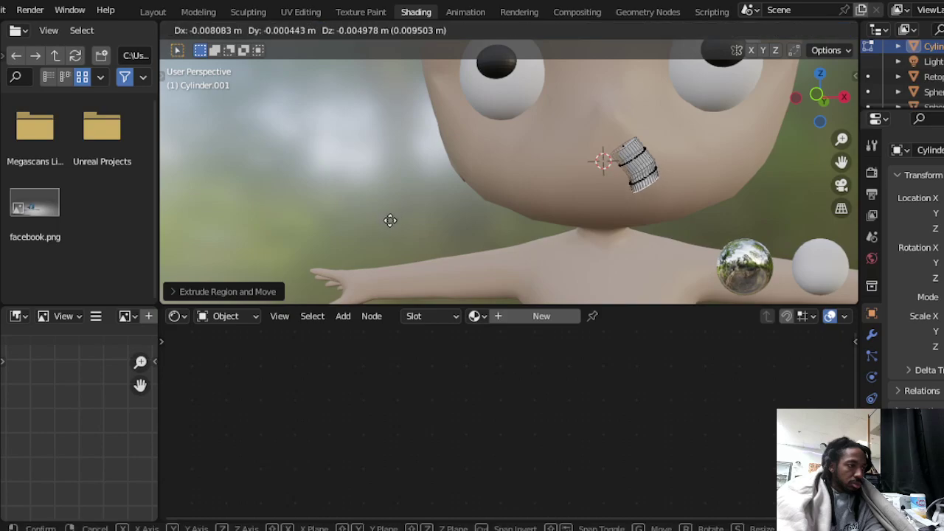
{"action": "left_click", "coordinate": [401, 215]}
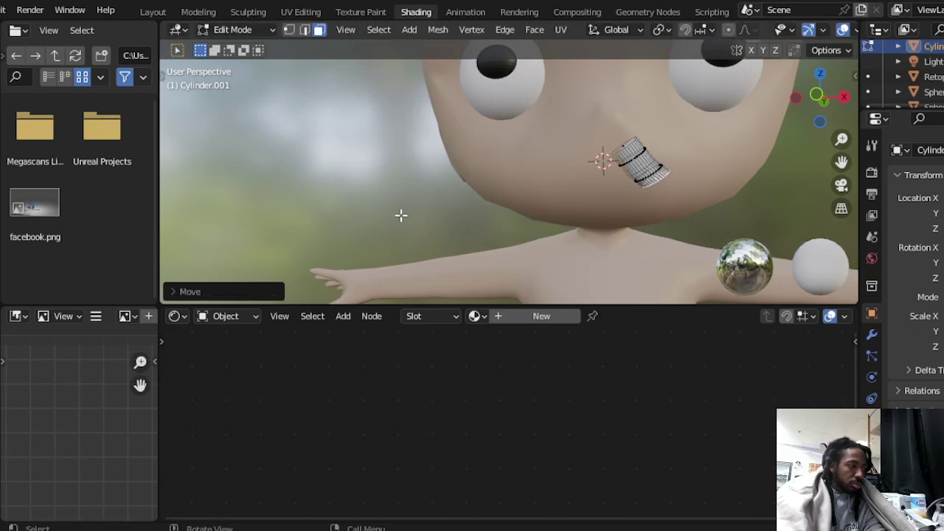
{"action": "key", "text": "r"}
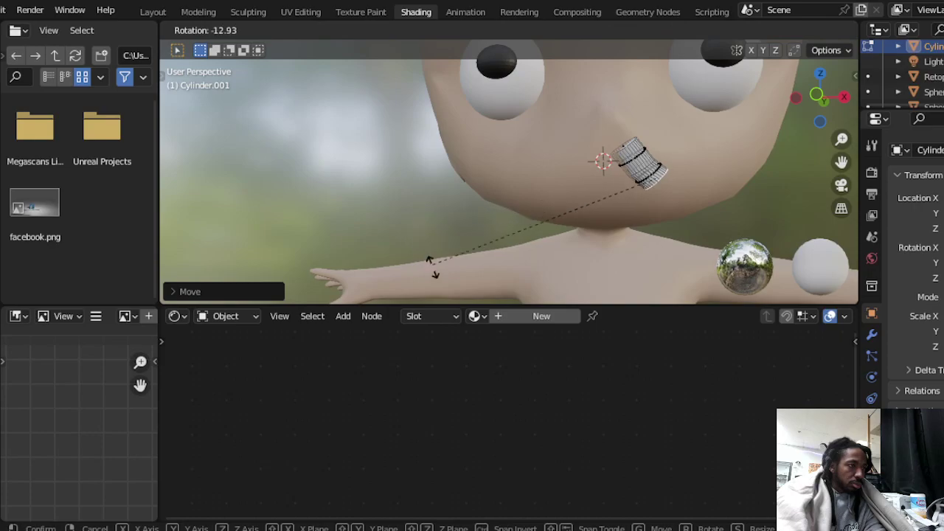
{"action": "left_click", "coordinate": [532, 88]}
{"action": "key", "text": "s"}
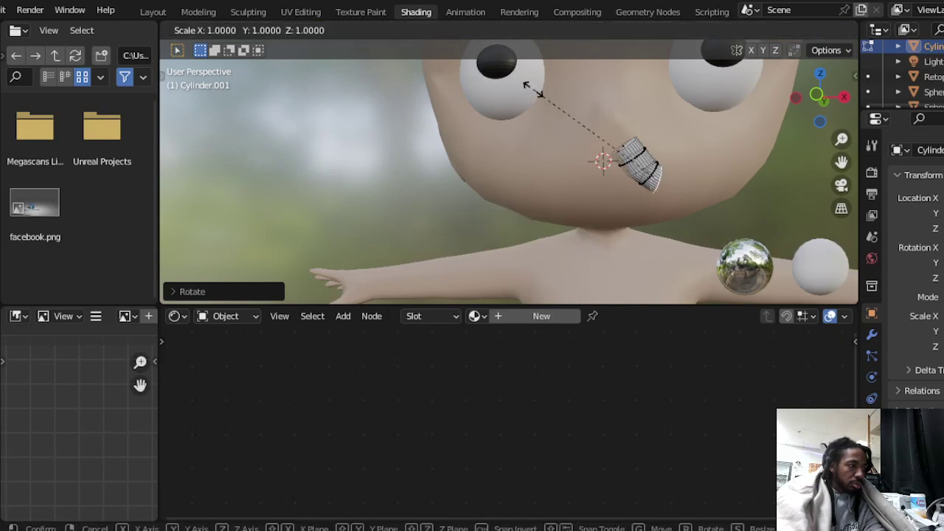
{"action": "left_click", "coordinate": [544, 138]}
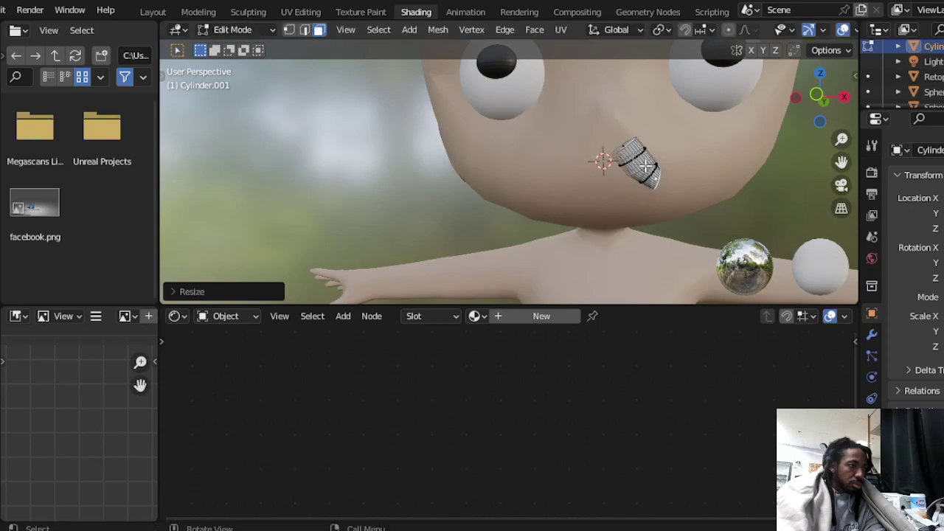
- Select the cylinder's upper end face and scale it down to taper that end
{"action": "left_click", "coordinate": [623, 147]}
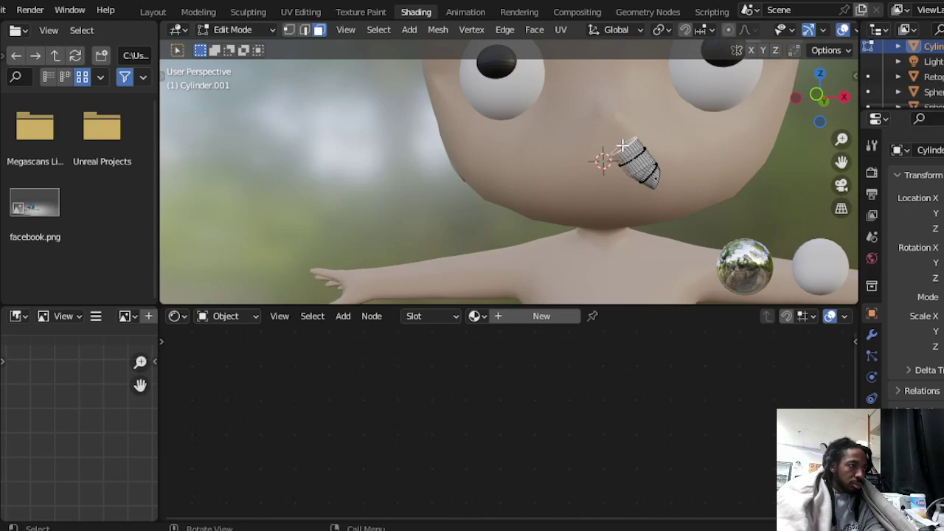
{"action": "key", "text": "s"}
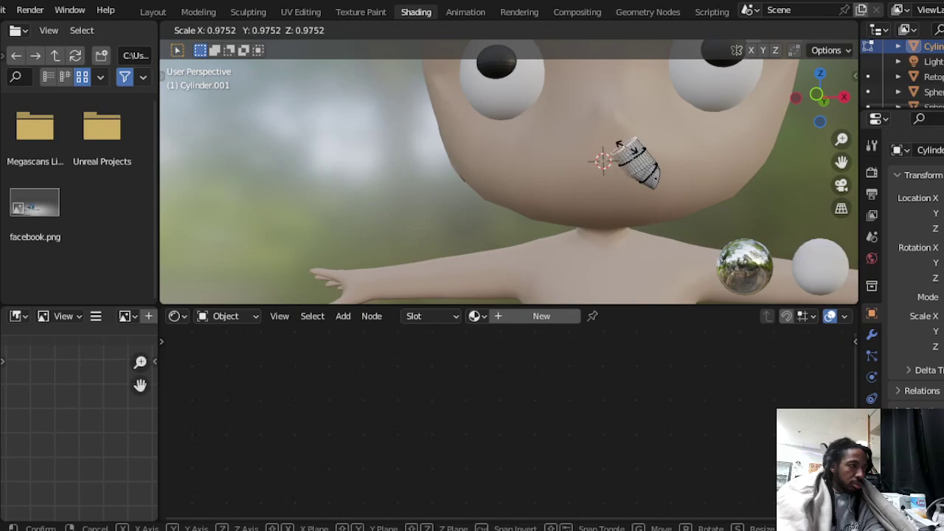
{"action": "left_click", "coordinate": [629, 150]}
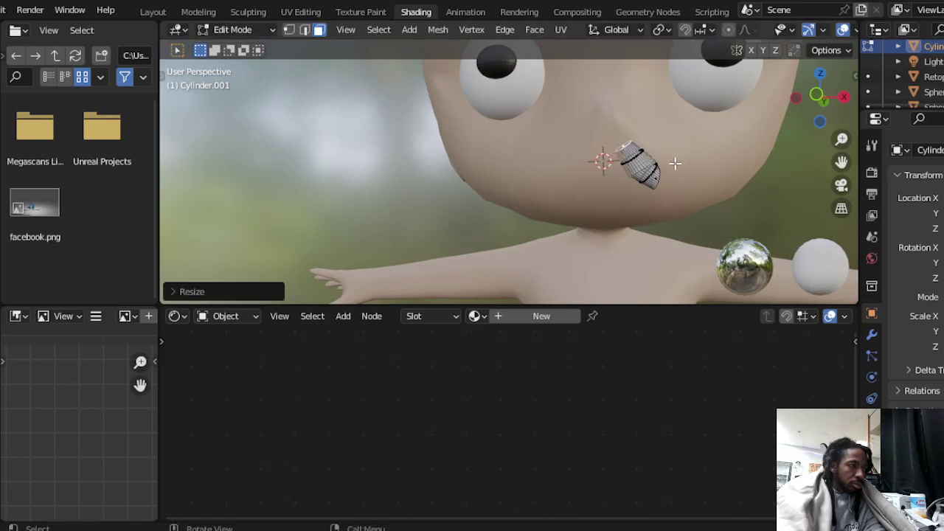
- Move the tapered upper end face slightly inward toward the cylinder's body and rotate it about -37° in the view
{"action": "scroll", "coordinate": [641, 151], "scroll_direction": "down", "scroll_amount": 3}
{"action": "scroll", "coordinate": [641, 152], "scroll_direction": "up", "scroll_amount": 3}
{"action": "mouse_move", "coordinate": [641, 151]}
{"action": "middle_mouse_down"}
{"action": "mouse_move", "coordinate": [591, 152]}
{"action": "mouse_move", "coordinate": [643, 166]}
{"action": "mouse_move", "coordinate": [646, 139]}
{"action": "middle_mouse_up"}
{"action": "scroll", "coordinate": [612, 154], "scroll_direction": "up", "scroll_amount": 10}
{"action": "scroll", "coordinate": [611, 156], "scroll_direction": "down", "scroll_amount": 8}
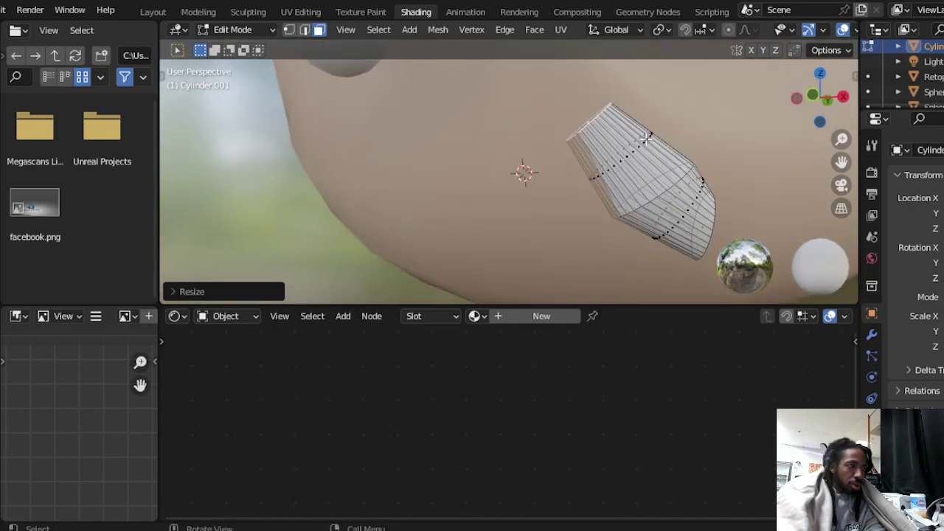
{"action": "key", "text": "g"}
{"action": "left_click", "coordinate": [659, 135]}
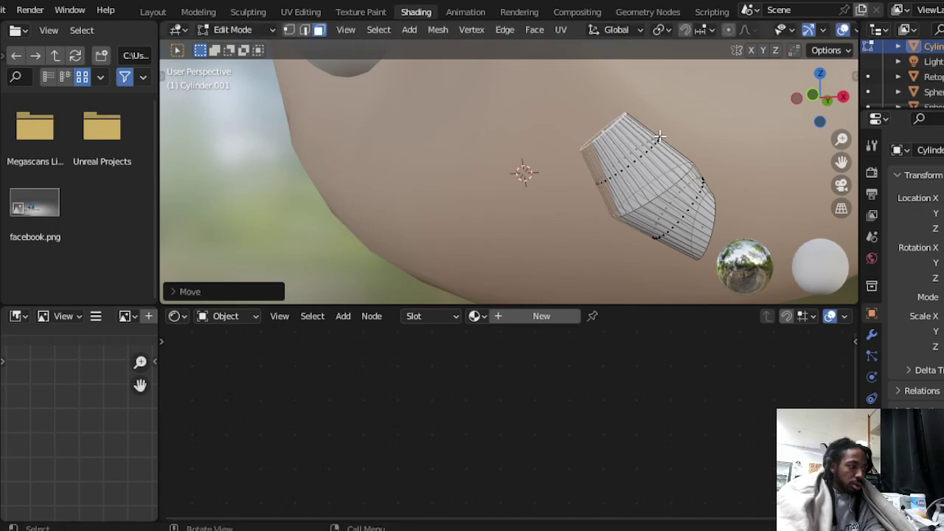
{"action": "key", "text": "r"}
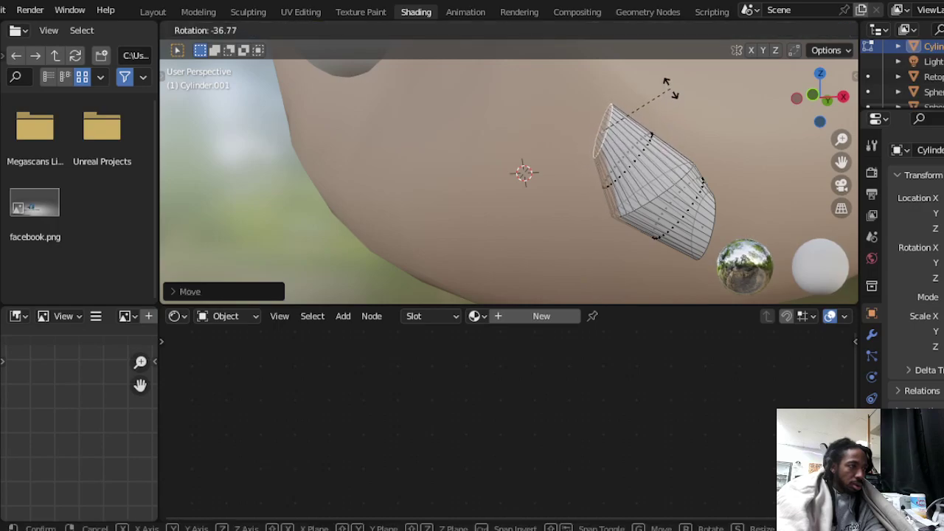
{"action": "left_click", "coordinate": [670, 88]}
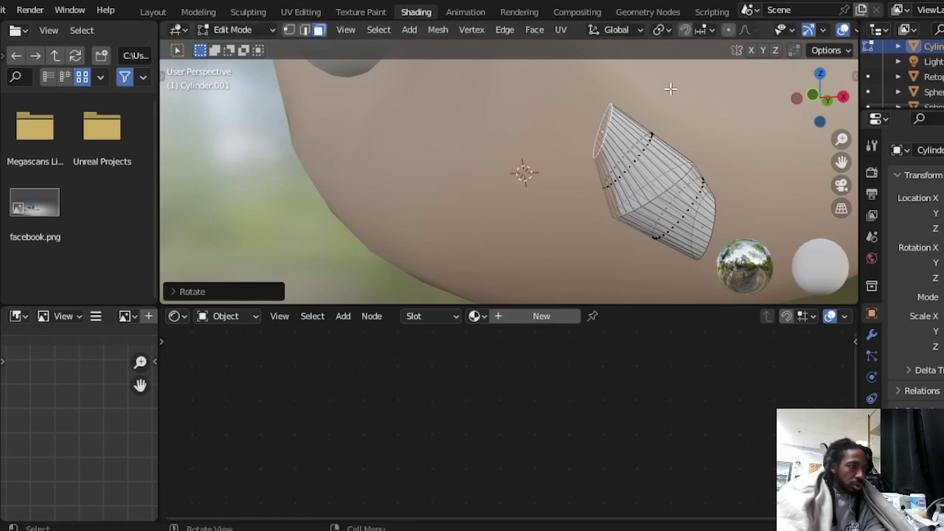
- Extrude the tilted upper end face along its normal toward the middle of the face, forming a bent tube segment
{"action": "key", "text": "g"}
{"action": "key", "text": "z"}
{"action": "key", "text": "z"}
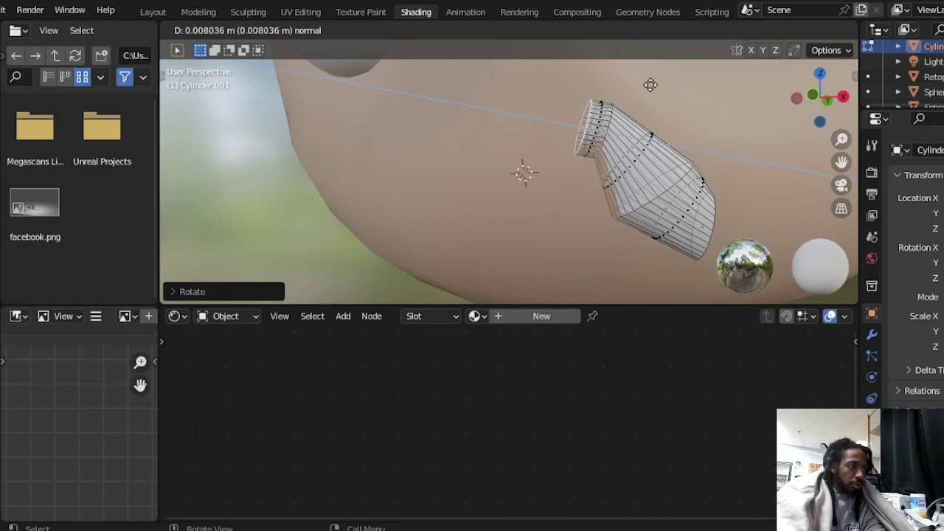
{"action": "left_click", "coordinate": [597, 84]}
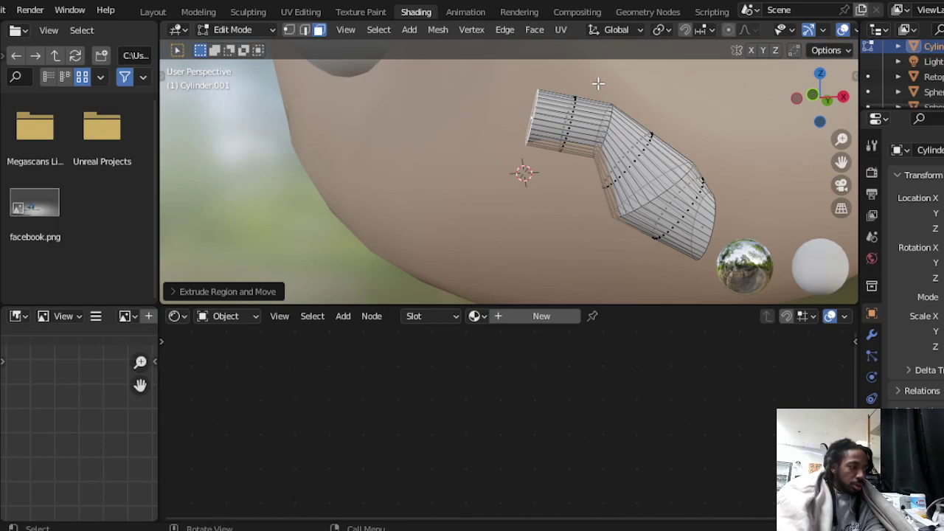
- Scale down the newly extruded upper end face to narrow the tube's tip
{"action": "key", "text": "s"}
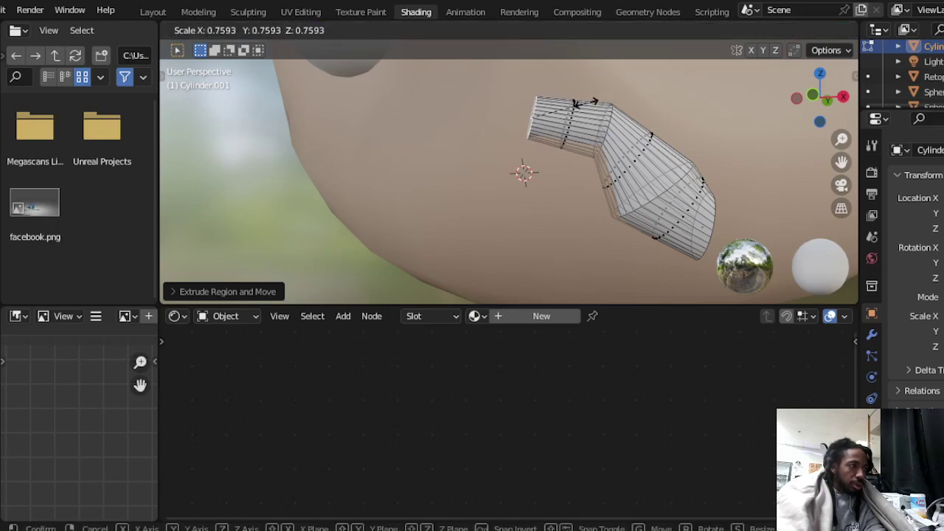
{"action": "left_click", "coordinate": [566, 119]}
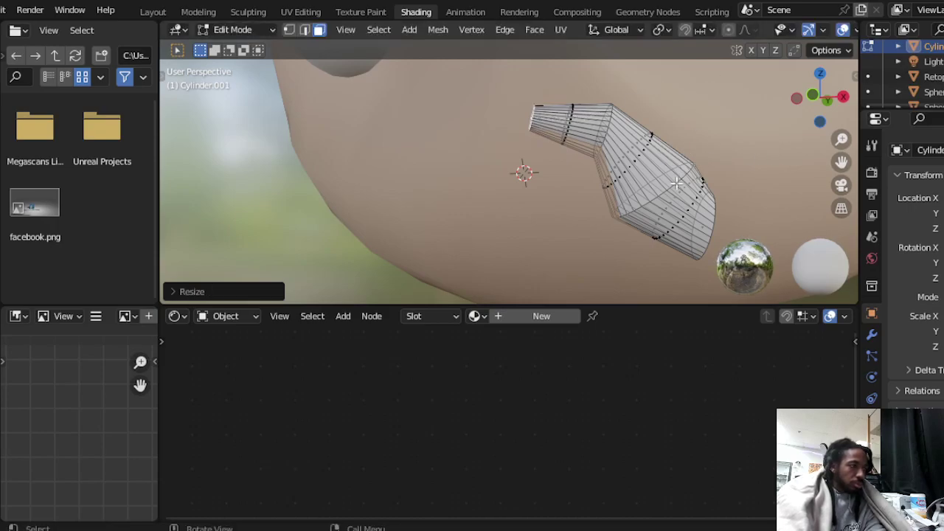
- Select the edge loop around the wide middle of the bent tube and scale it down to about 0.52
{"action": "key", "text": "2"}
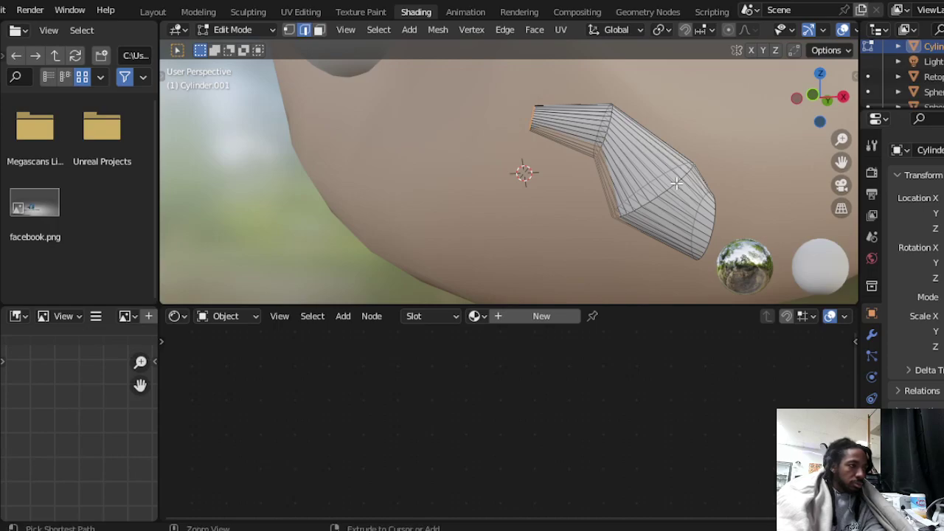
{"action": "left_click", "coordinate": [677, 183], "text": "ctrl"}
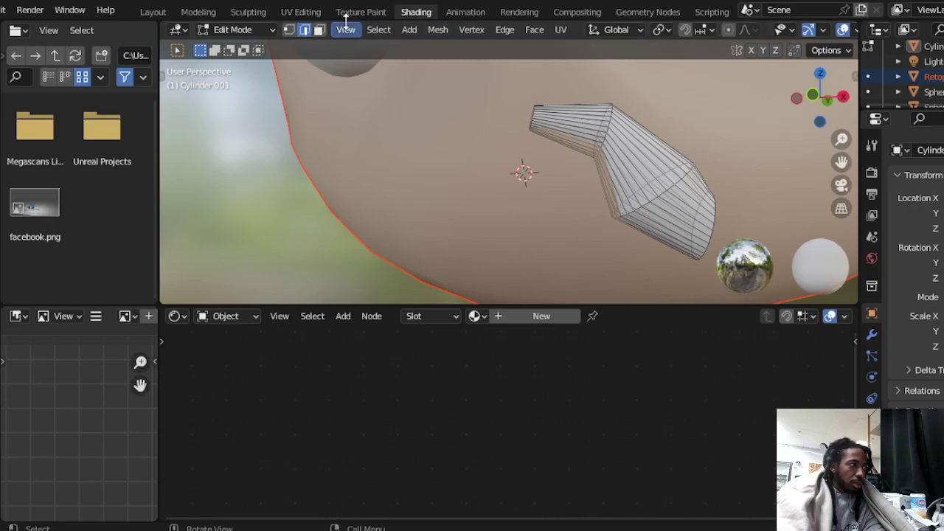
{"action": "scroll", "coordinate": [258, 107], "scroll_direction": "down", "scroll_amount": 5}
{"action": "scroll", "coordinate": [258, 107], "scroll_direction": "up", "scroll_amount": 7}
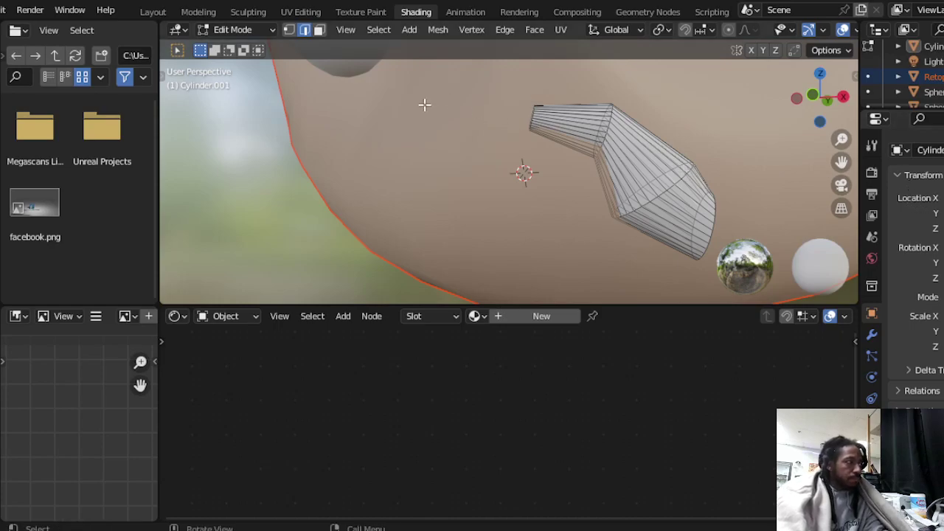
{"action": "key", "text": "Tab"}
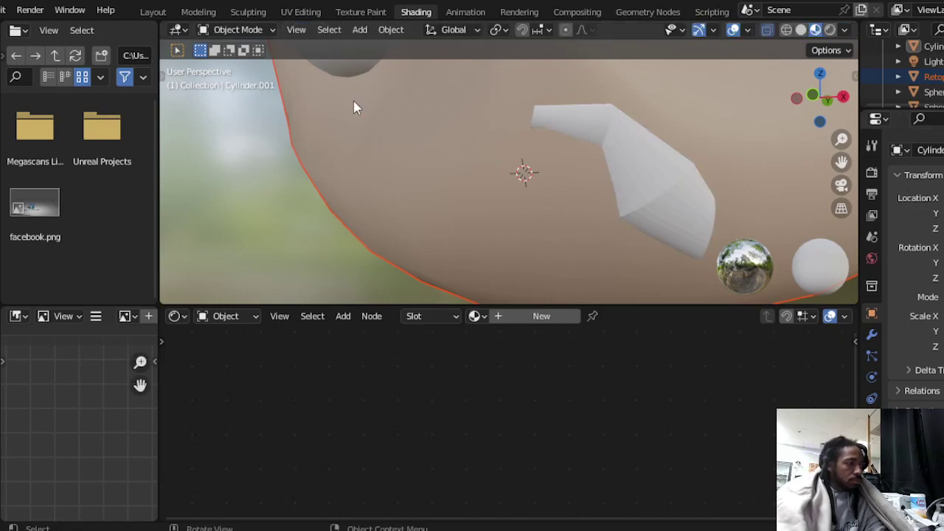
{"action": "left_click", "coordinate": [675, 175]}
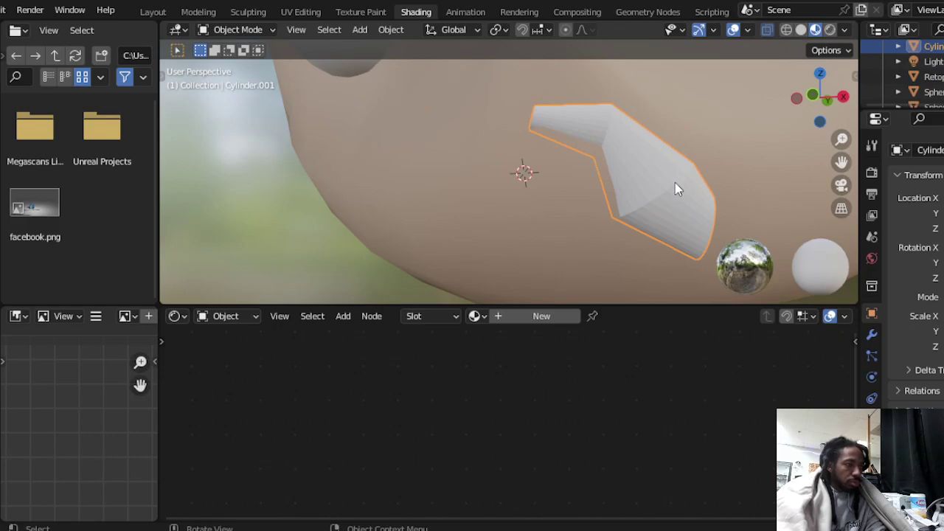
{"action": "key", "text": "Tab"}
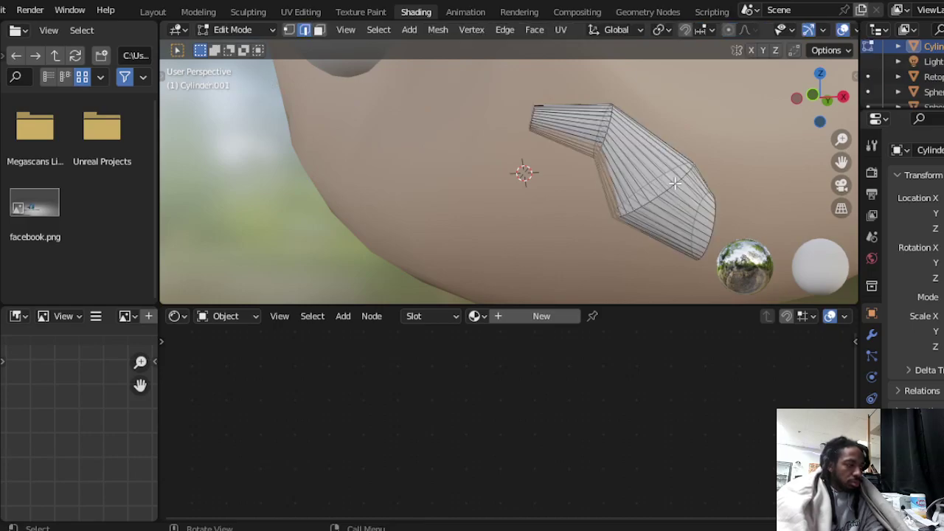
{"action": "left_click", "coordinate": [675, 183], "text": "alt"}
{"action": "left_click", "coordinate": [675, 183], "text": "alt"}
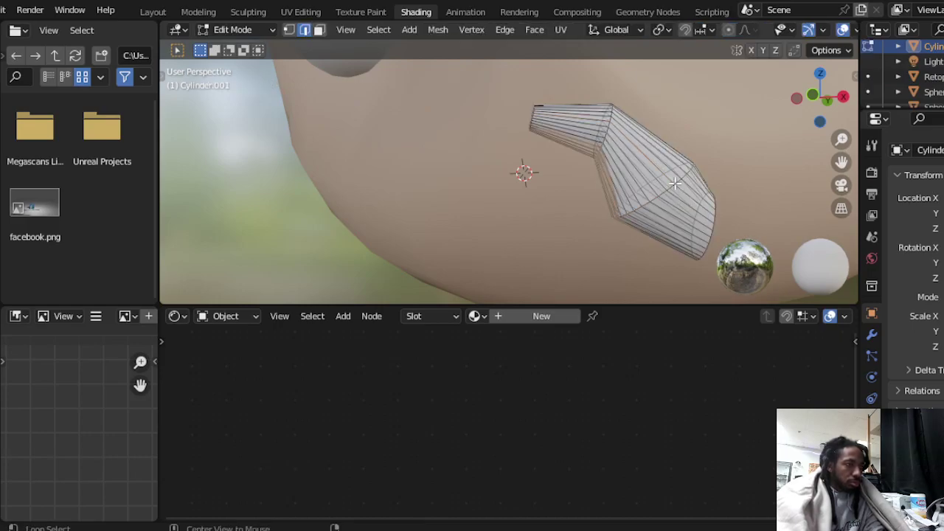
{"action": "left_click", "coordinate": [675, 183], "text": "alt"}
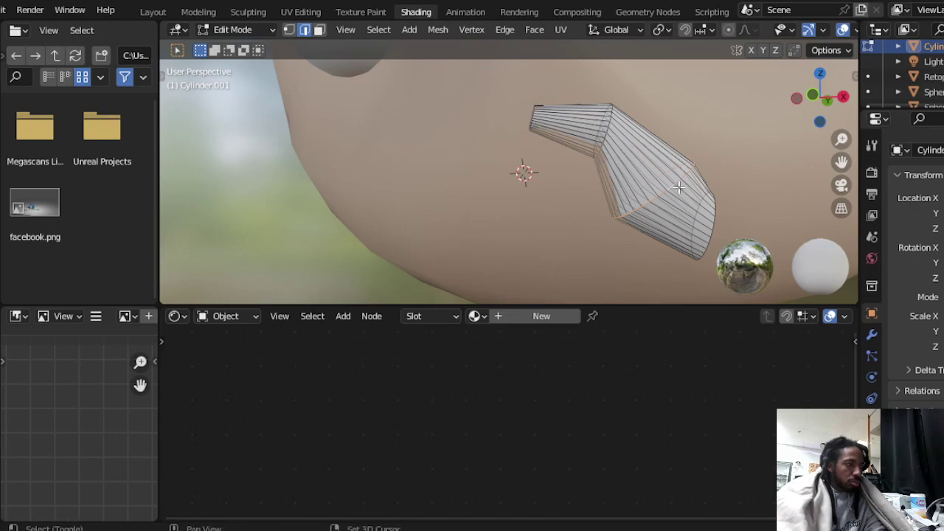
{"action": "key", "text": "s"}
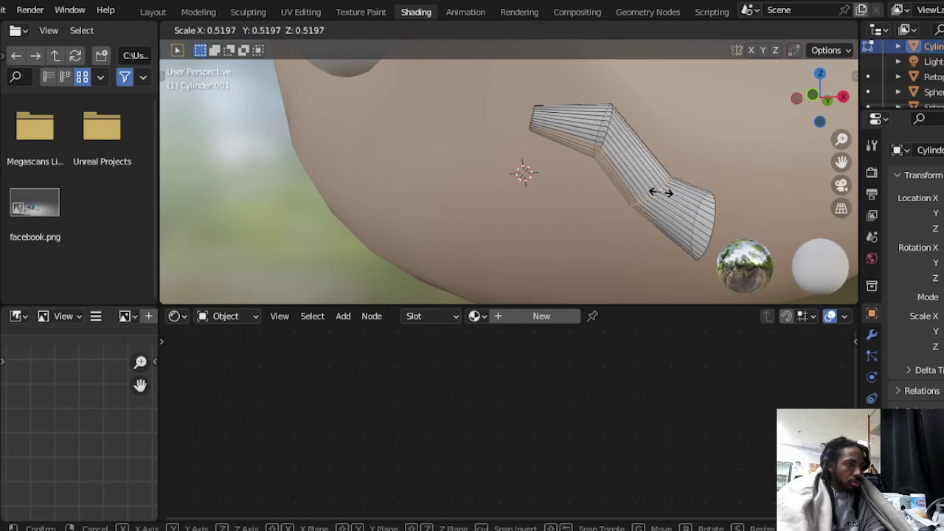
{"action": "left_click", "coordinate": [661, 192]}
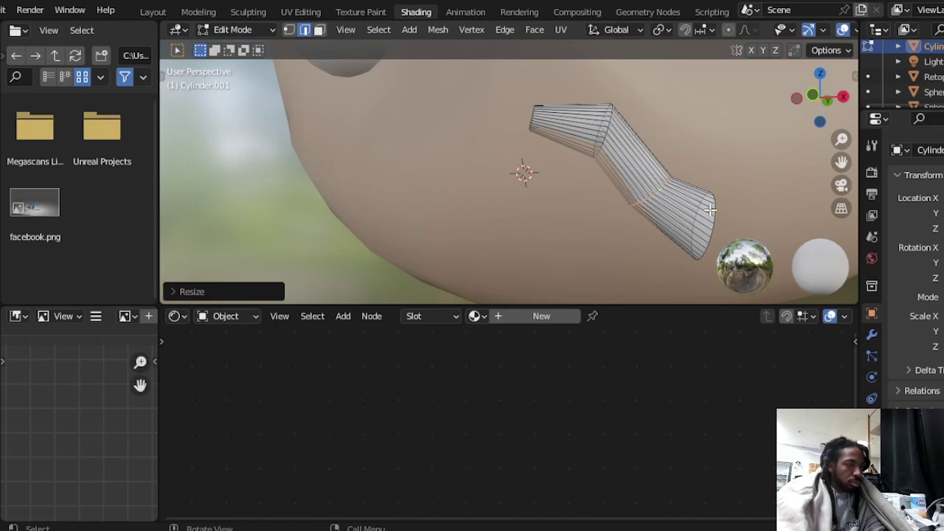
- Rotate the tube's lower end face in the front view until it faces downward
{"action": "scroll", "coordinate": [710, 210], "scroll_direction": "down", "scroll_amount": 10}
{"action": "middle_click_drag", "start_coordinate": [723, 207], "coordinate": [664, 205]}
{"action": "scroll", "coordinate": [666, 200], "scroll_direction": "up", "scroll_amount": 5}
{"action": "middle_click_drag", "start_coordinate": [662, 197], "coordinate": [689, 196]}
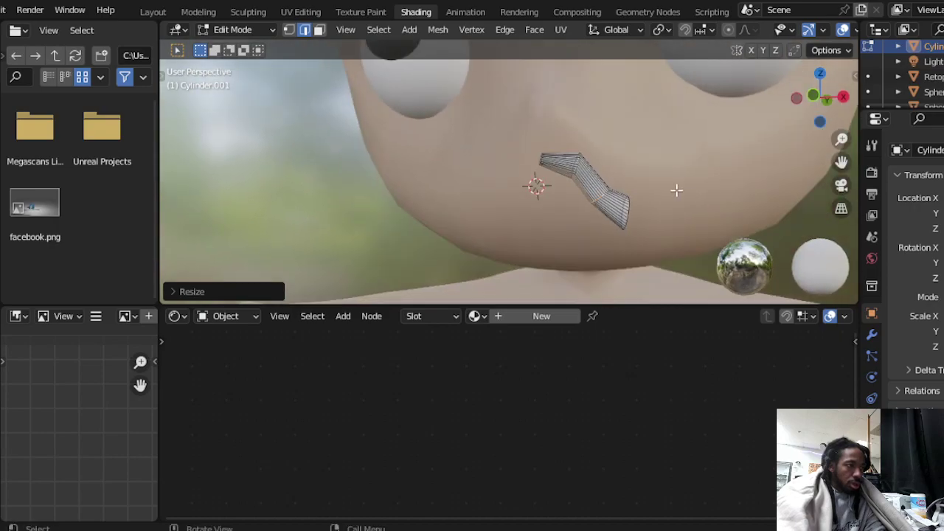
{"action": "middle_click_drag", "start_coordinate": [632, 187], "coordinate": [657, 188]}
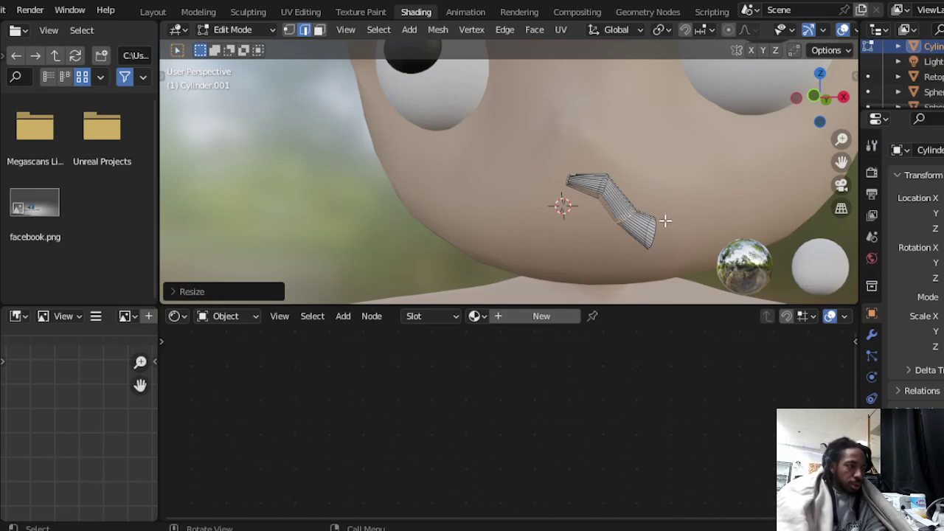
{"action": "middle_click_drag", "start_coordinate": [656, 227], "coordinate": [563, 206]}
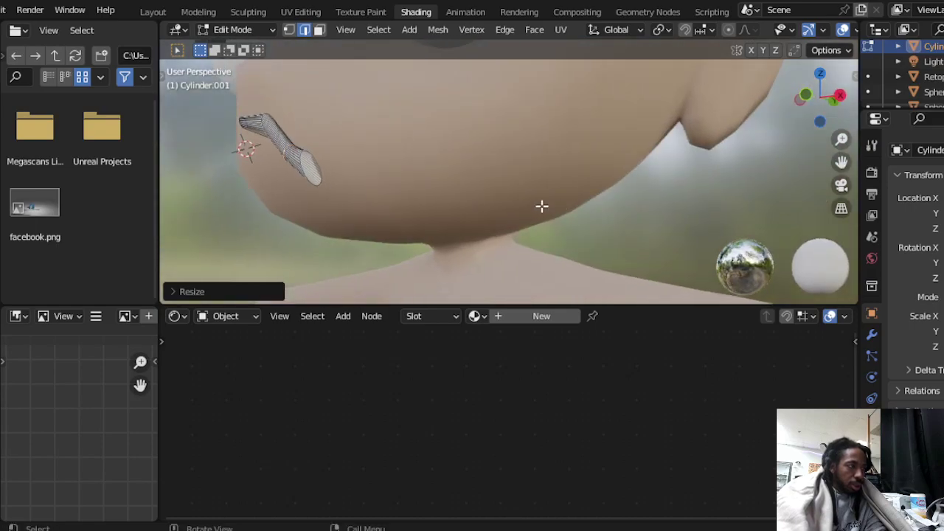
{"action": "key", "text": "e"}
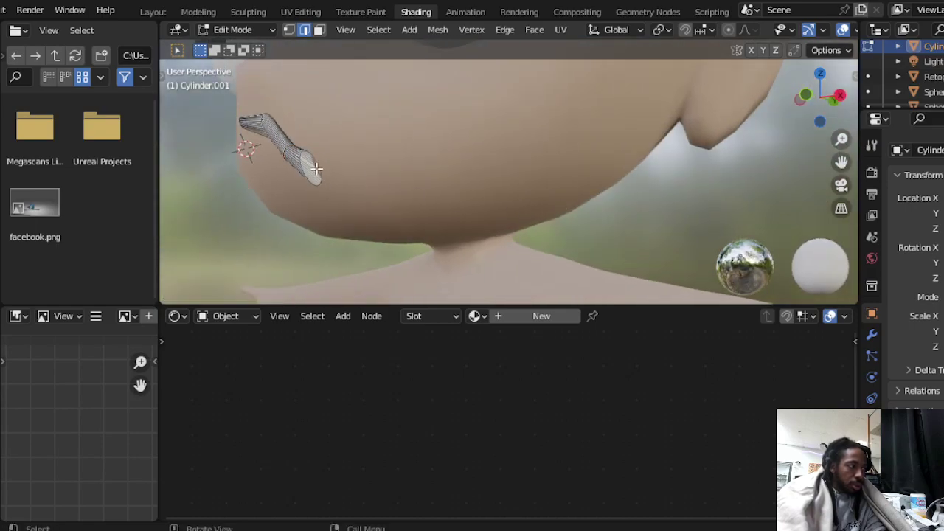
{"action": "key", "text": "3"}
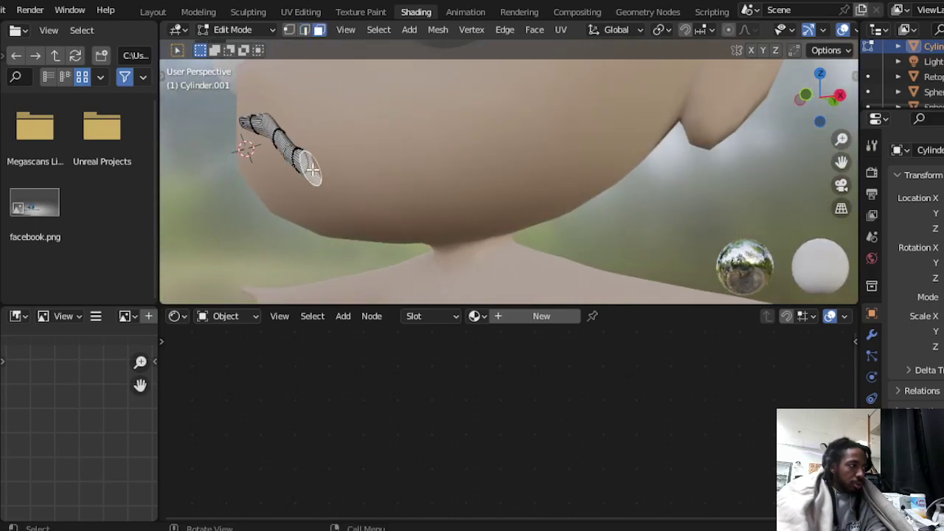
{"action": "middle_click_drag", "start_coordinate": [341, 166], "coordinate": [383, 166]}
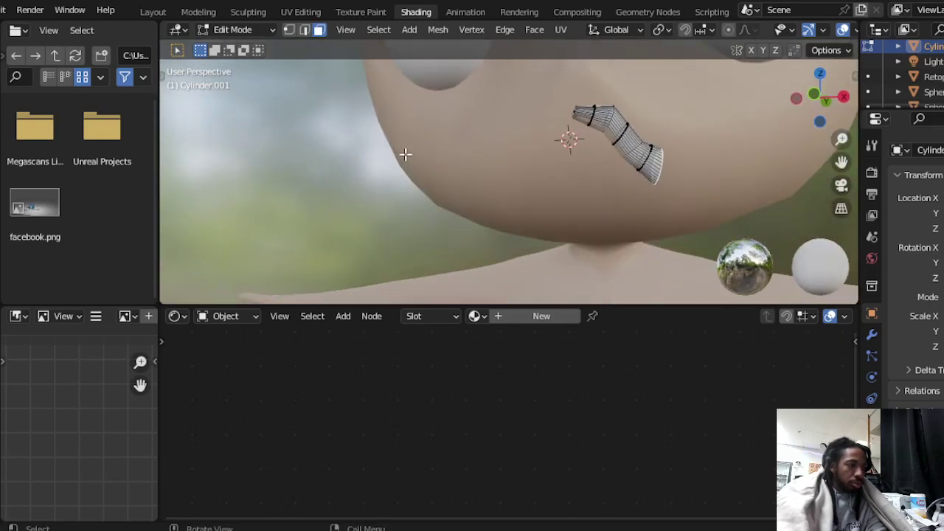
{"action": "key", "text": "r"}
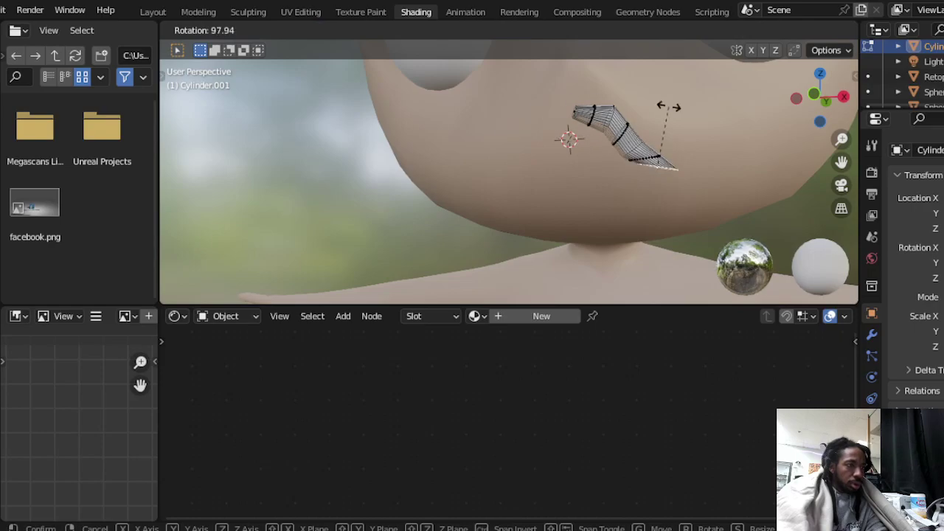
{"action": "left_click", "coordinate": [652, 104]}
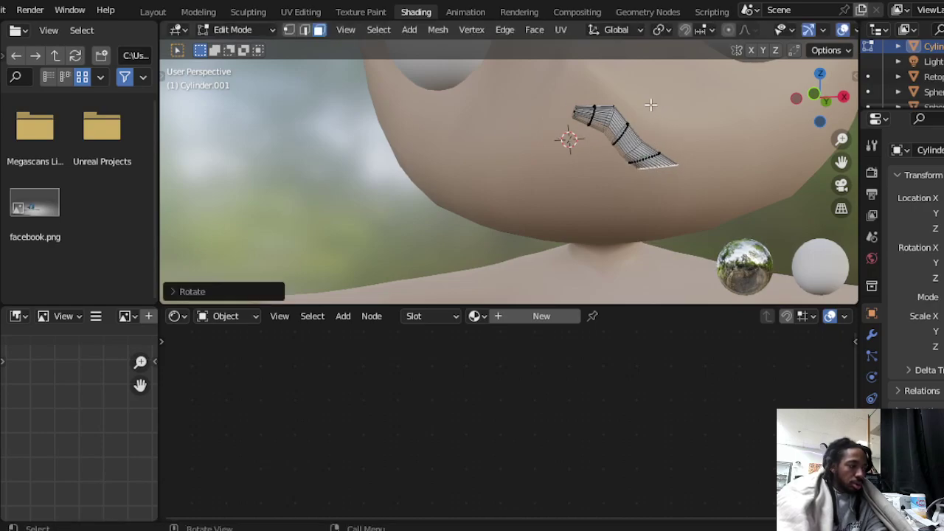
- Extrude the lower end face about 0.04 m downward along its normal and scale it up about 1.4 times to flare the end
{"action": "key", "text": "e"}
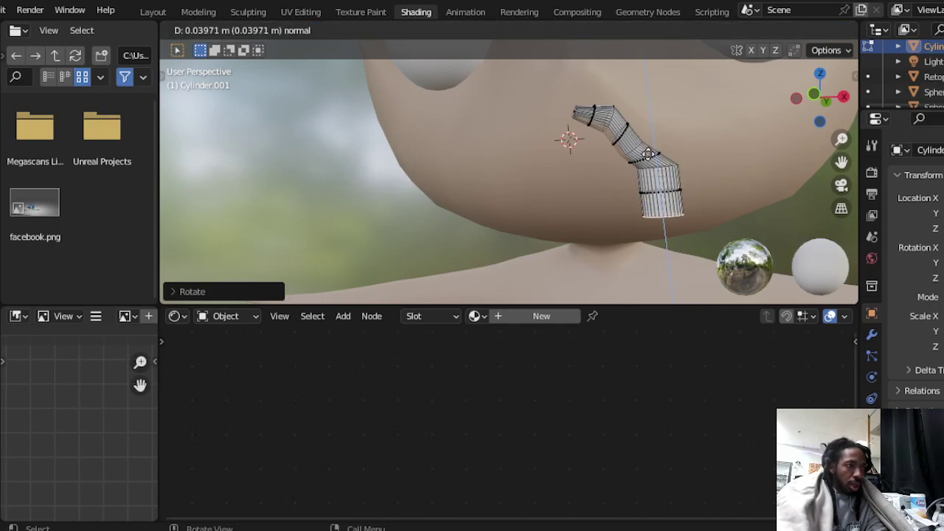
{"action": "left_click", "coordinate": [647, 150]}
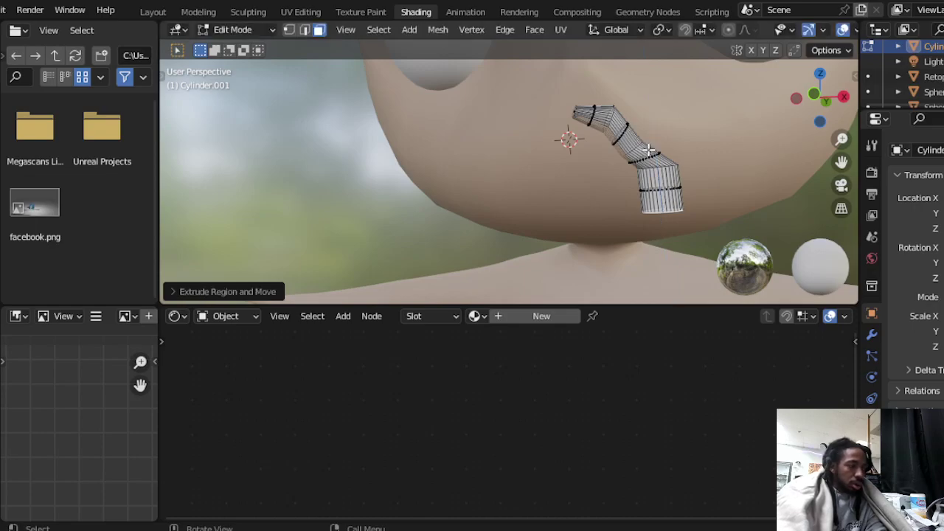
{"action": "key", "text": "s"}
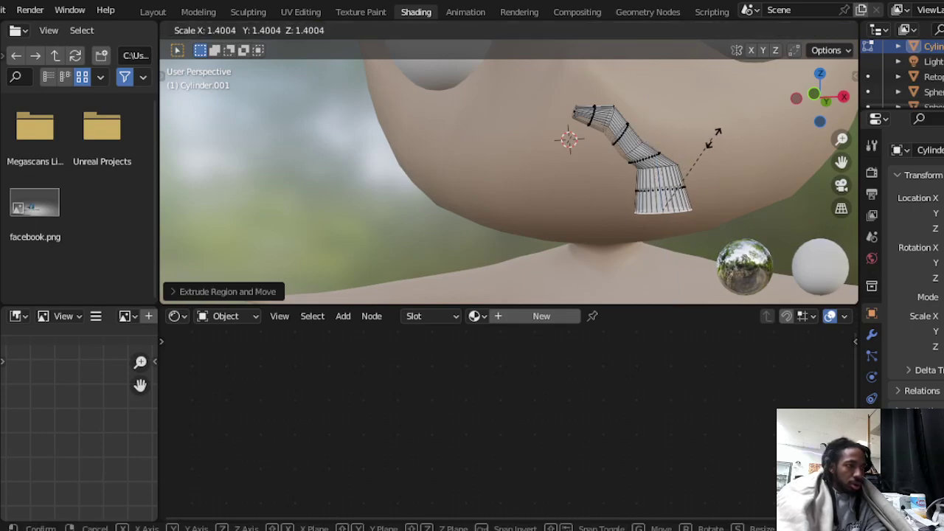
{"action": "left_click", "coordinate": [720, 139]}
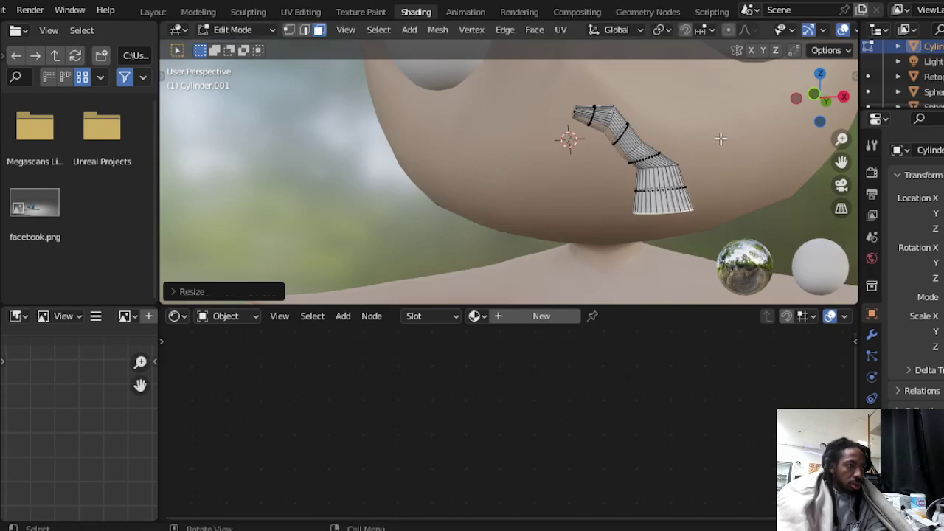
- Examine the bent tube's size and placement against the character's whole face and upper body
{"action": "scroll", "coordinate": [604, 103], "scroll_direction": "down", "scroll_amount": 4}
{"action": "middle_click_drag", "start_coordinate": [604, 103], "coordinate": [622, 126]}
{"action": "scroll", "coordinate": [622, 124], "scroll_direction": "up", "scroll_amount": 2}
{"action": "scroll", "coordinate": [624, 124], "scroll_direction": "down", "scroll_amount": 2}
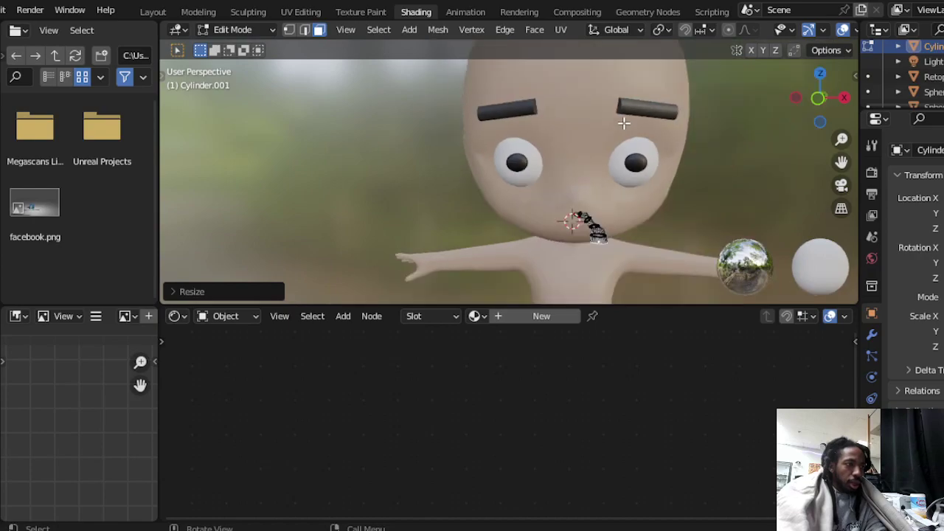
{"action": "scroll", "coordinate": [622, 122], "scroll_direction": "up", "scroll_amount": 6}
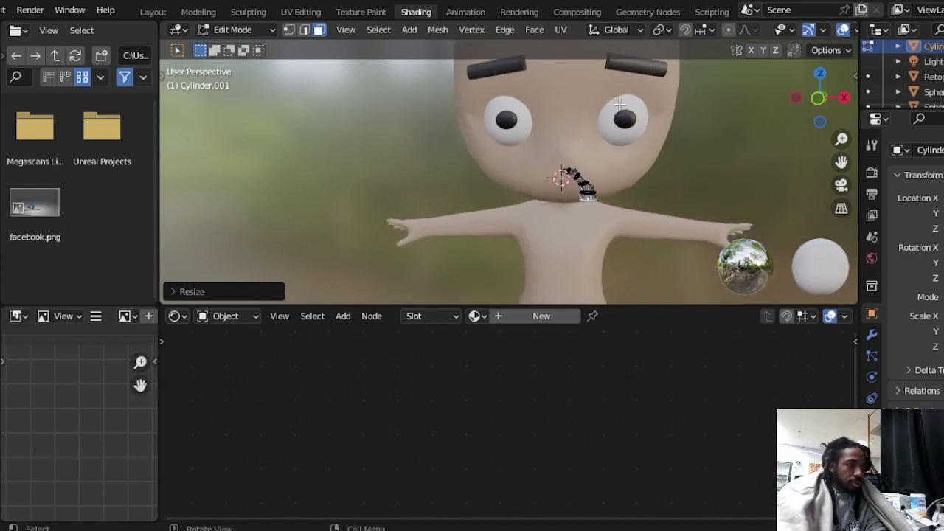
{"action": "scroll", "coordinate": [620, 107], "scroll_direction": "down", "scroll_amount": 4}
{"action": "middle_click_drag", "start_coordinate": [607, 105], "coordinate": [596, 90]}
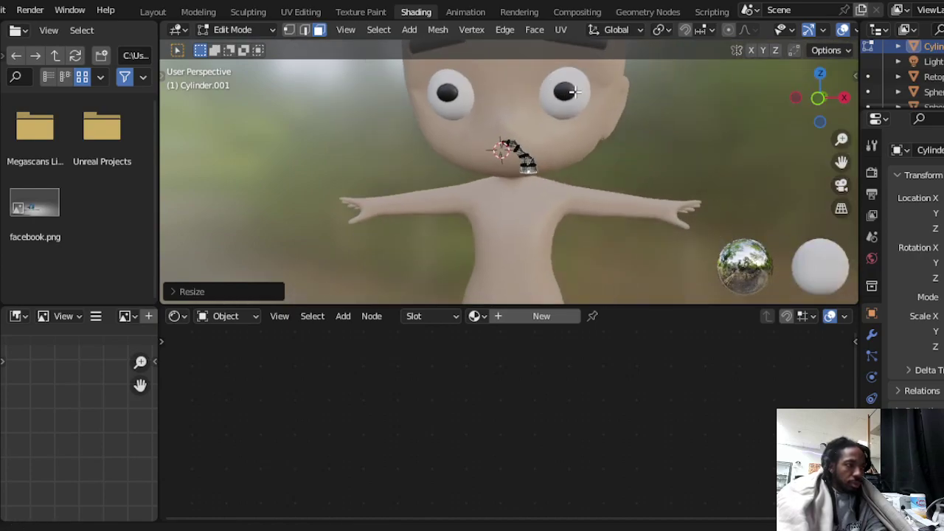
{"action": "scroll", "coordinate": [596, 90], "scroll_direction": "up", "scroll_amount": 5}
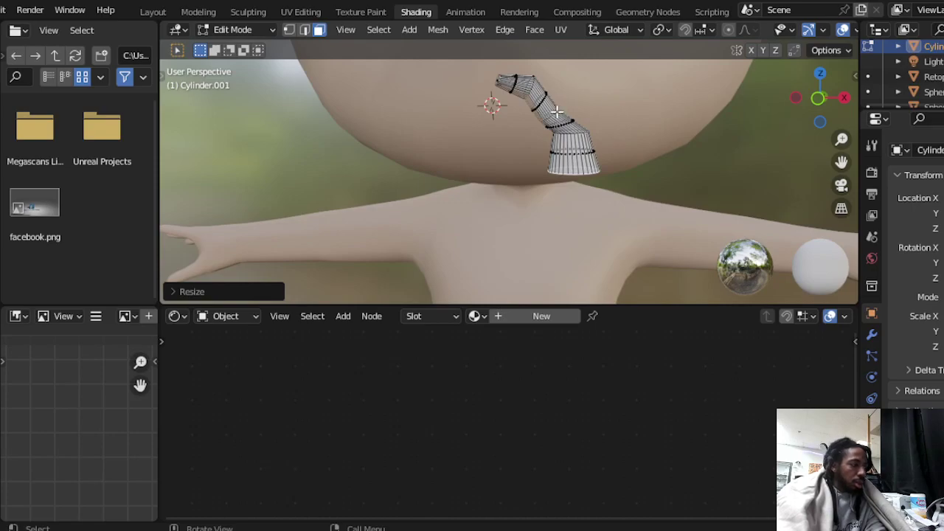
- Select the edge loop at the tube's middle bend and move it about 0.011 m up and outward to round the curve
{"action": "key", "text": "alt+a"}
{"action": "key", "text": "2"}
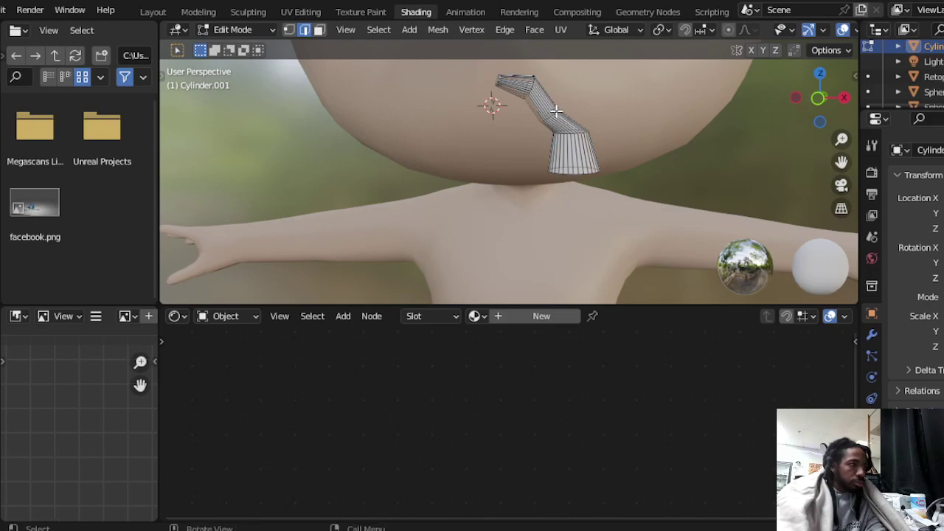
{"action": "middle_click", "coordinate": [554, 111], "text": "alt"}
{"action": "scroll", "coordinate": [556, 111], "scroll_direction": "down", "scroll_amount": 5}
{"action": "scroll", "coordinate": [554, 116], "scroll_direction": "up", "scroll_amount": 4}
{"action": "middle_click_drag", "start_coordinate": [554, 116], "coordinate": [515, 152], "text": "shift"}
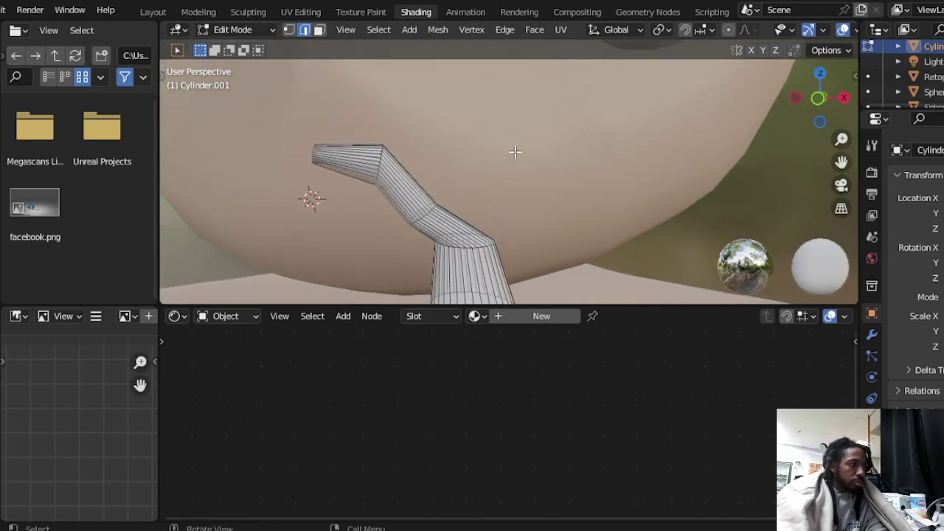
{"action": "left_click", "coordinate": [430, 213], "text": "ctrl"}
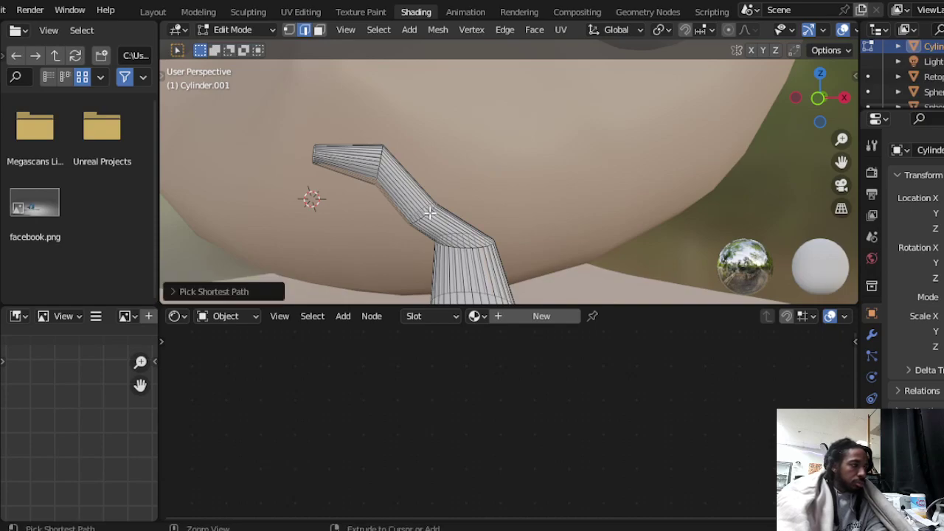
{"action": "key", "text": "ctrl+z"}
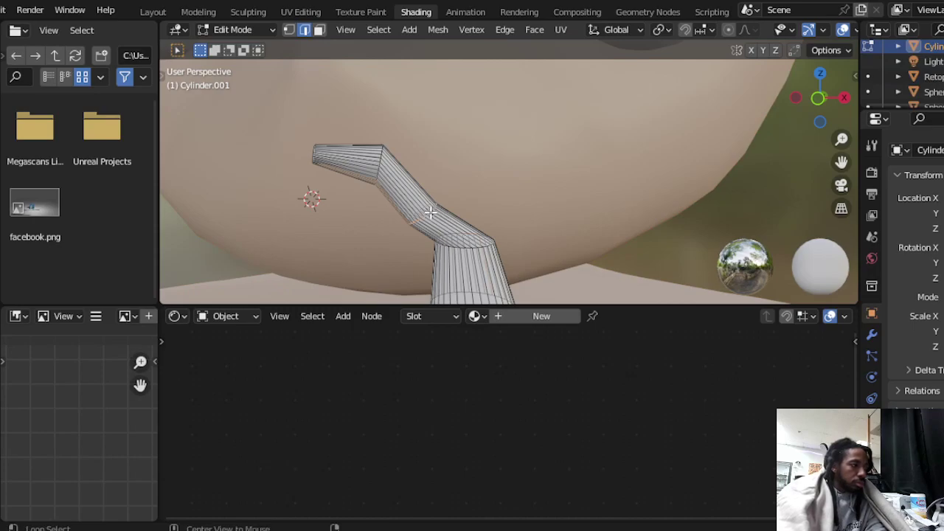
{"action": "key", "text": "s"}
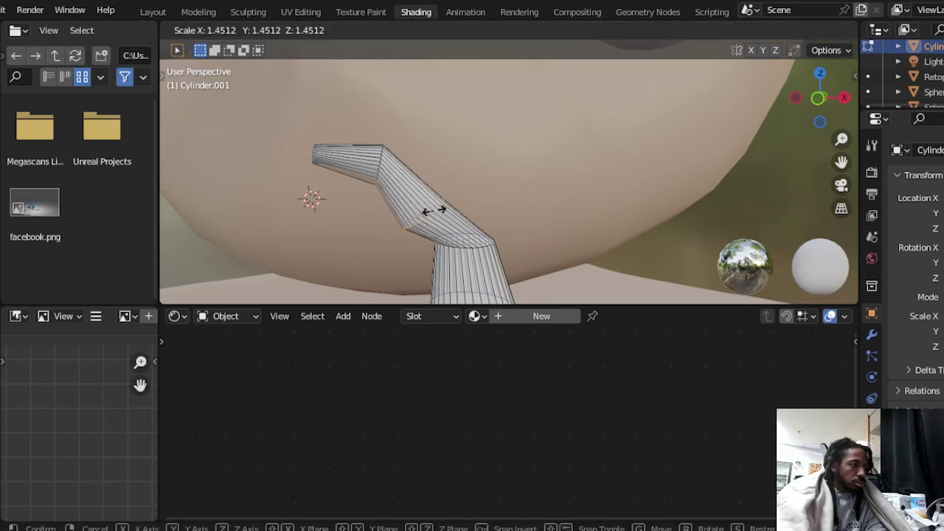
{"action": "left_click", "coordinate": [430, 213]}
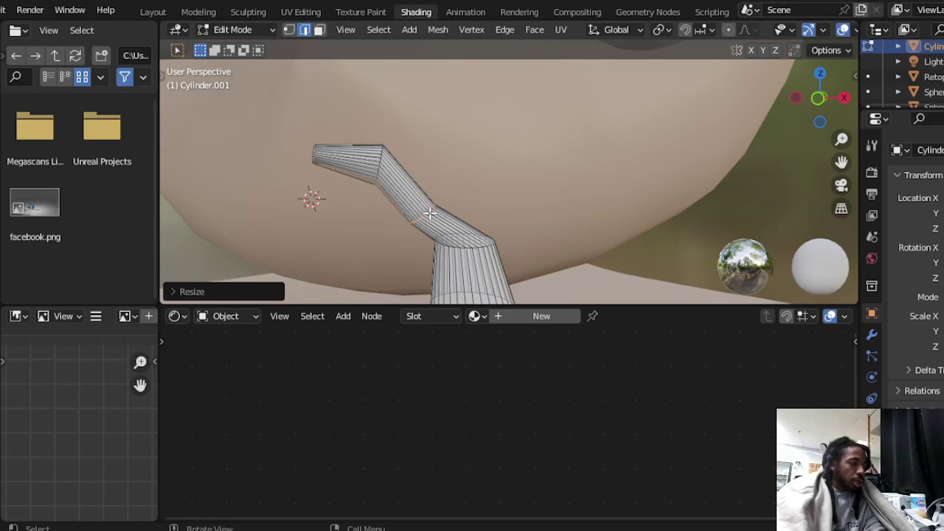
{"action": "left_click", "coordinate": [430, 213]}
{"action": "key", "text": "g"}
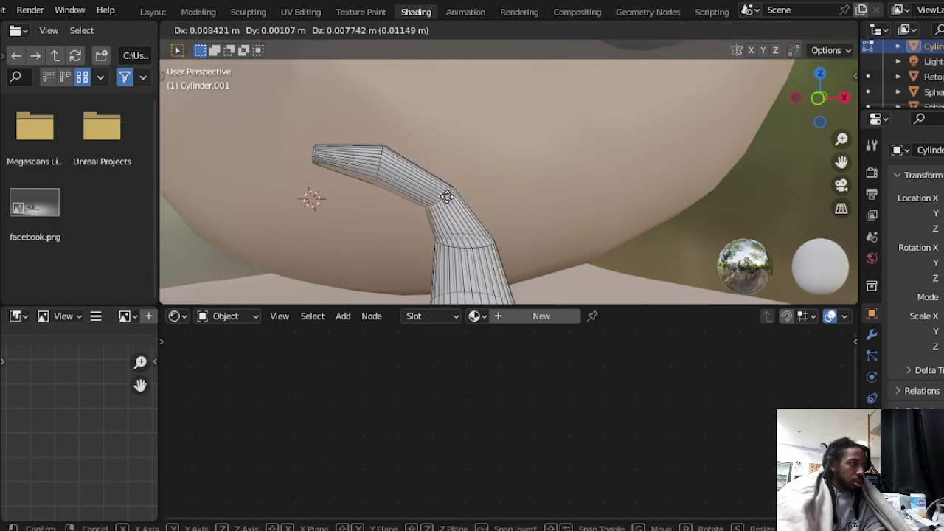
{"action": "left_click", "coordinate": [447, 197]}
- Examine the curved tube's shape against the character's face and body from the front and from a three-quarter angle
{"action": "scroll", "coordinate": [452, 194], "scroll_direction": "down", "scroll_amount": 3}
{"action": "scroll", "coordinate": [451, 194], "scroll_direction": "down", "scroll_amount": 3}
{"action": "middle_click_drag", "start_coordinate": [453, 190], "coordinate": [502, 176]}
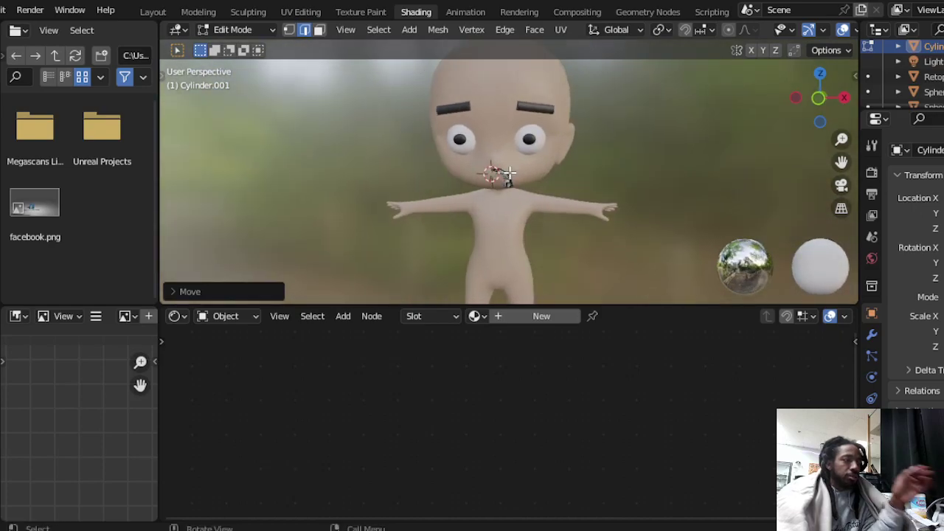
{"action": "scroll", "coordinate": [520, 174], "scroll_direction": "down", "scroll_amount": 2}
{"action": "scroll", "coordinate": [530, 168], "scroll_direction": "up", "scroll_amount": 4}
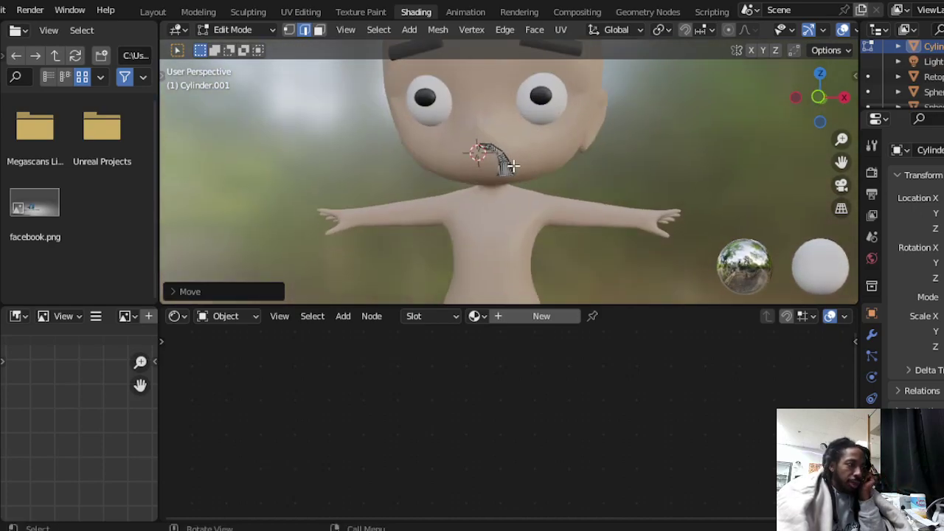
{"action": "scroll", "coordinate": [516, 175], "scroll_direction": "up", "scroll_amount": 7}
{"action": "scroll", "coordinate": [516, 171], "scroll_direction": "down", "scroll_amount": 4}
{"action": "mouse_move", "coordinate": [516, 169]}
{"action": "middle_mouse_down"}
{"action": "mouse_move", "coordinate": [523, 185]}
{"action": "mouse_move", "coordinate": [574, 184]}
{"action": "mouse_move", "coordinate": [524, 168]}
{"action": "middle_mouse_up"}
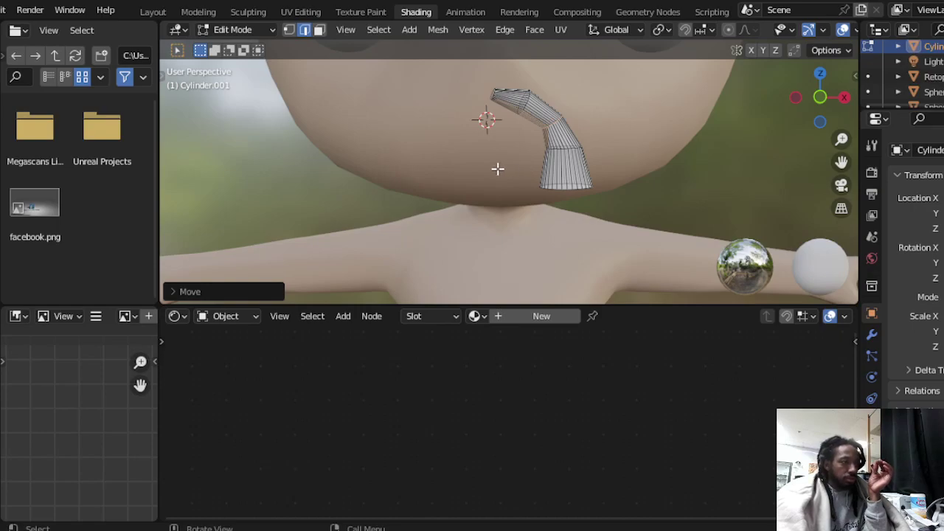
{"action": "scroll", "coordinate": [533, 157], "scroll_direction": "down", "scroll_amount": 4}
{"action": "middle_click_drag", "start_coordinate": [534, 158], "coordinate": [473, 168]}
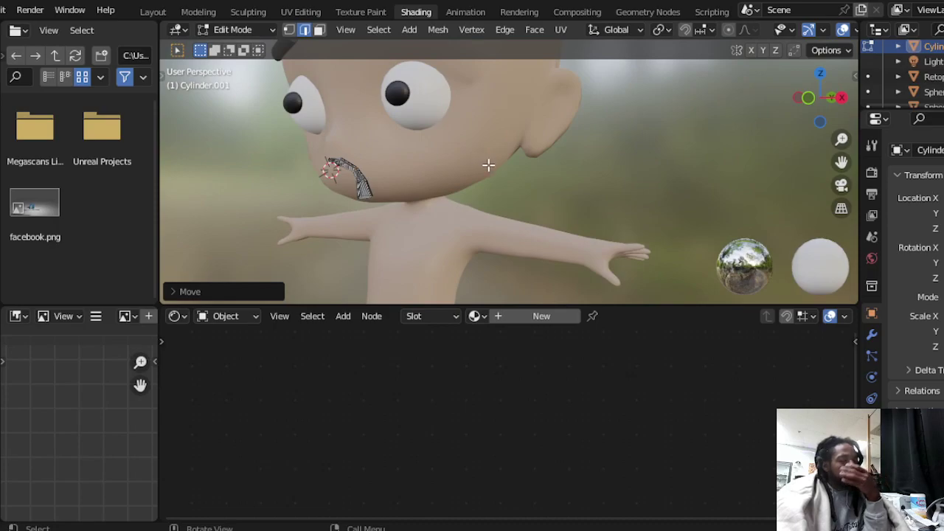
{"action": "scroll", "coordinate": [489, 165], "scroll_direction": "down", "scroll_amount": 4}
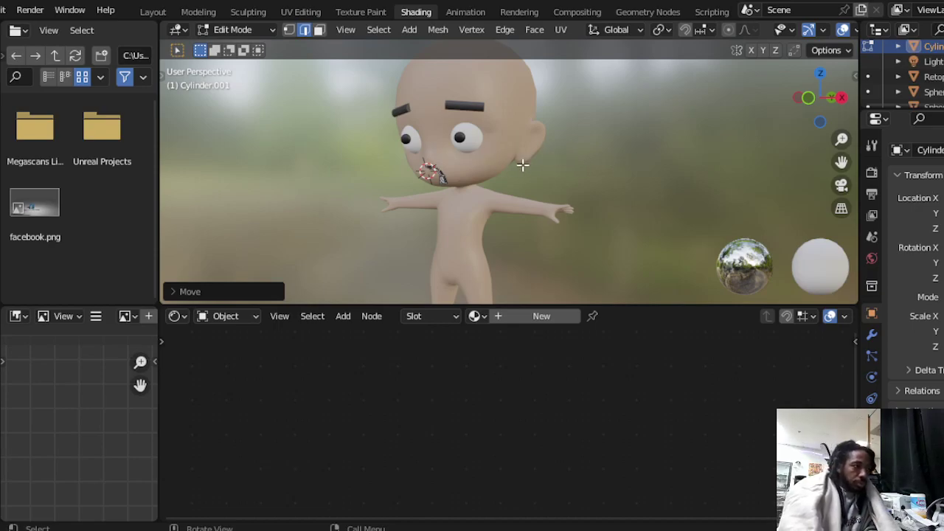
{"action": "scroll", "coordinate": [480, 149], "scroll_direction": "up", "scroll_amount": 4}
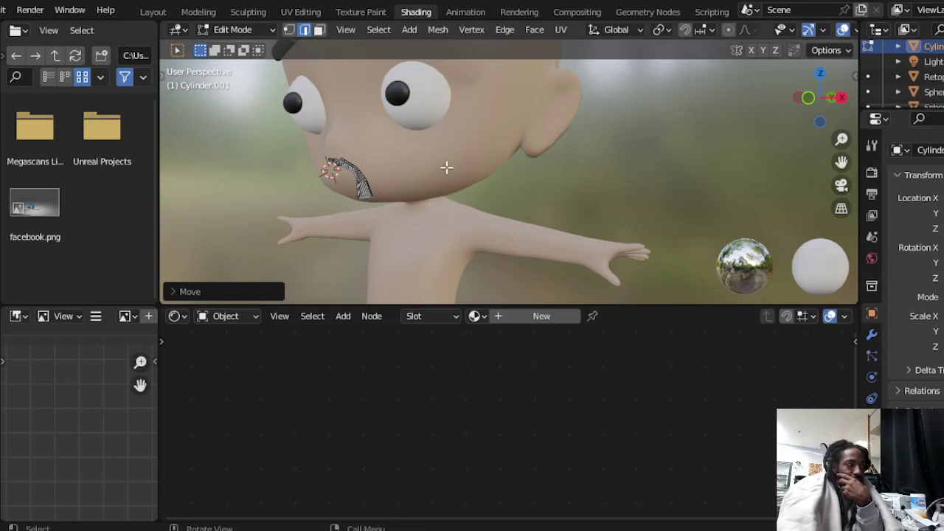
- Return to Object Mode and add a Mirror modifier to the curved tube, with the character's head mesh as the mirror object
{"action": "key", "text": "Tab"}
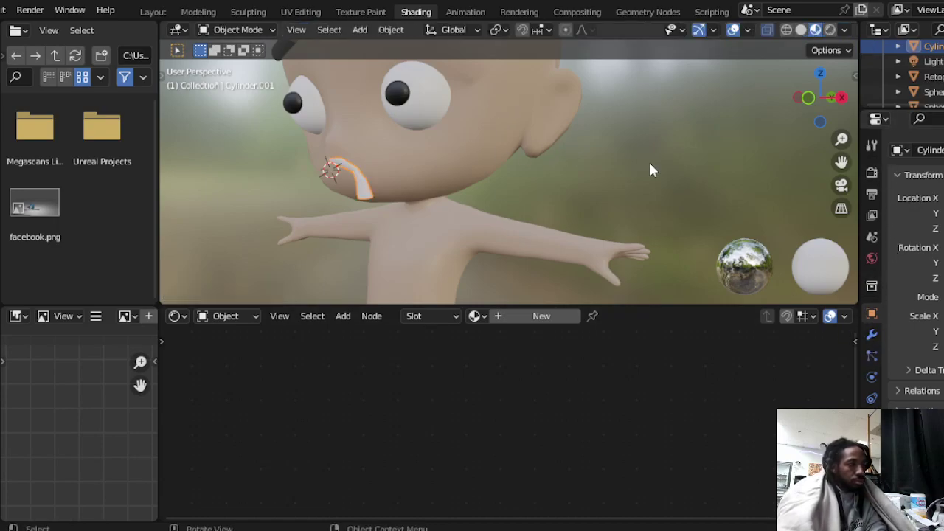
{"action": "left_click", "coordinate": [872, 338]}
{"action": "left_click", "coordinate": [917, 170]}
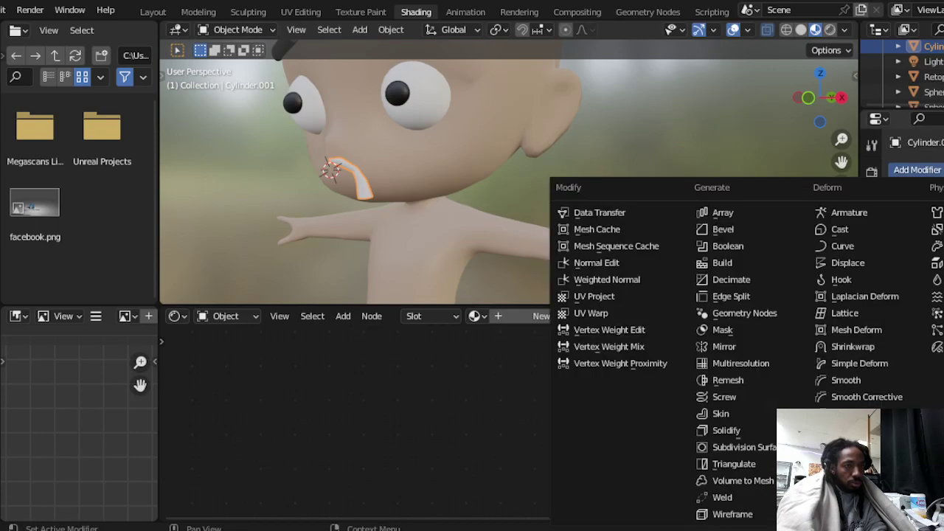
{"action": "left_click", "coordinate": [781, 346]}
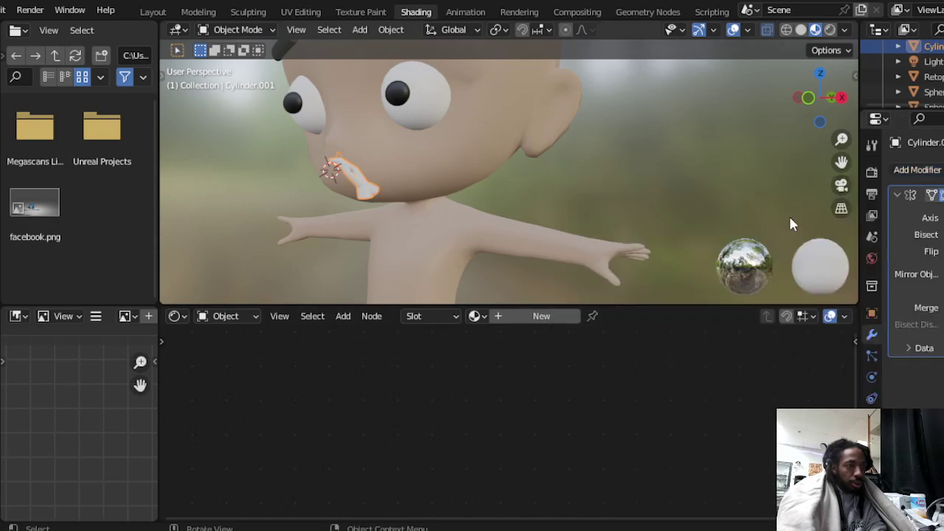
{"action": "key", "text": "e"}
{"action": "left_click", "coordinate": [526, 93]}
{"action": "middle_click_drag", "start_coordinate": [478, 111], "coordinate": [550, 118]}
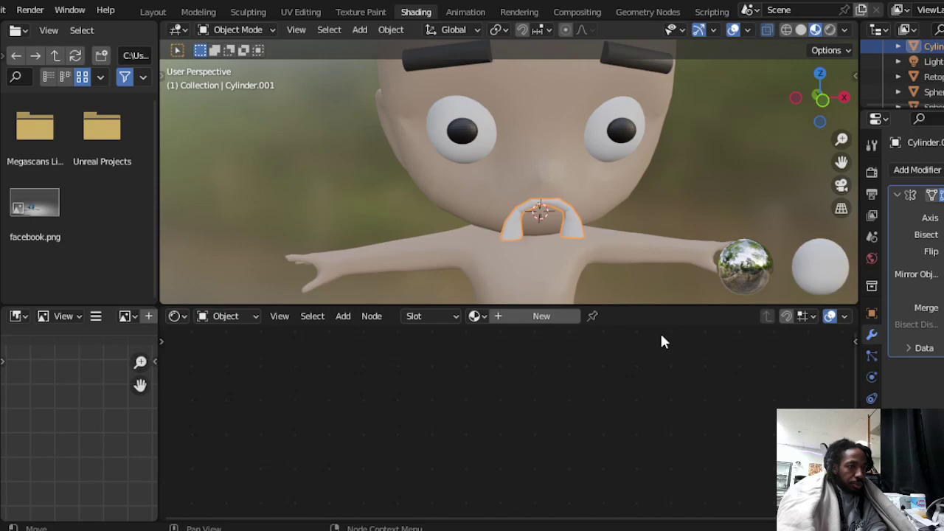
- Create a new material for the mirrored mustache
{"action": "left_click", "coordinate": [872, 441]}
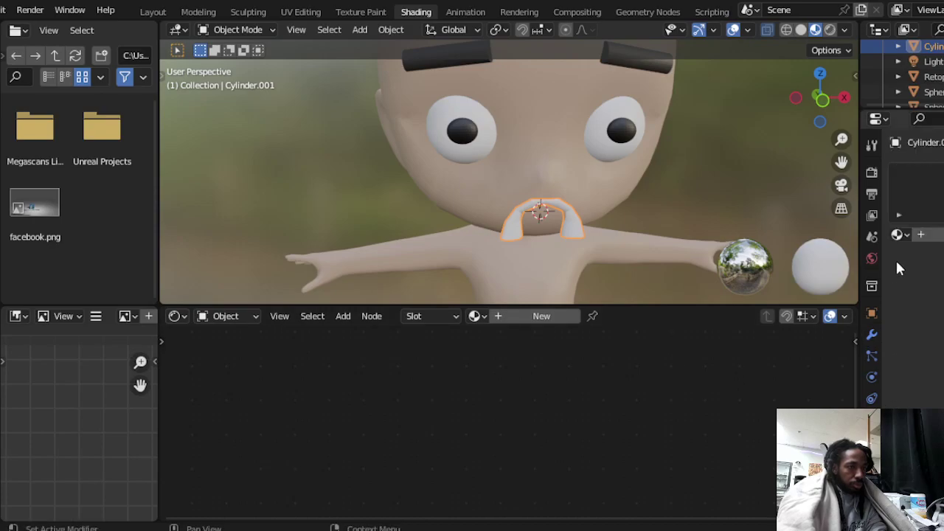
{"action": "left_click", "coordinate": [542, 321]}
{"action": "left_click", "coordinate": [543, 317]}
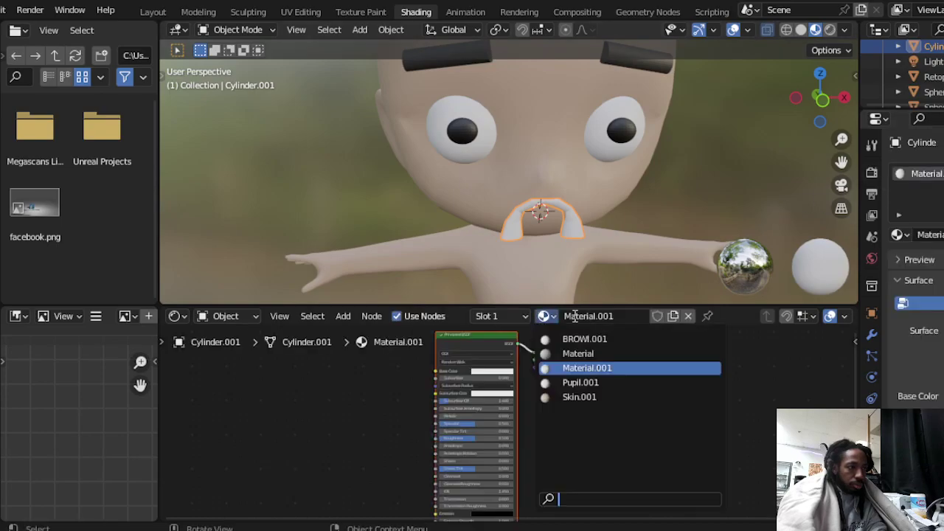
{"action": "left_click", "coordinate": [615, 316]}
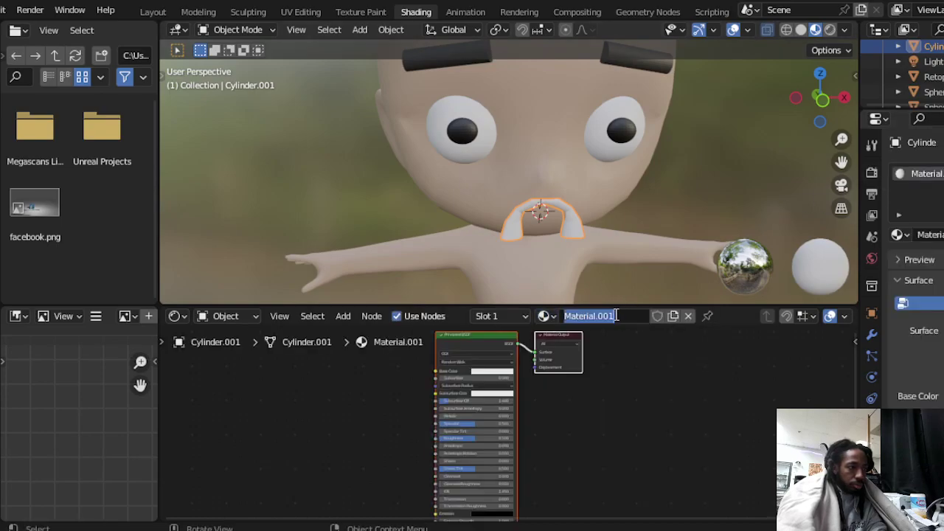
{"action": "left_click", "coordinate": [547, 317]}
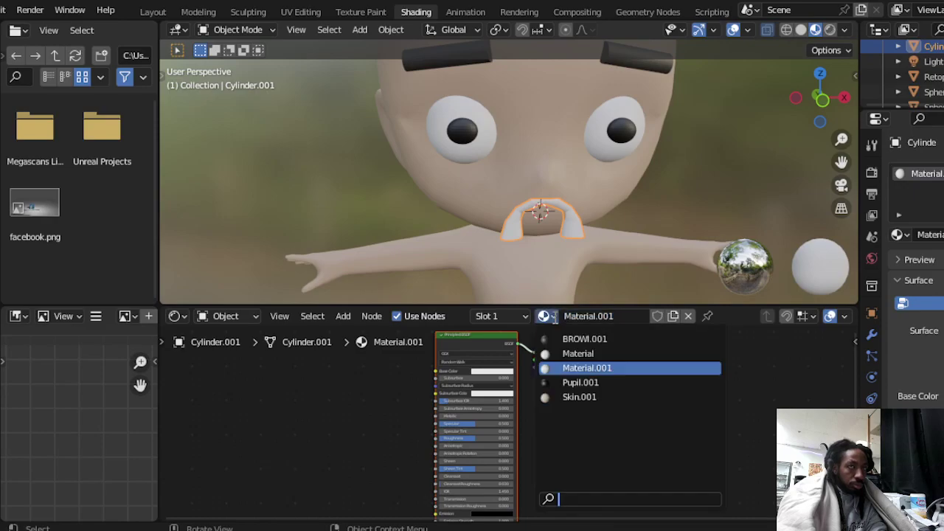
{"action": "left_click", "coordinate": [553, 316]}
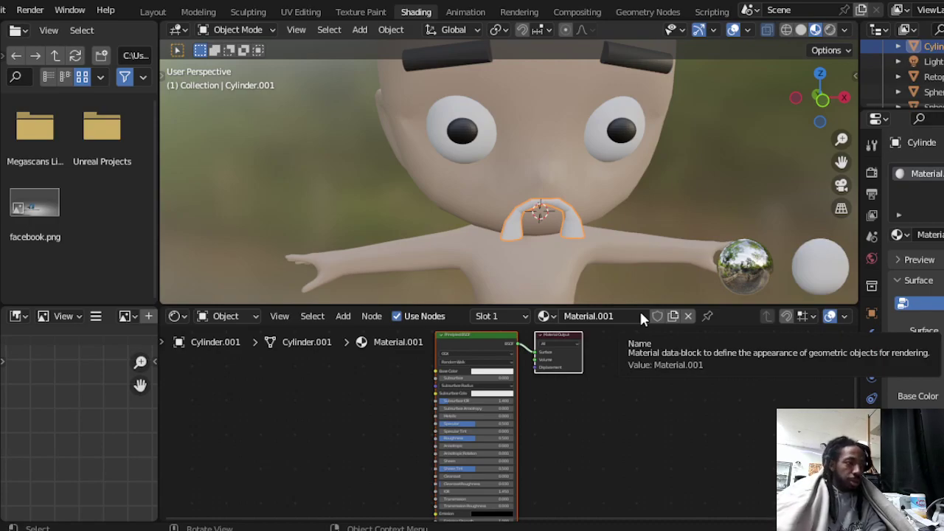
- Rename the mustache's material to MUSTASHEI.001 and darken its base color to near black
{"action": "double_click", "coordinate": [594, 316]}
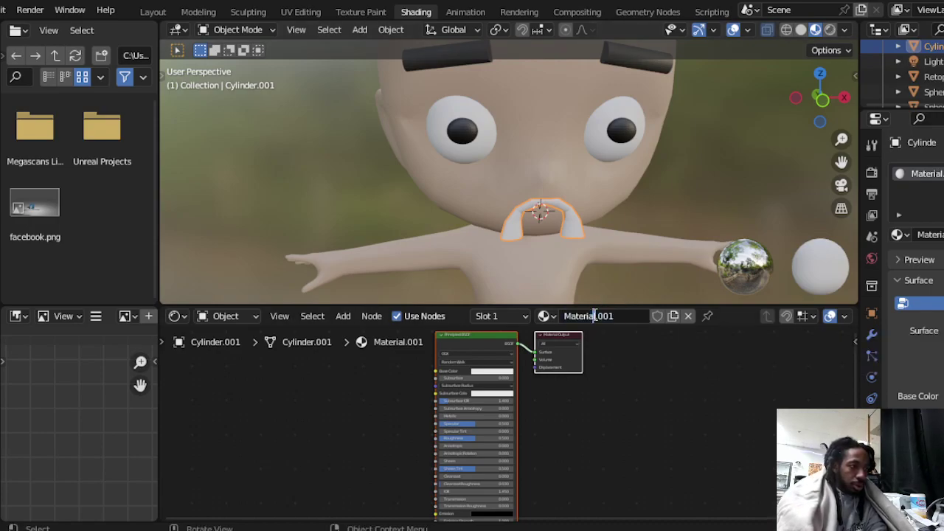
{"action": "left_click_drag", "start_coordinate": [595, 316], "coordinate": [569, 325]}
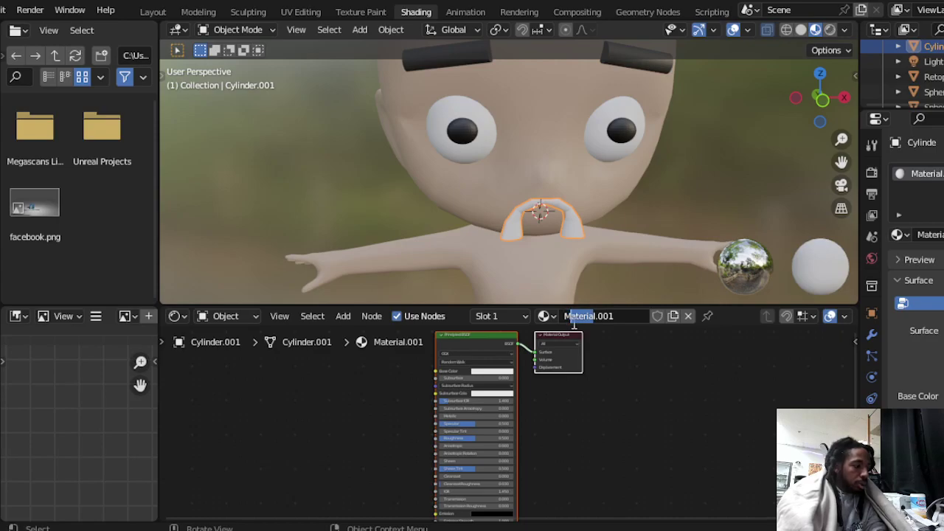
{"action": "type", "text": "MM"}
{"action": "key", "text": "BackSpace"}
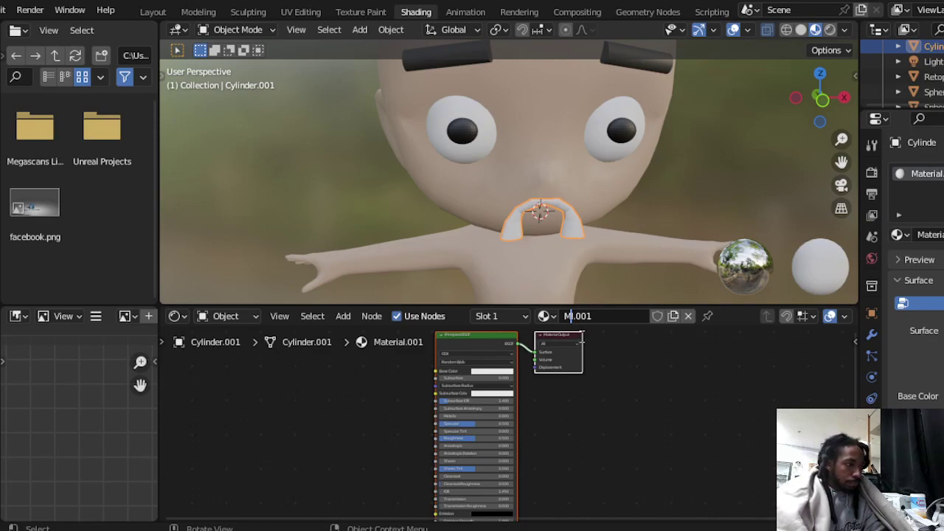
{"action": "type", "text": "US"}
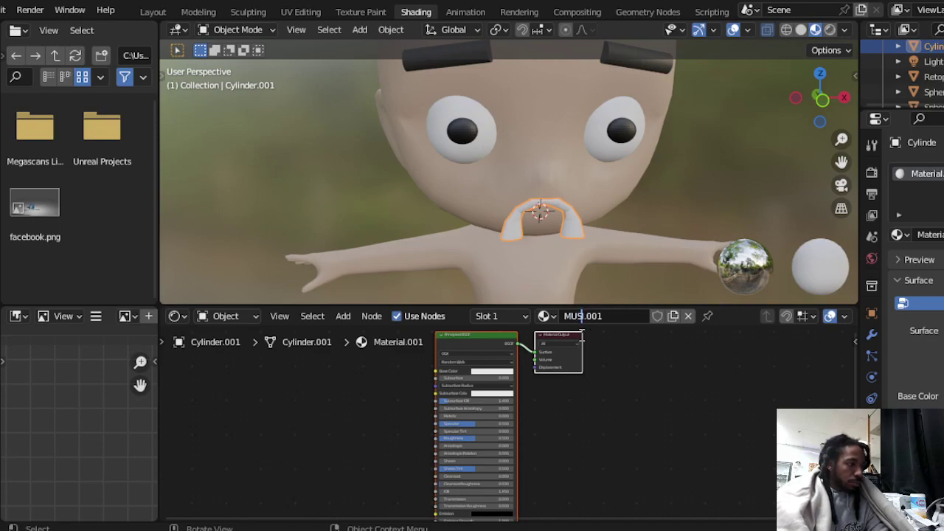
{"action": "type", "text": "TASH"}
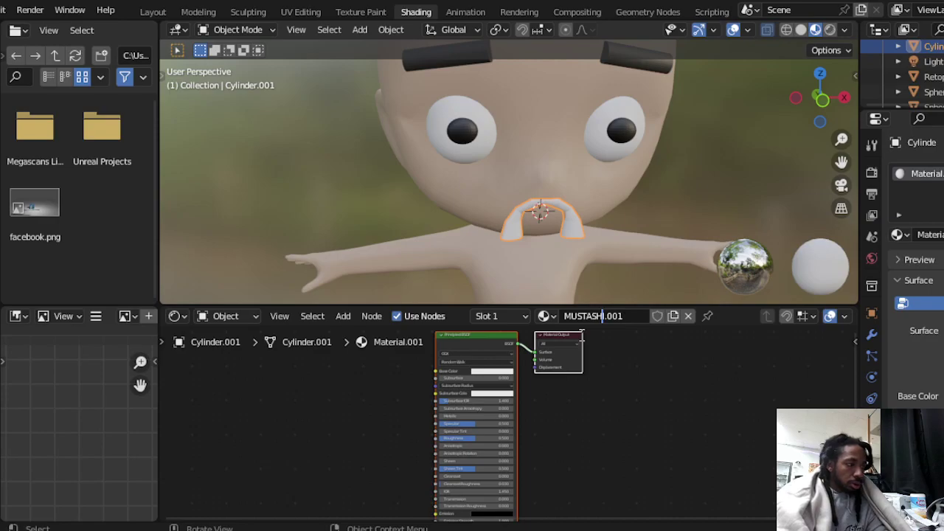
{"action": "type", "text": "E"}
{"action": "type", "text": "I"}
{"action": "key", "text": "Return"}
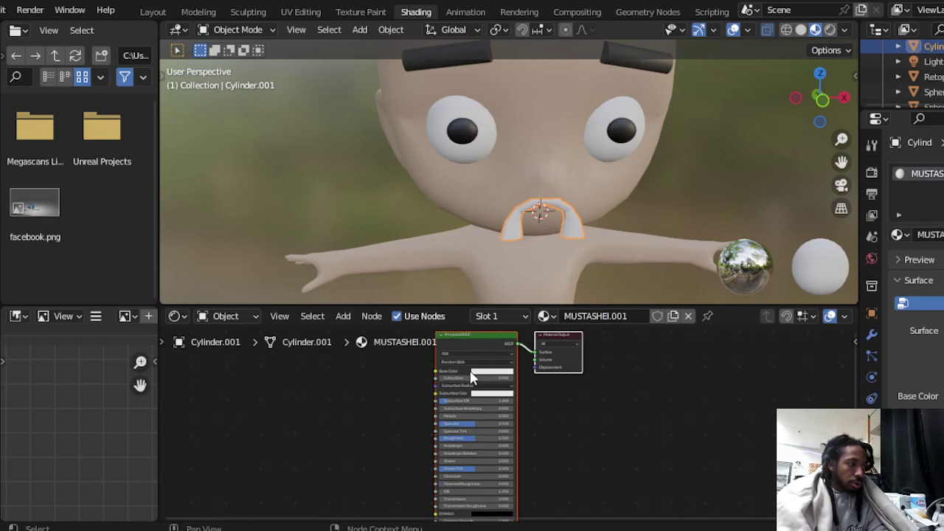
{"action": "left_click", "coordinate": [499, 373]}
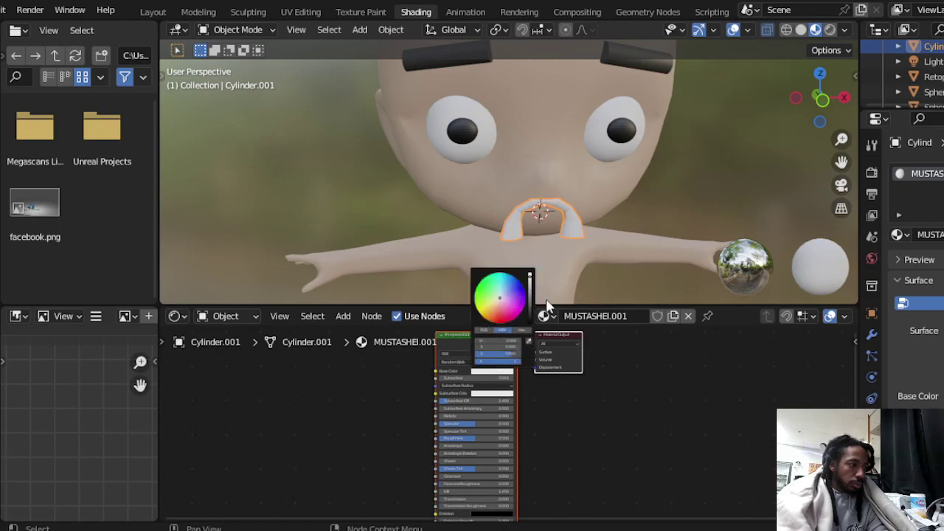
{"action": "left_click_drag", "start_coordinate": [529, 310], "coordinate": [529, 328]}
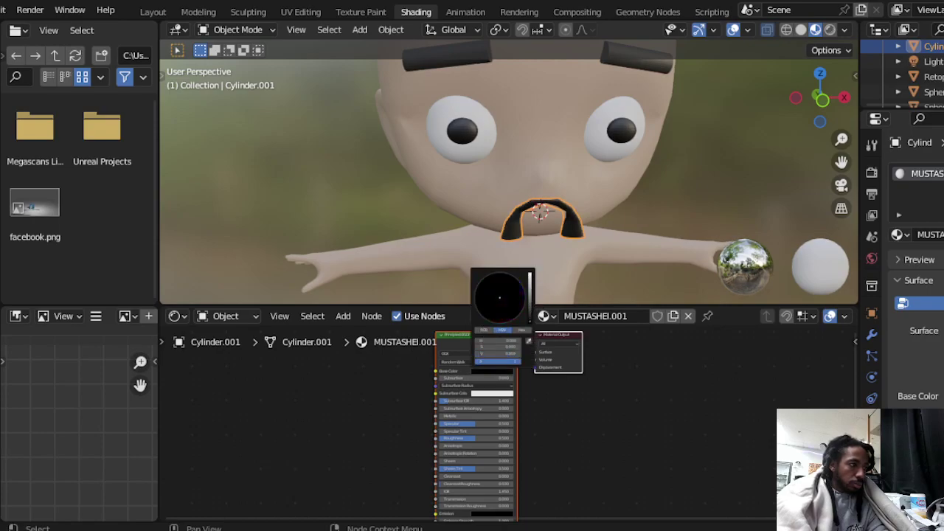
- Examine the black mustache up close and against the whole face from the front and three-quarter angles
{"action": "middle_click_drag", "start_coordinate": [646, 216], "coordinate": [771, 214]}
{"action": "scroll", "coordinate": [599, 205], "scroll_direction": "down", "scroll_amount": 3}
{"action": "middle_click_drag", "start_coordinate": [605, 193], "coordinate": [598, 181]}
{"action": "scroll", "coordinate": [616, 183], "scroll_direction": "up", "scroll_amount": 6}
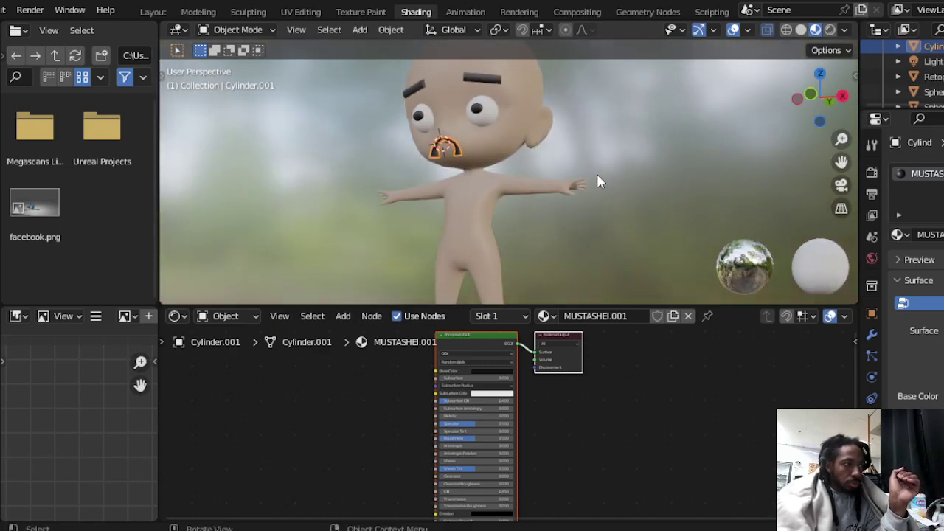
{"action": "scroll", "coordinate": [644, 189], "scroll_direction": "up", "scroll_amount": 10}
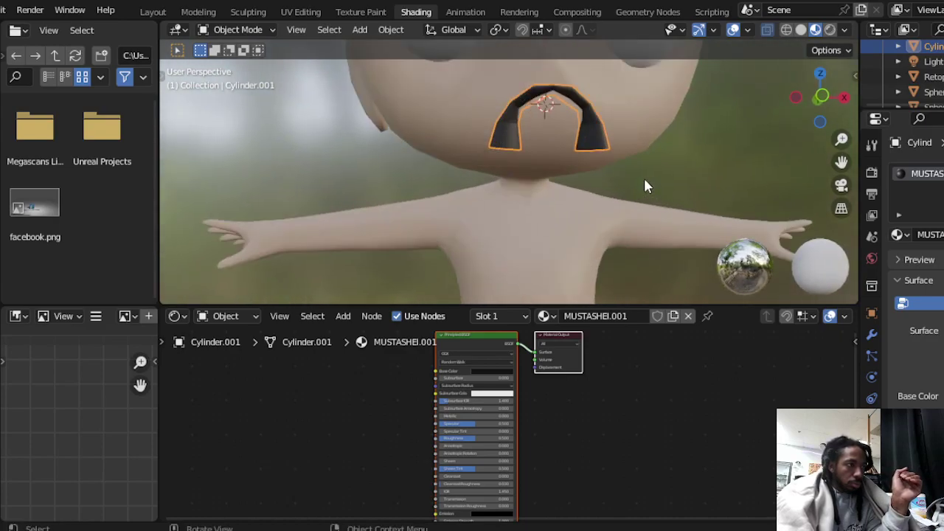
{"action": "key", "text": "KP_Decimal"}
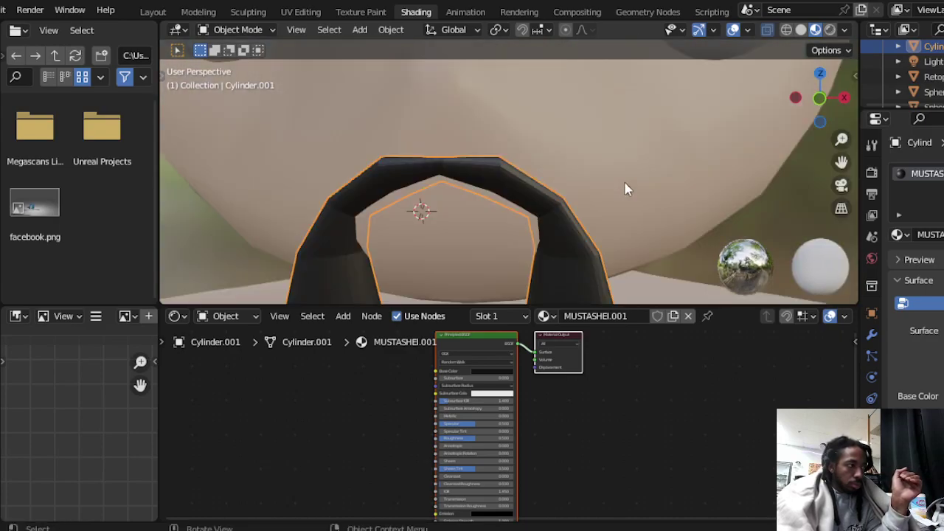
{"action": "scroll", "coordinate": [629, 184], "scroll_direction": "up", "scroll_amount": 3}
{"action": "mouse_move", "coordinate": [629, 184]}
{"action": "middle_mouse_down"}
{"action": "mouse_move", "coordinate": [598, 186]}
{"action": "mouse_move", "coordinate": [616, 170]}
{"action": "mouse_move", "coordinate": [621, 180]}
{"action": "middle_mouse_up"}
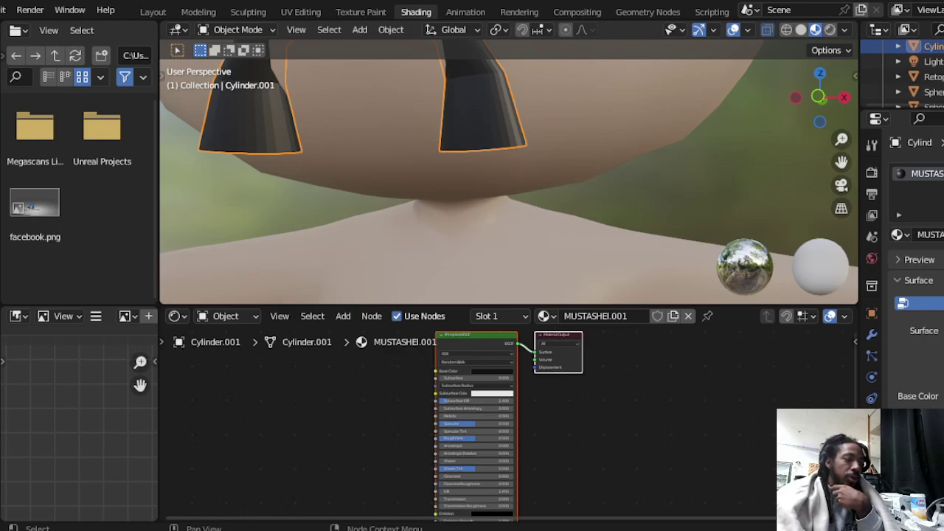
{"action": "scroll", "coordinate": [551, 192], "scroll_direction": "down", "scroll_amount": 8}
{"action": "scroll", "coordinate": [567, 212], "scroll_direction": "down", "scroll_amount": 5}
{"action": "middle_click_drag", "start_coordinate": [565, 211], "coordinate": [590, 242]}
{"action": "scroll", "coordinate": [518, 211], "scroll_direction": "up", "scroll_amount": 3}
{"action": "scroll", "coordinate": [566, 231], "scroll_direction": "down", "scroll_amount": 3}
{"action": "scroll", "coordinate": [590, 242], "scroll_direction": "down", "scroll_amount": 2}
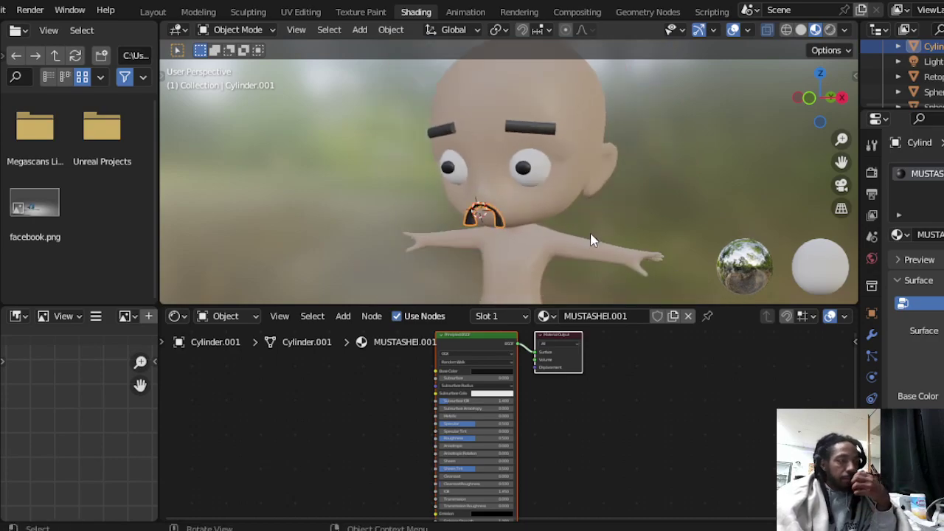